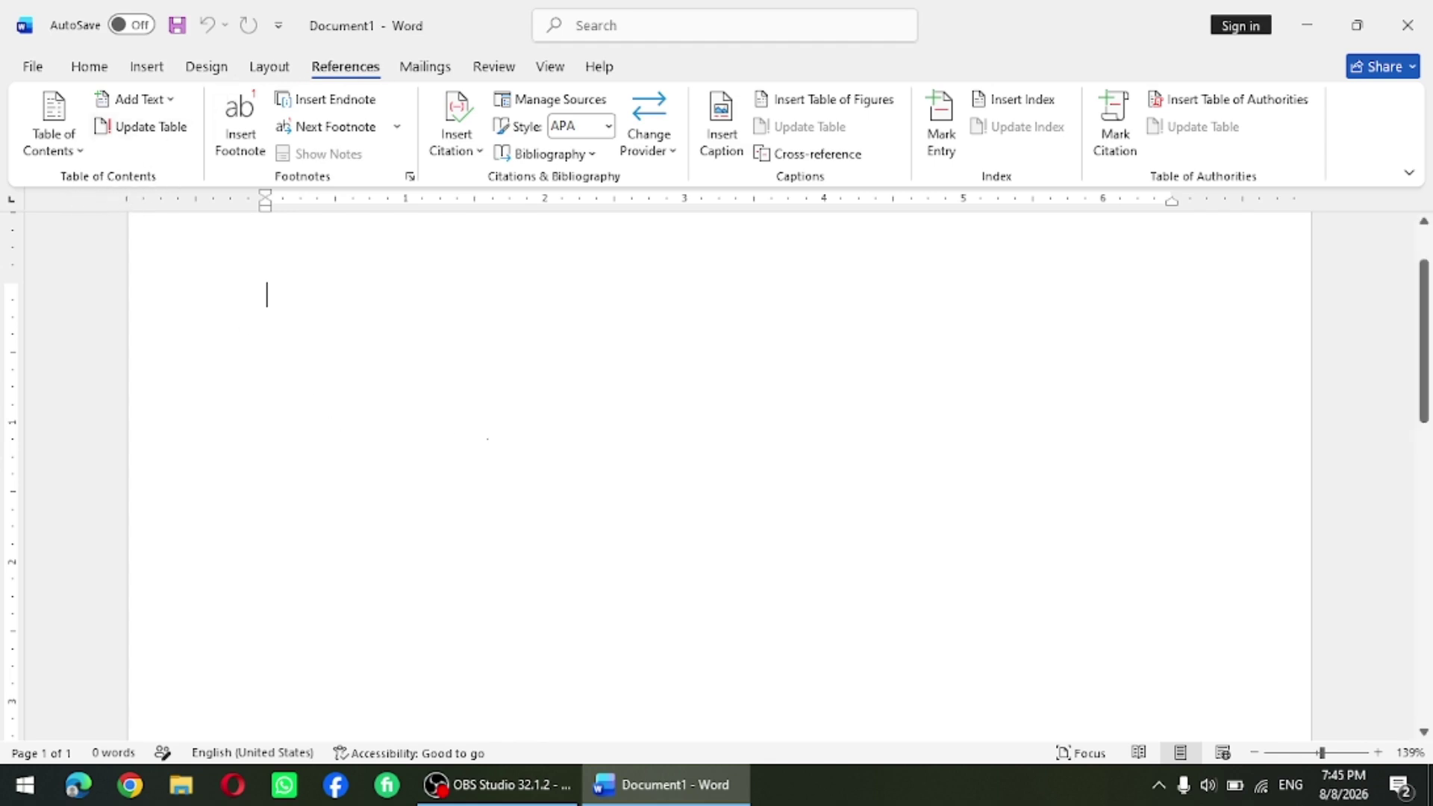
# - Insert a page break in the blank document and enter the heading text PAKISTAN on the second page
pyautogui.scroll(-4, 487, 439)
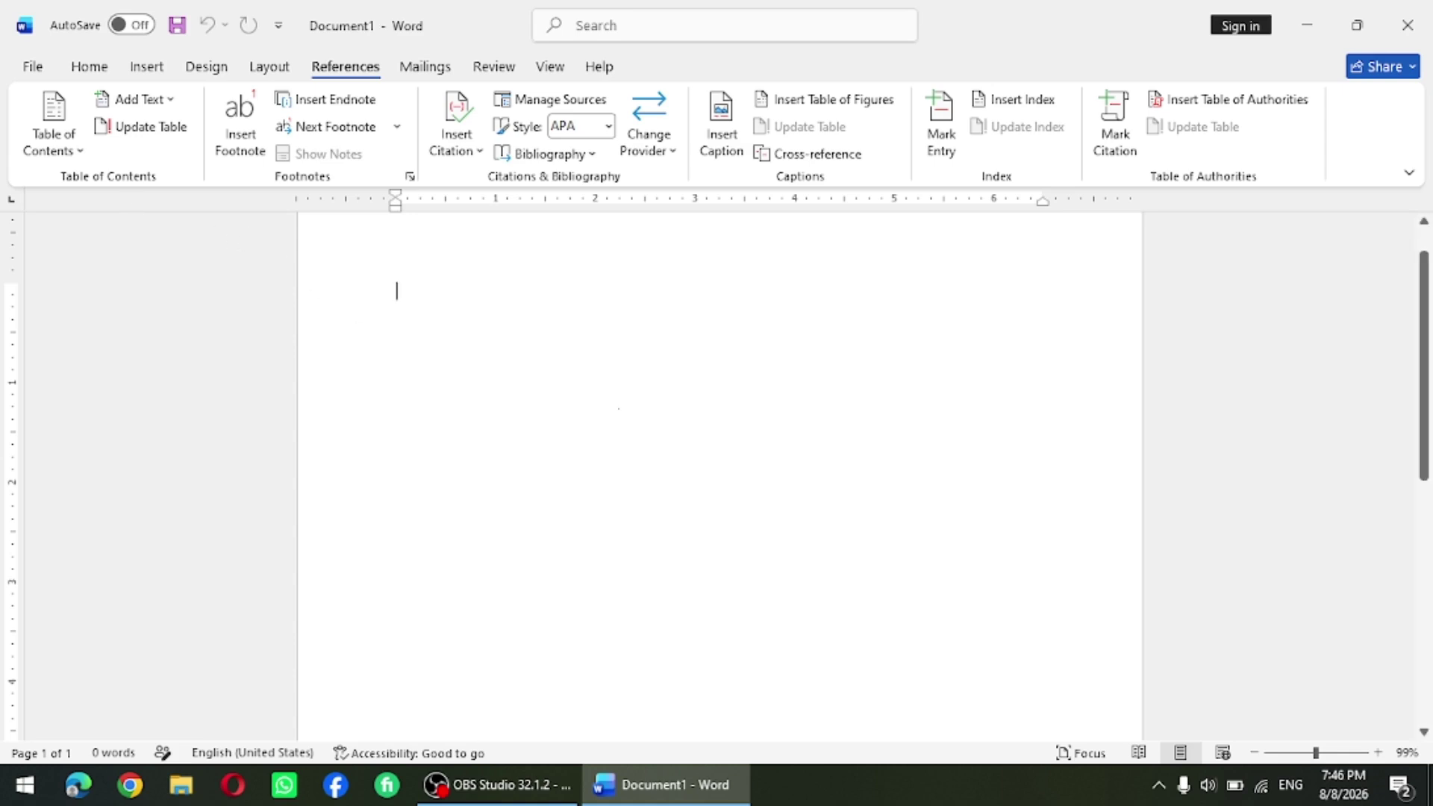
pyautogui.hotkey('ctrl', 'Return')
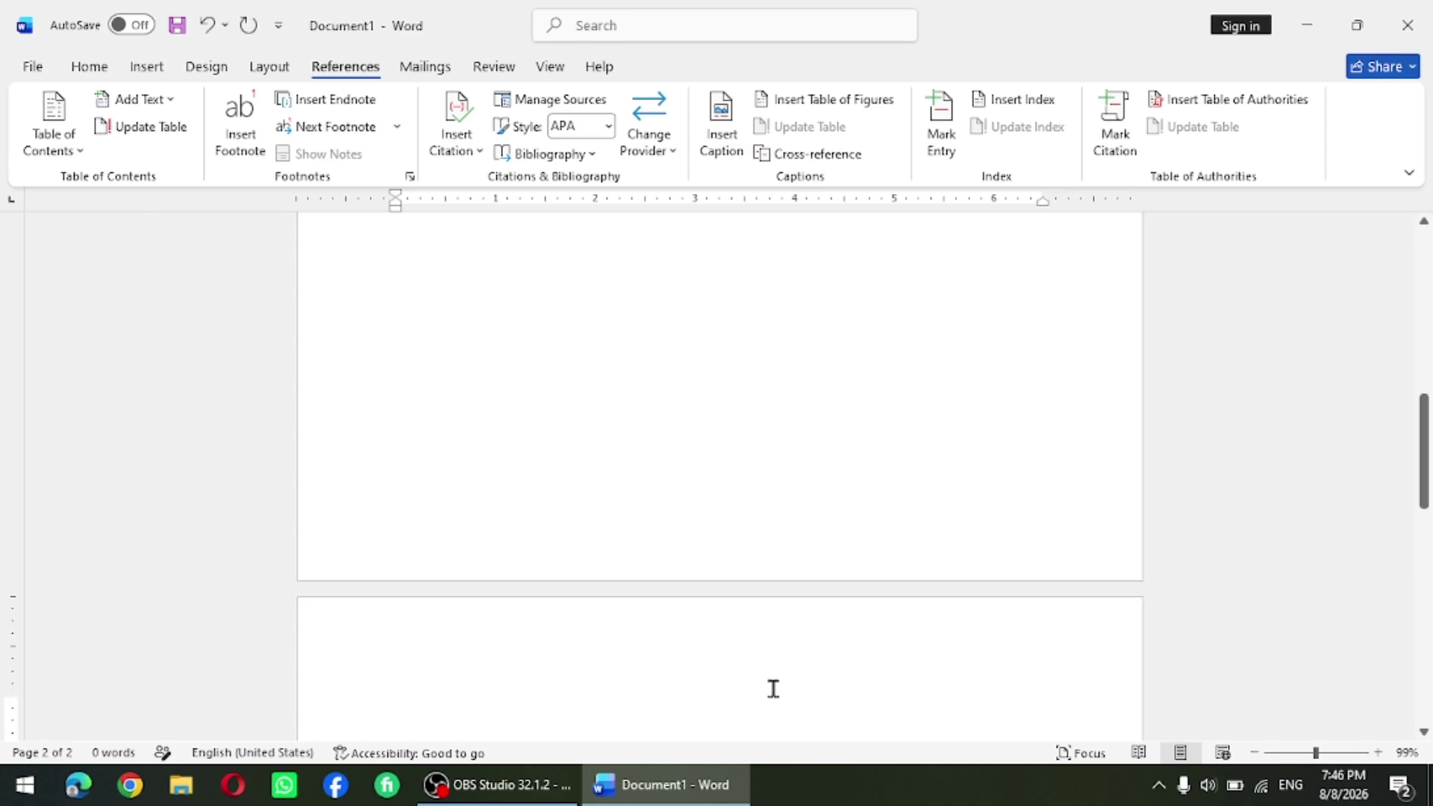
pyautogui.scroll(3, 708, 485)
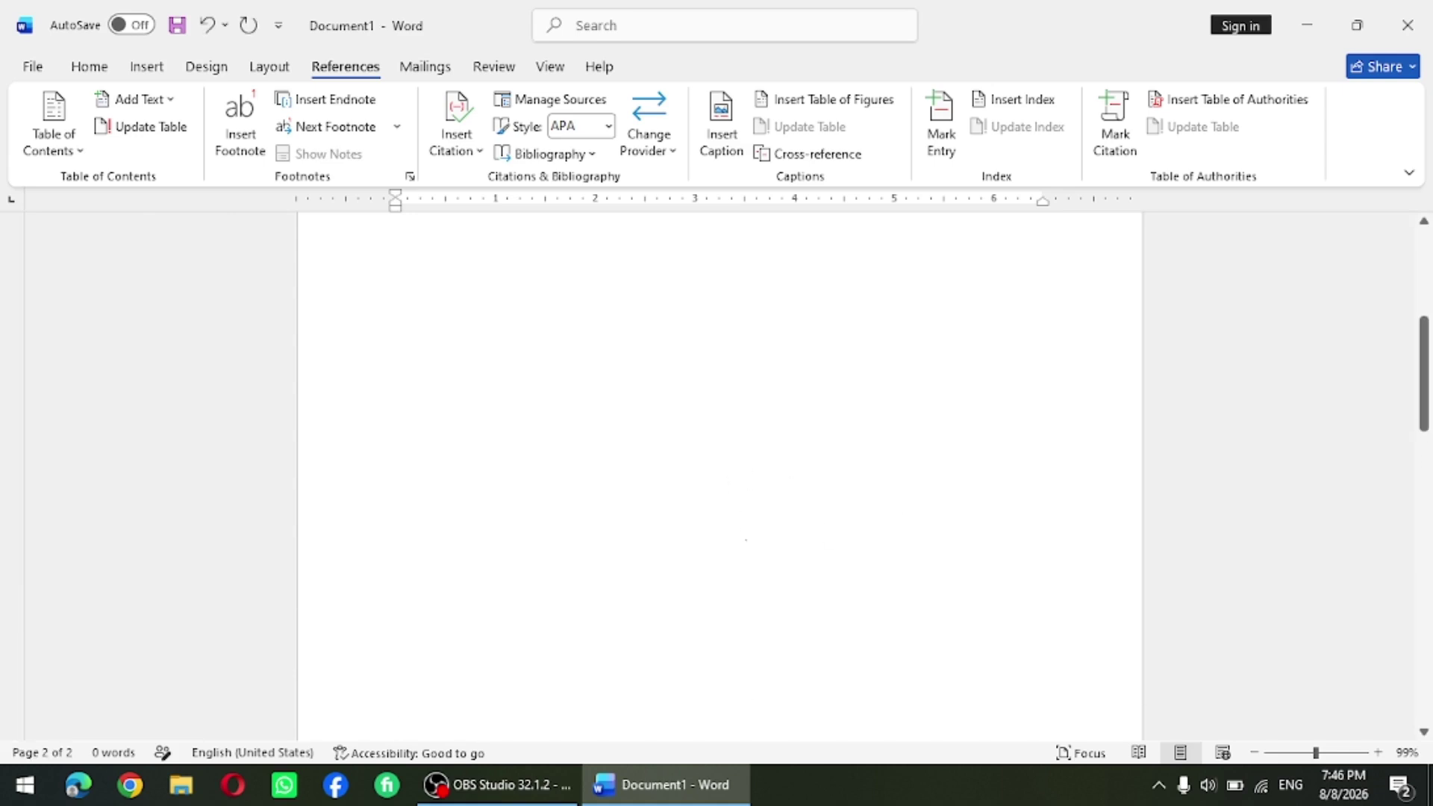
pyautogui.scroll(-5, 798, 486)
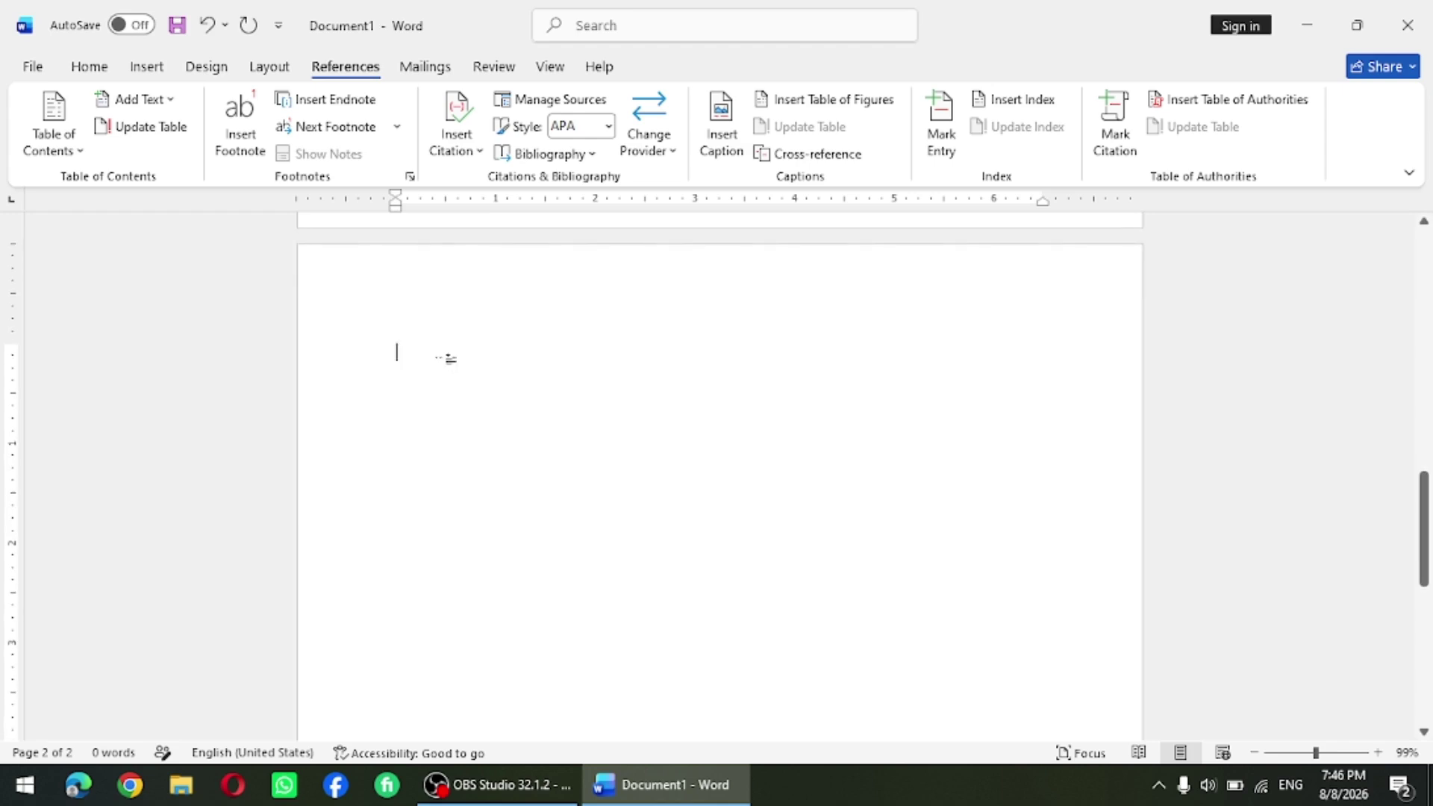
pyautogui.write('PAKI')
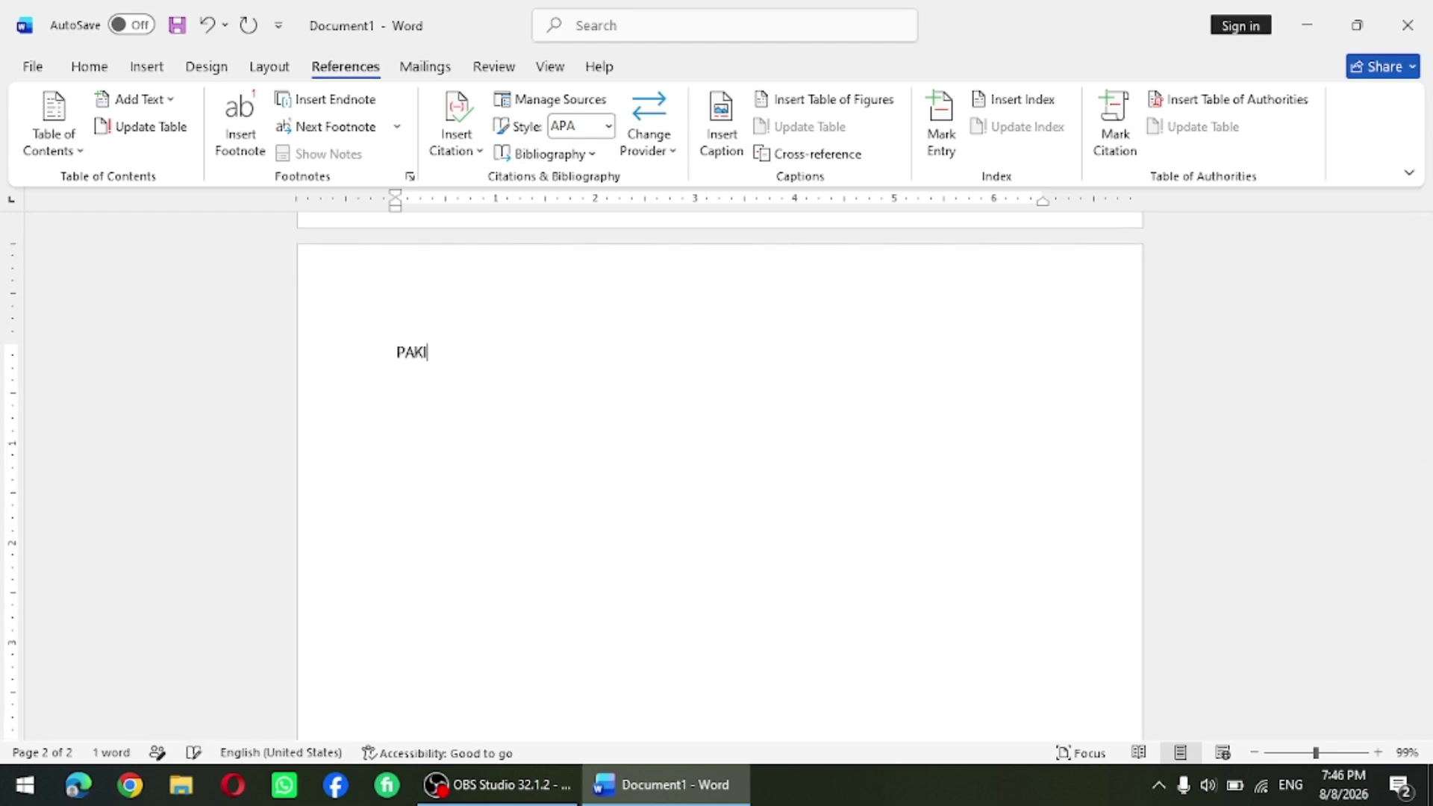
pyautogui.write('STAN')
# - Generate sample body text below PAKISTAN with the formula =RAND(300)
pyautogui.press('Return')
pyautogui.write('=RA')
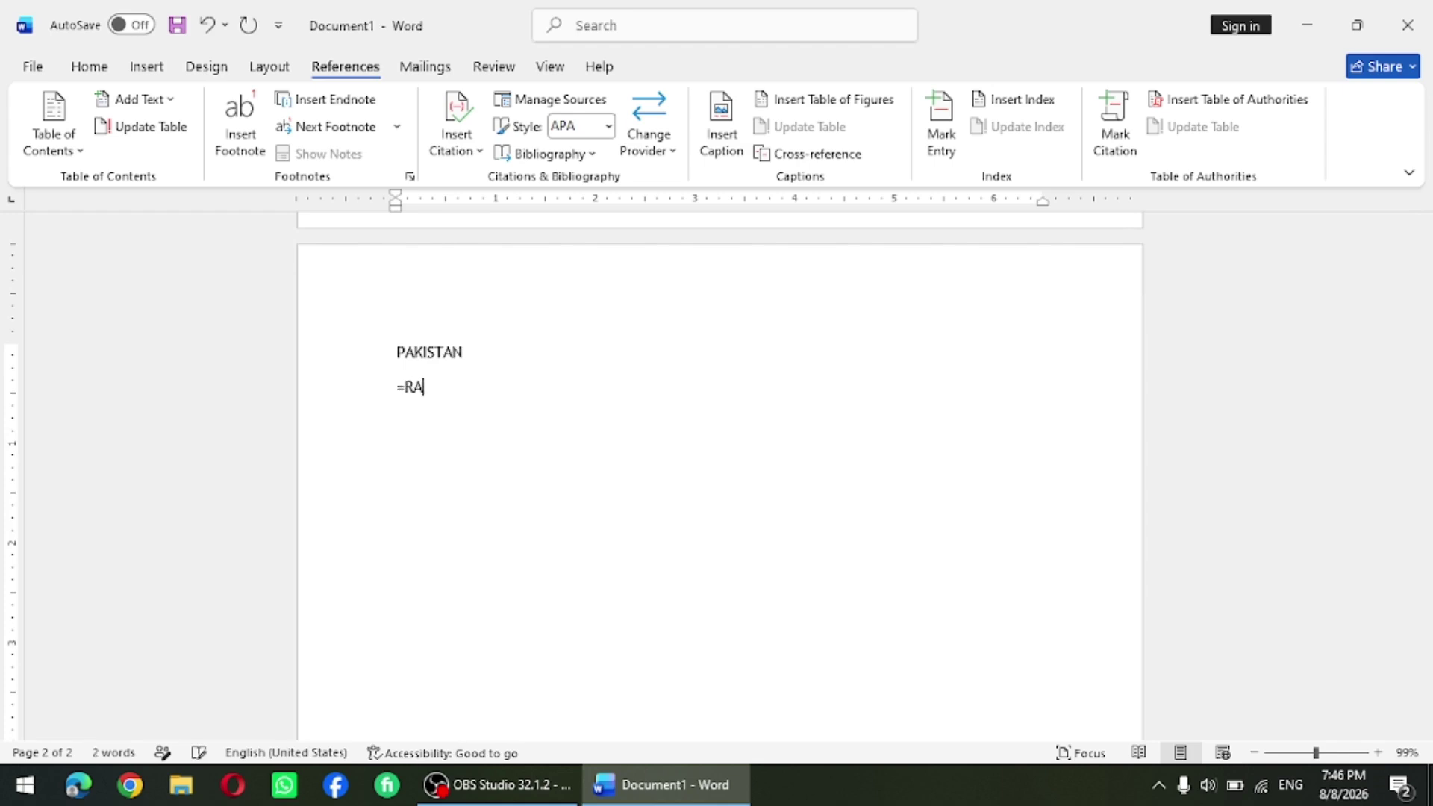
pyautogui.write('ND(300)')
pyautogui.press('Return')
# - Mark the PAKISTAN line above the sample text as a Level 1 table of contents entry
pyautogui.scroll(-10, 871, 396)
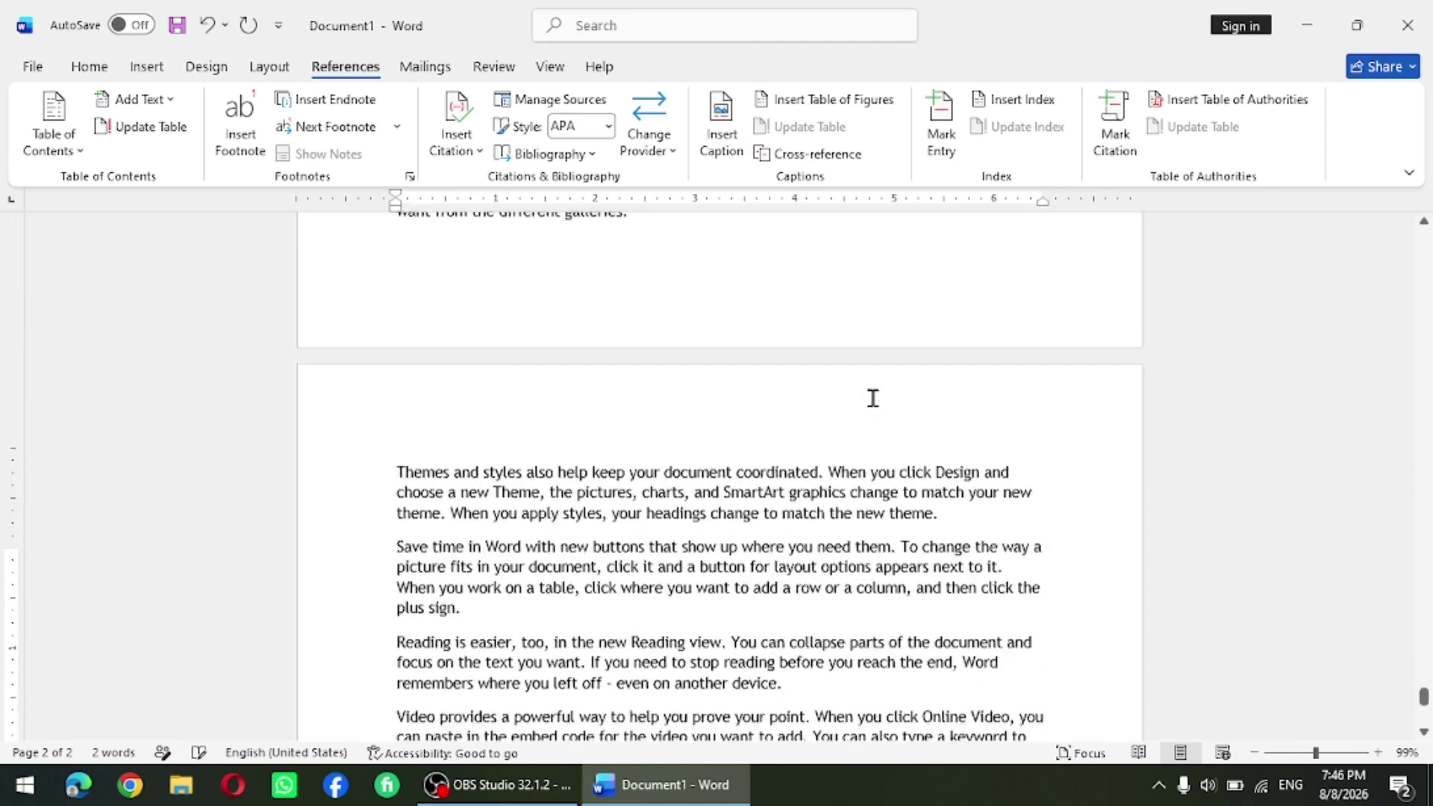
pyautogui.scroll(-10, 873, 397)
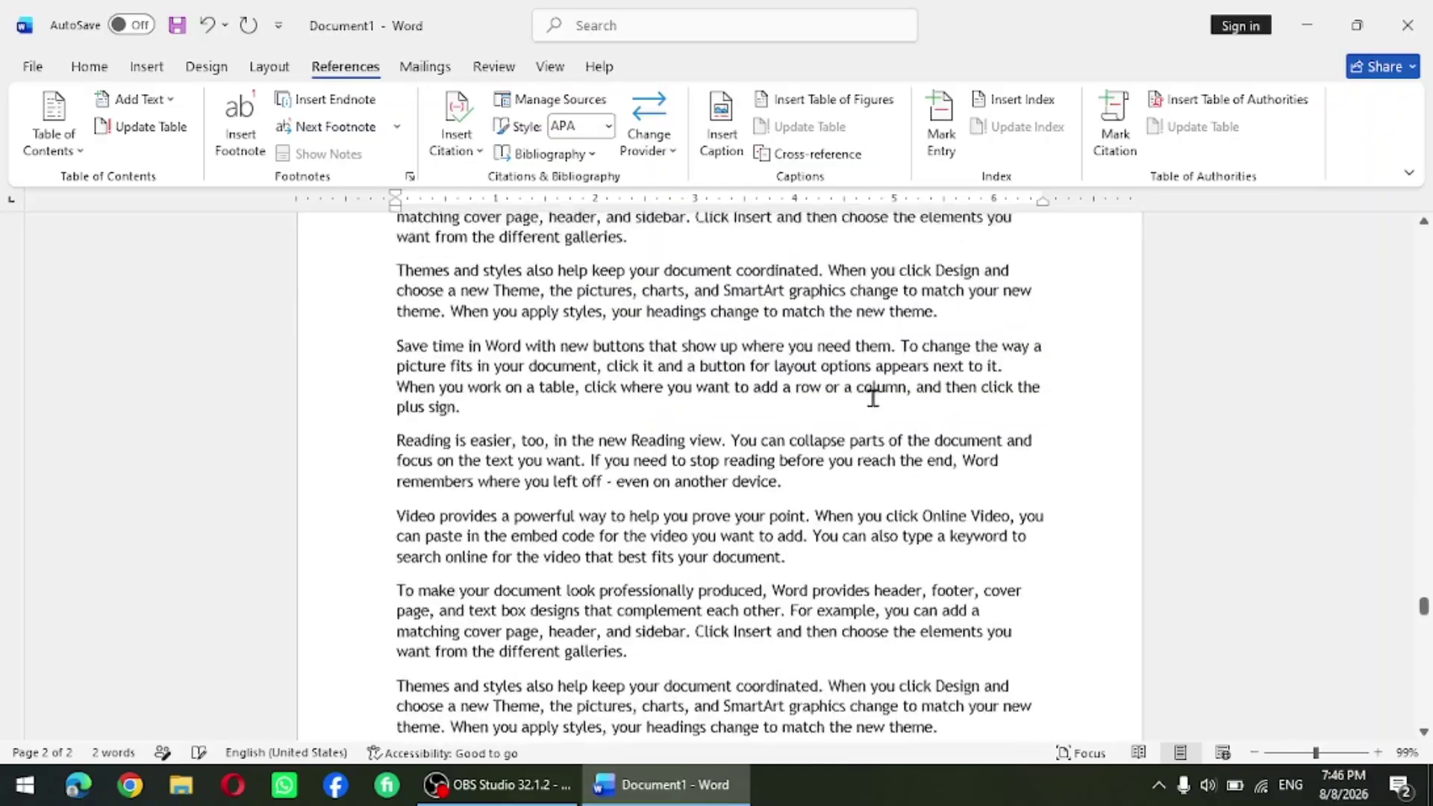
pyautogui.scroll(-10, 873, 397)
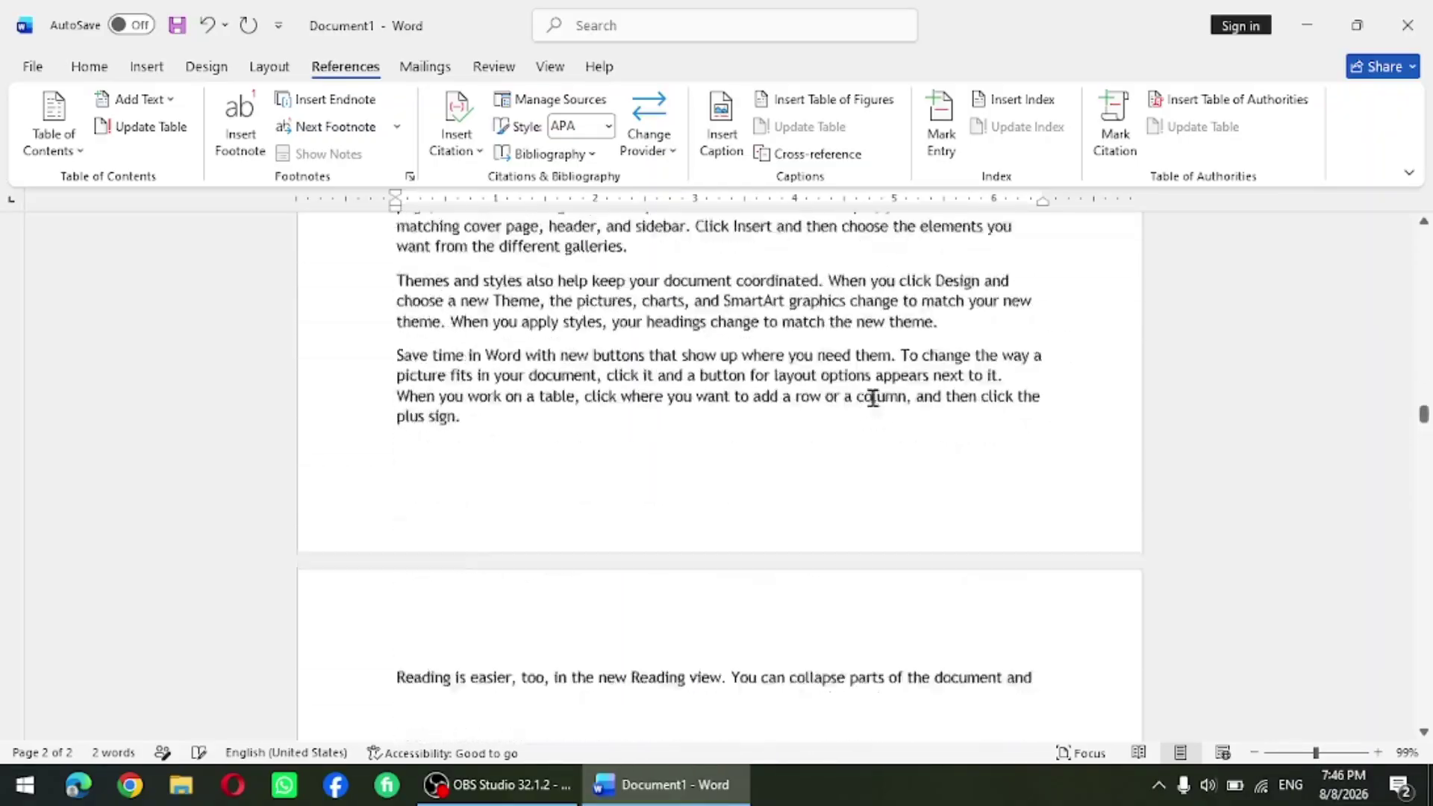
pyautogui.scroll(-10, 872, 397)
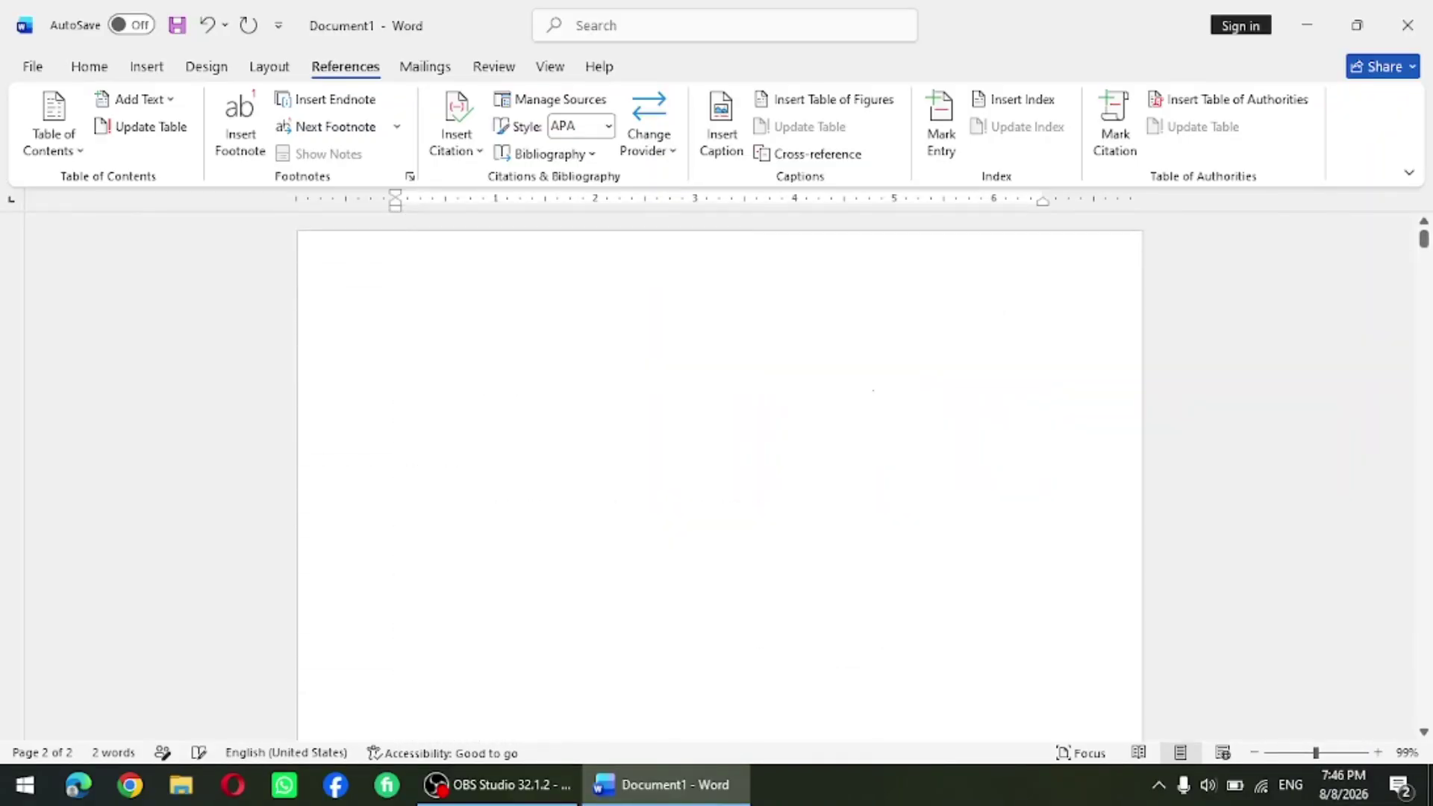
pyautogui.scroll(-5, 873, 397)
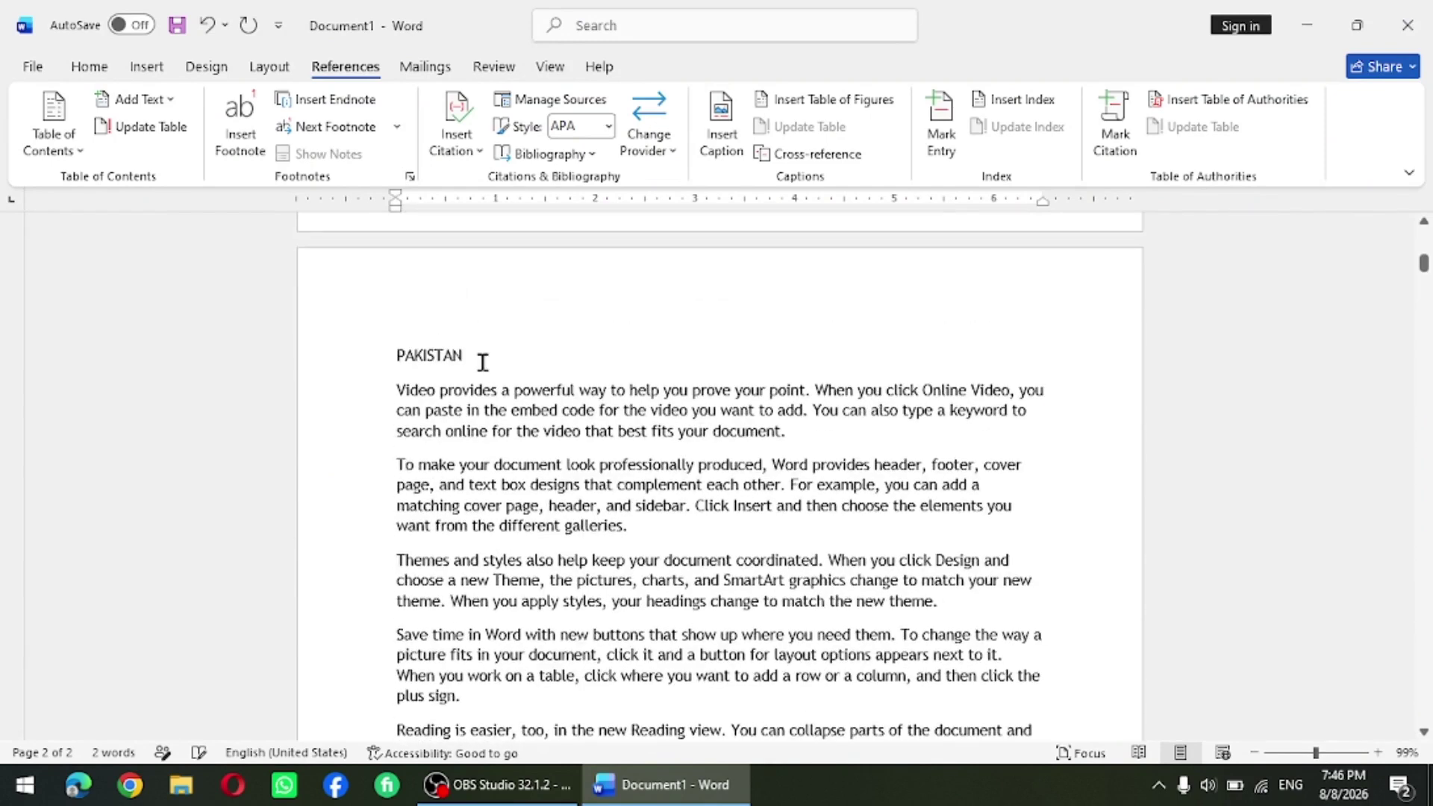
pyautogui.click(483, 362)
pyautogui.moveTo(467, 356); pyautogui.dragTo(391, 358)
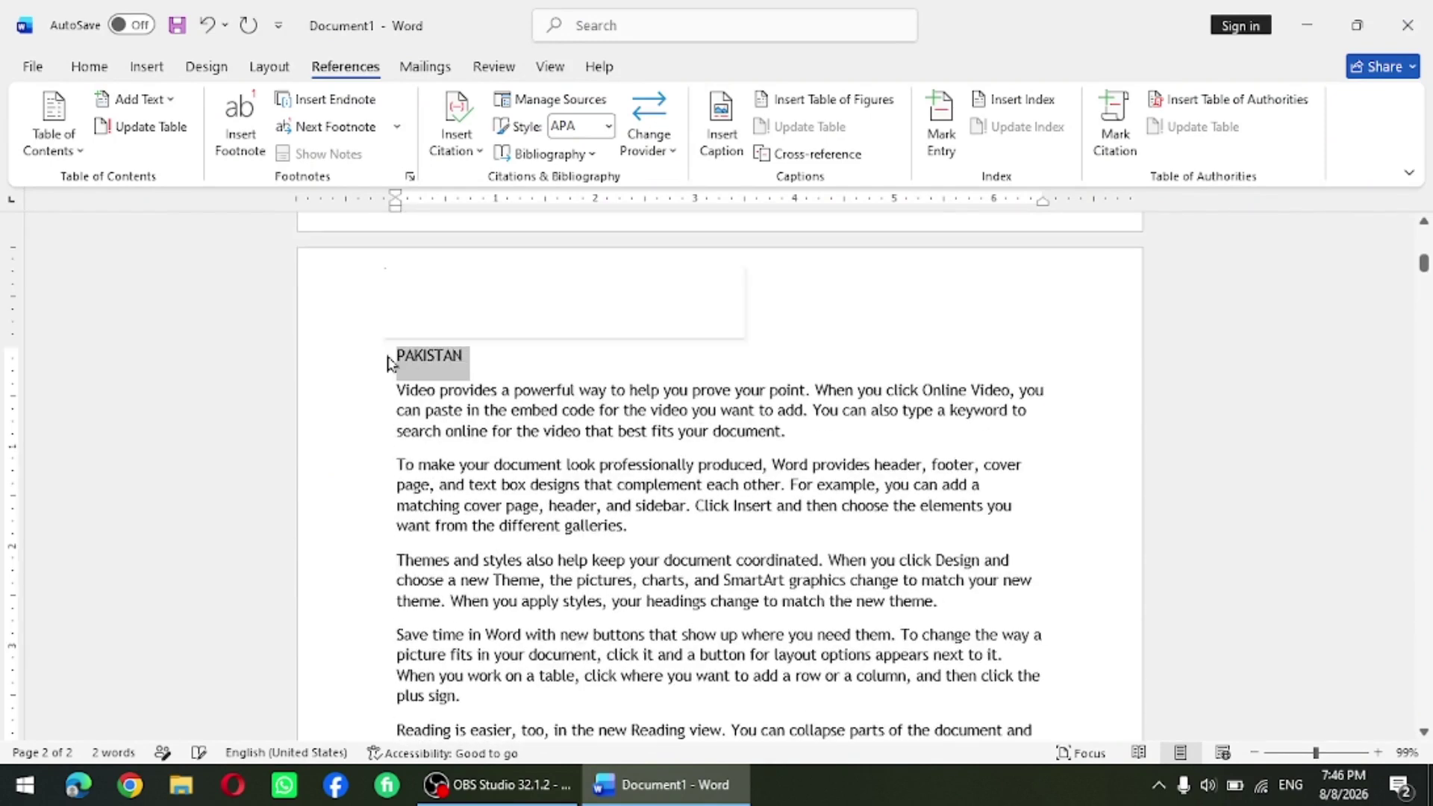
pyautogui.click(176, 102)
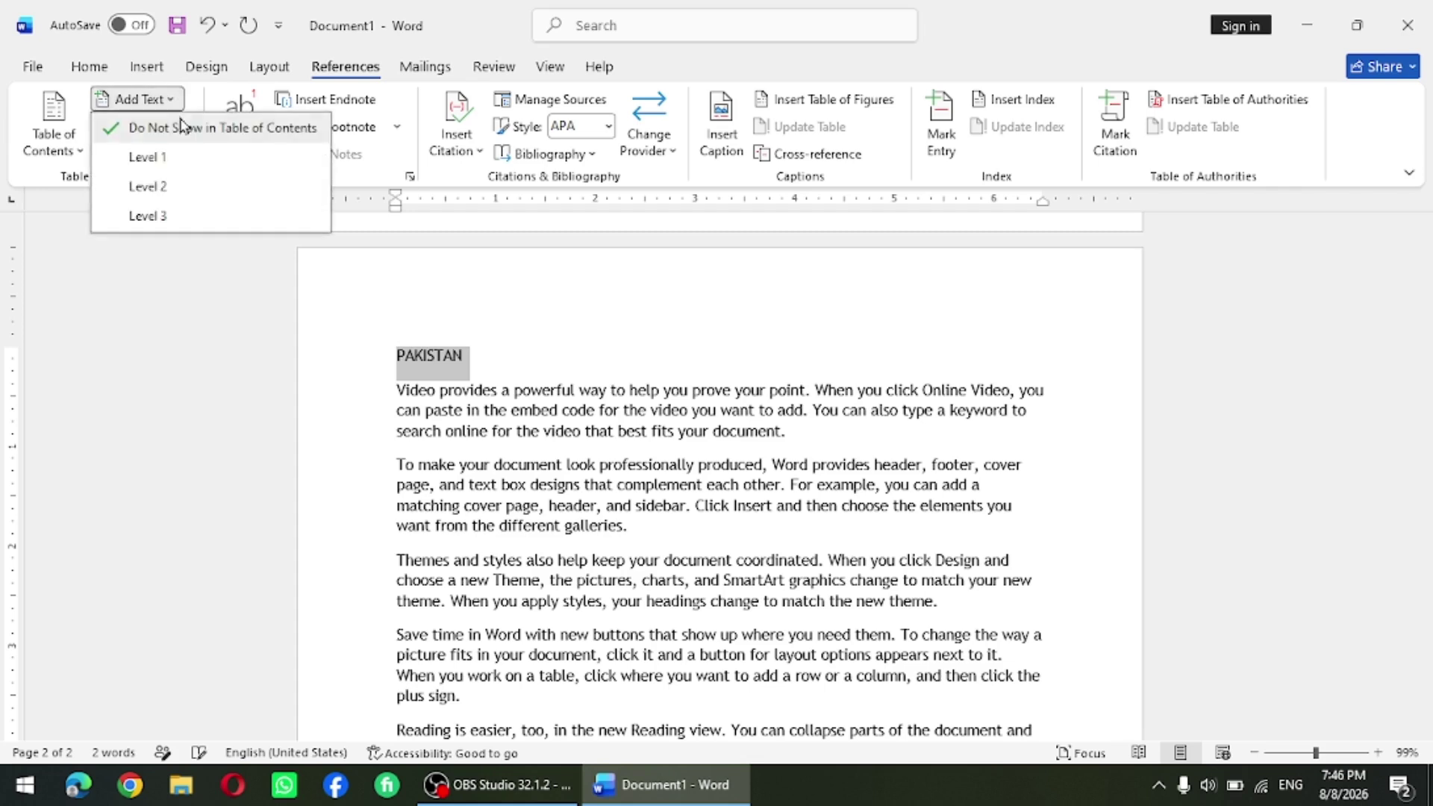
pyautogui.click(89, 67)
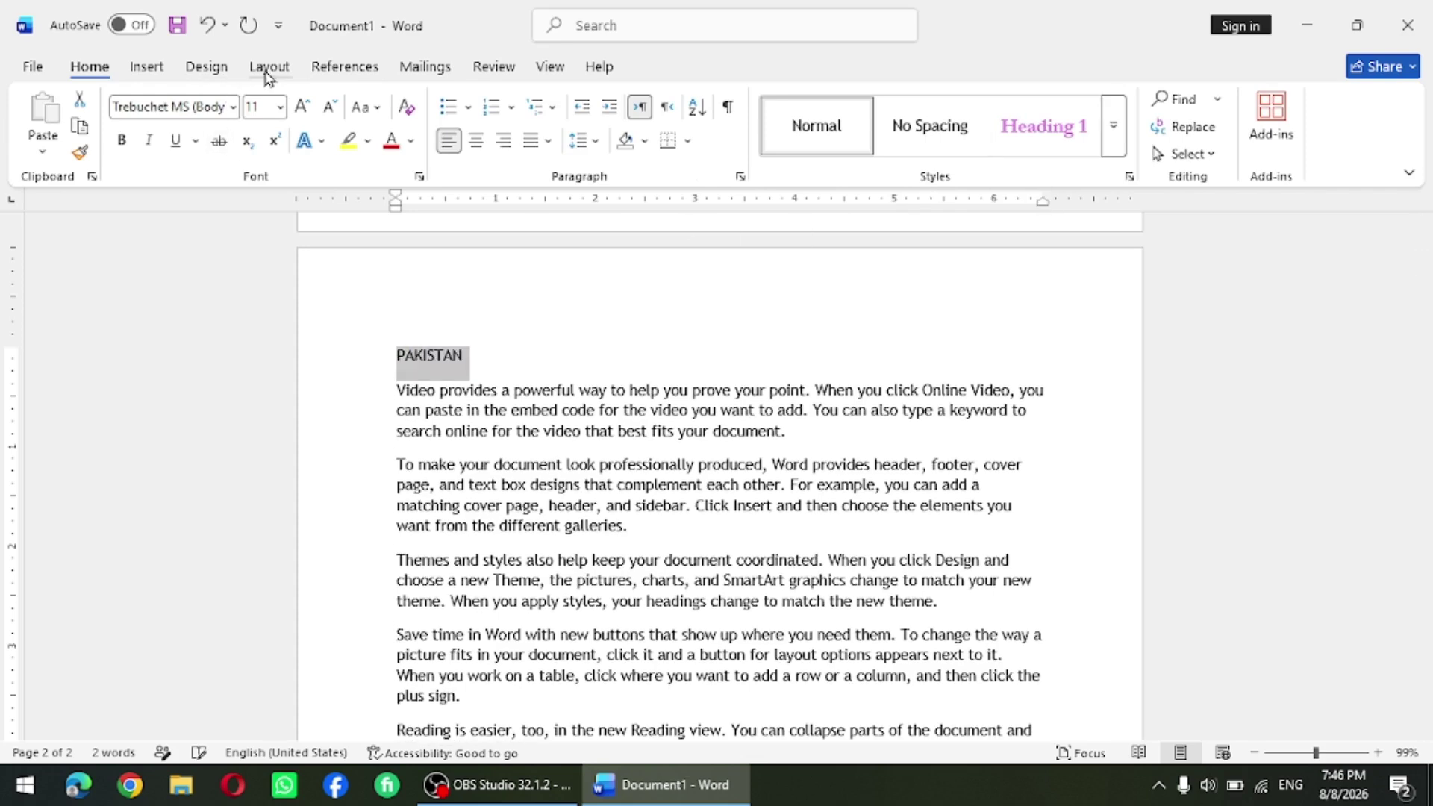
pyautogui.click(351, 75)
pyautogui.click(169, 99)
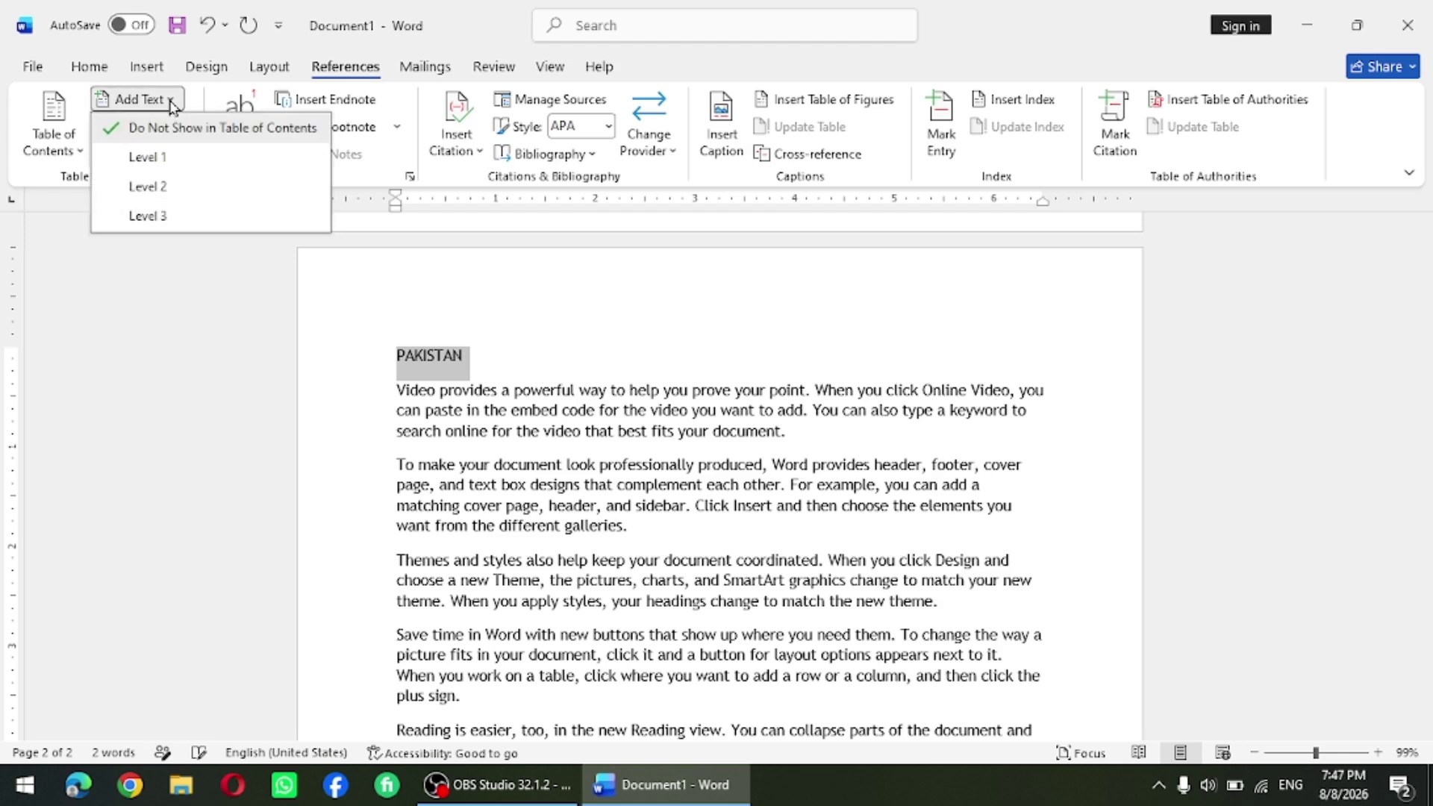
pyautogui.click(175, 156)
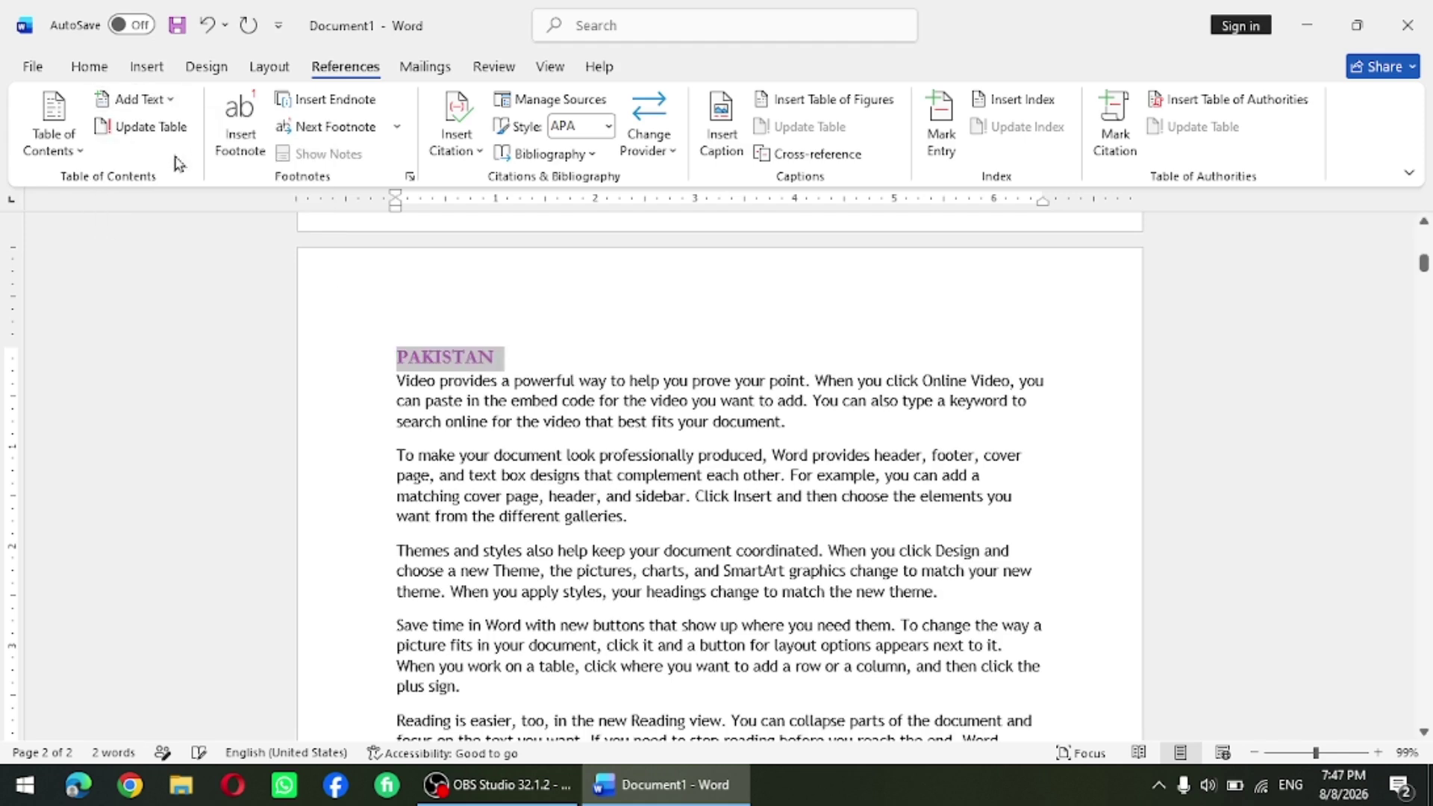
pyautogui.click(515, 351)
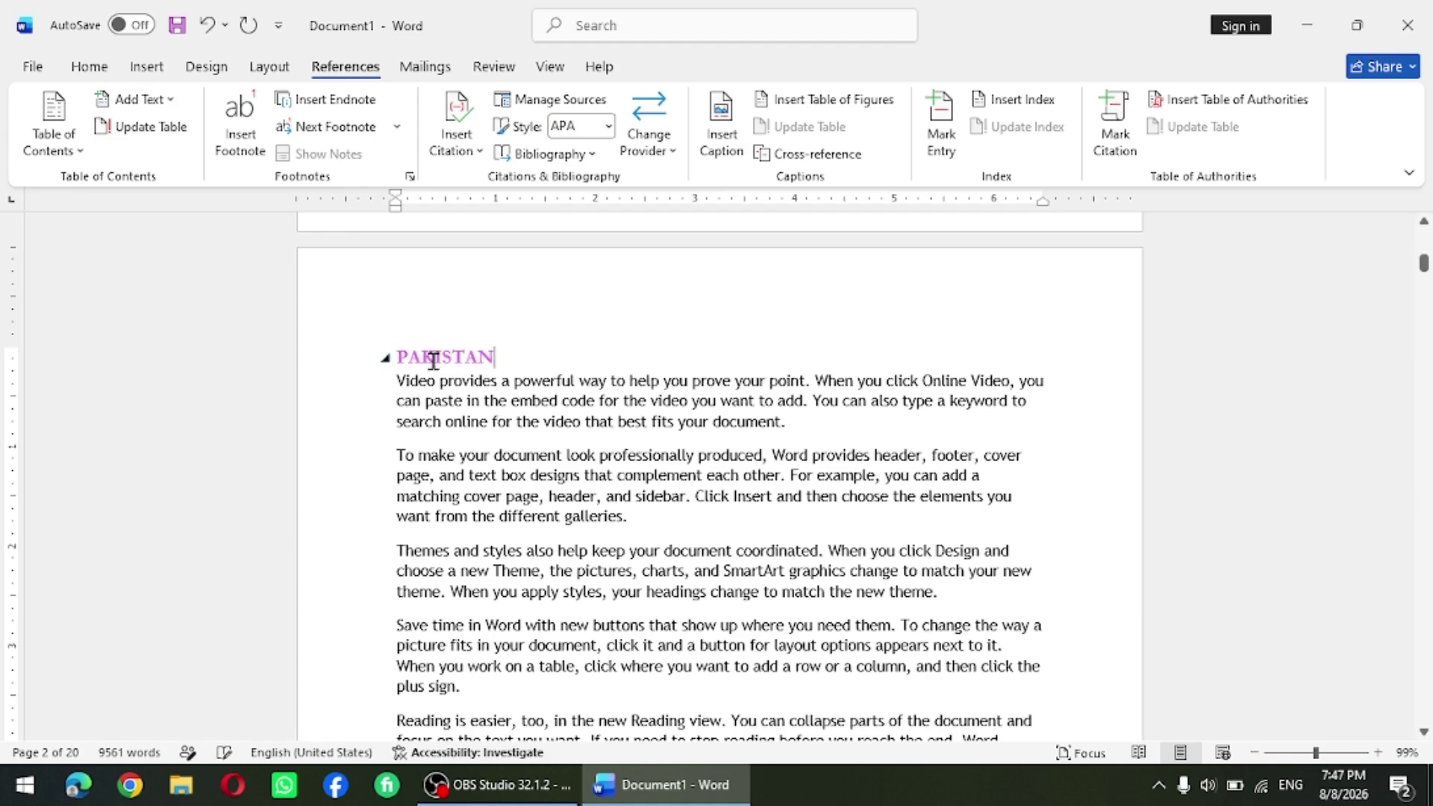
# - Collapse the section under the PAKISTAN heading and expand it again
pyautogui.keyDown('ctrl'); pyautogui.scroll(2, 460, 455); pyautogui.keyUp('ctrl')
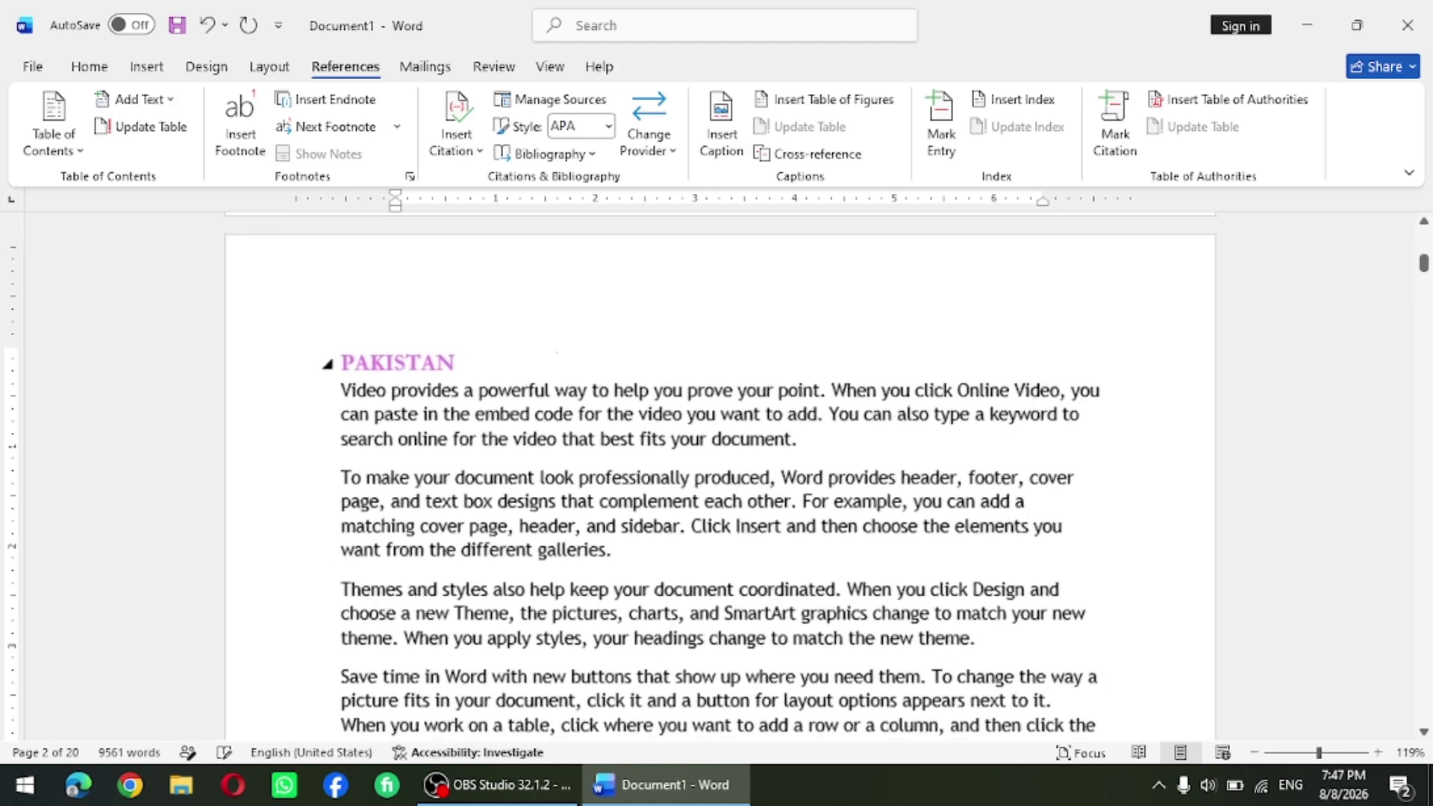
pyautogui.click(319, 365)
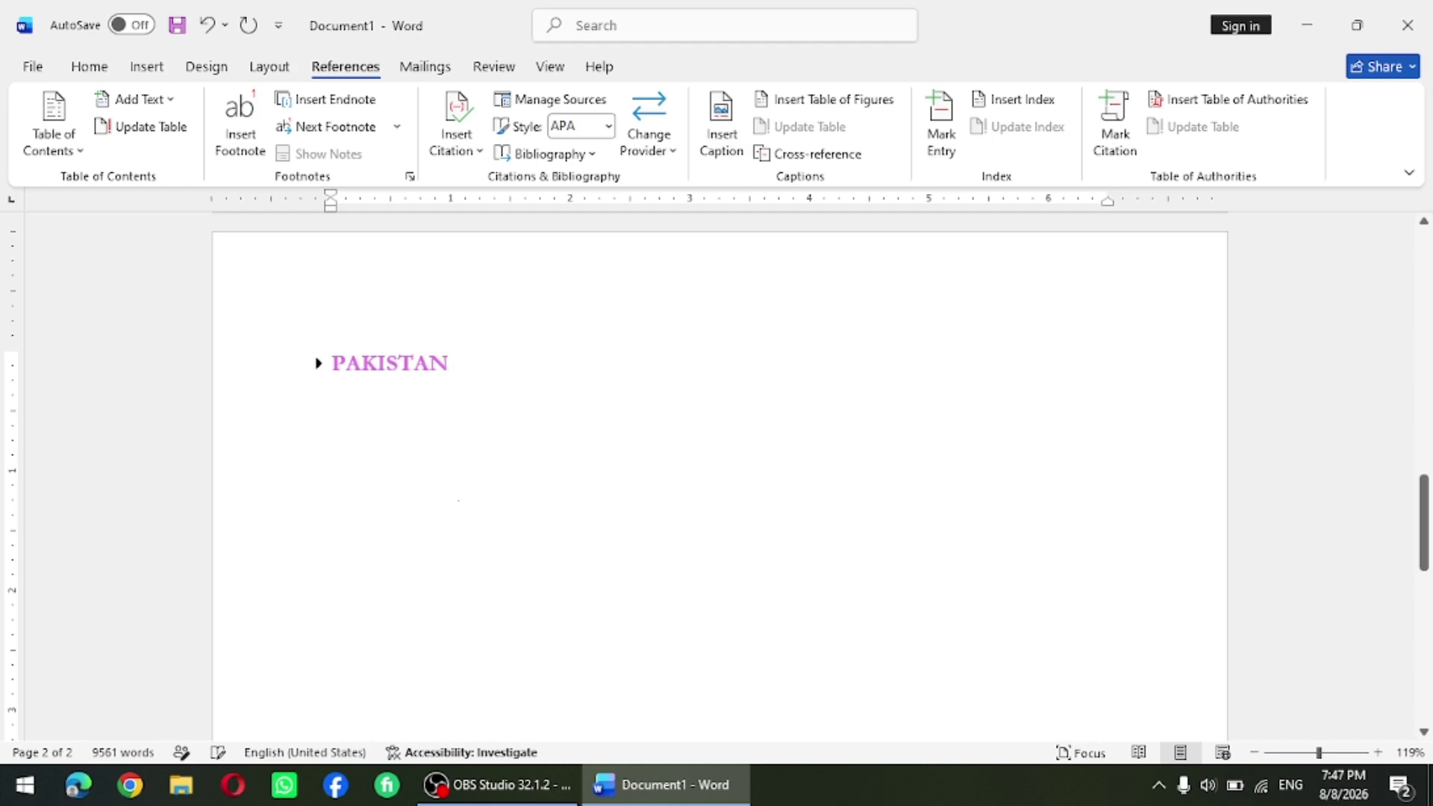
pyautogui.click(321, 368)
pyautogui.scroll(-5, 559, 515)
pyautogui.scroll(5, 560, 521)
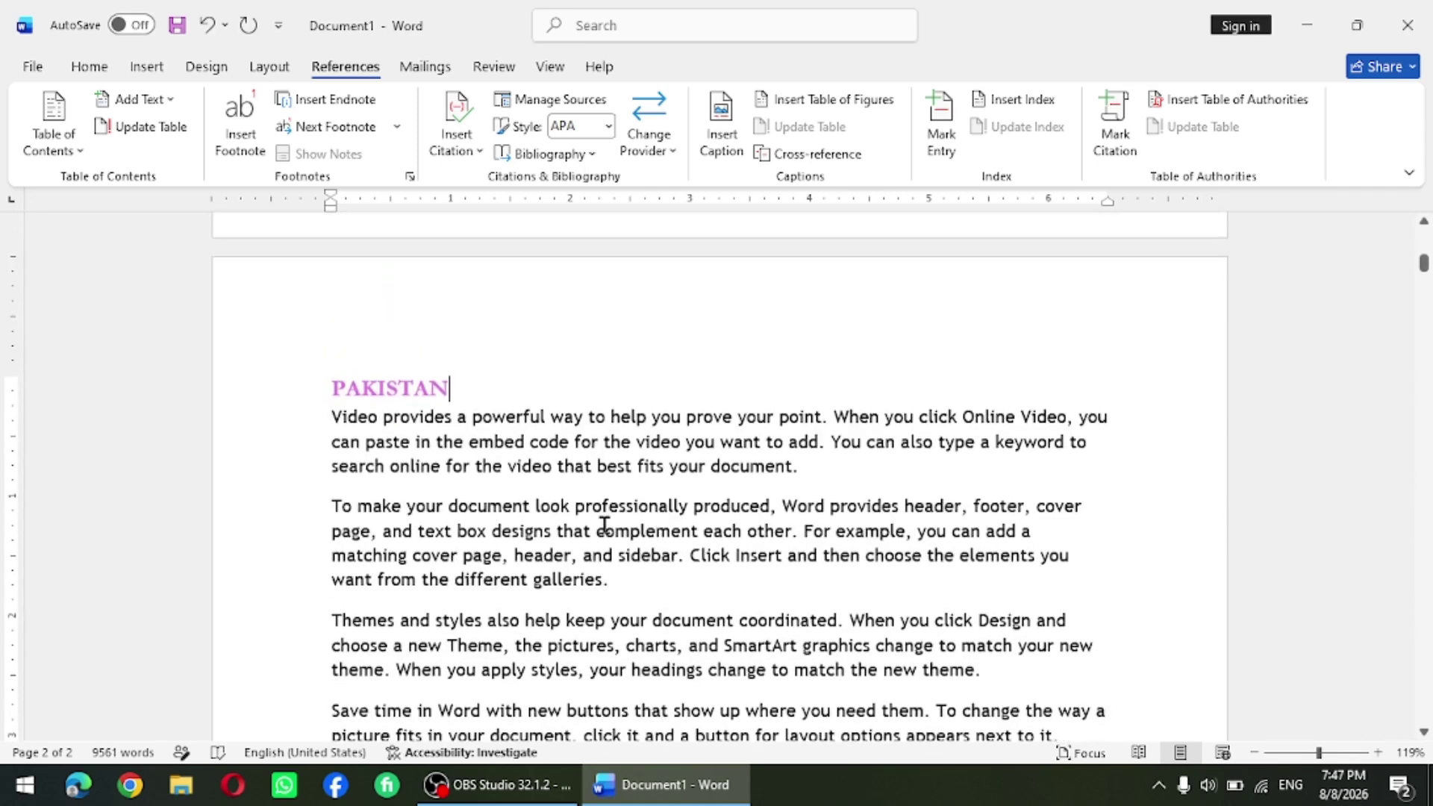
# - Add the line KARACHI directly below the PAKISTAN heading and mark it as a Level 2 table of contents entry
pyautogui.press('Return')
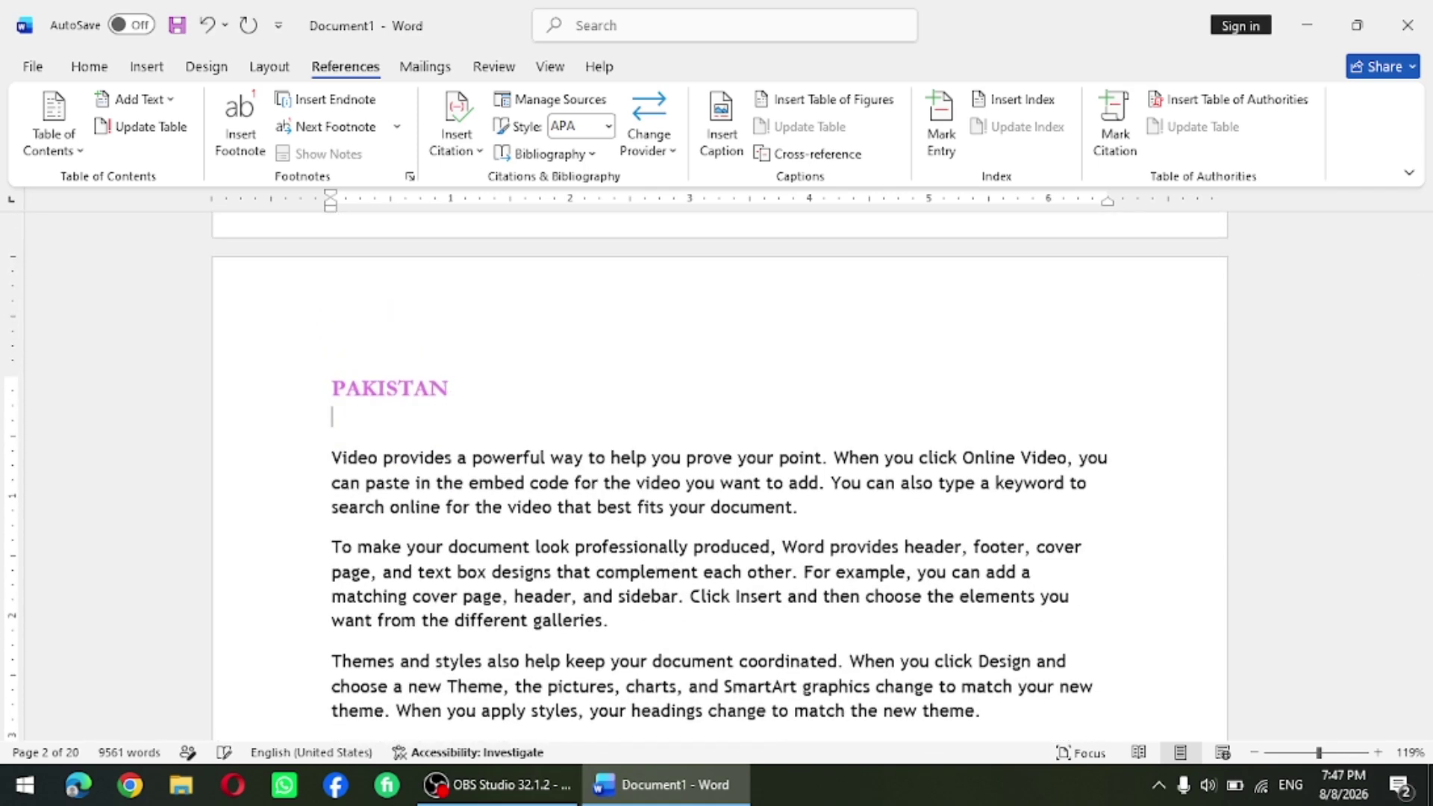
pyautogui.write('KARACHI')
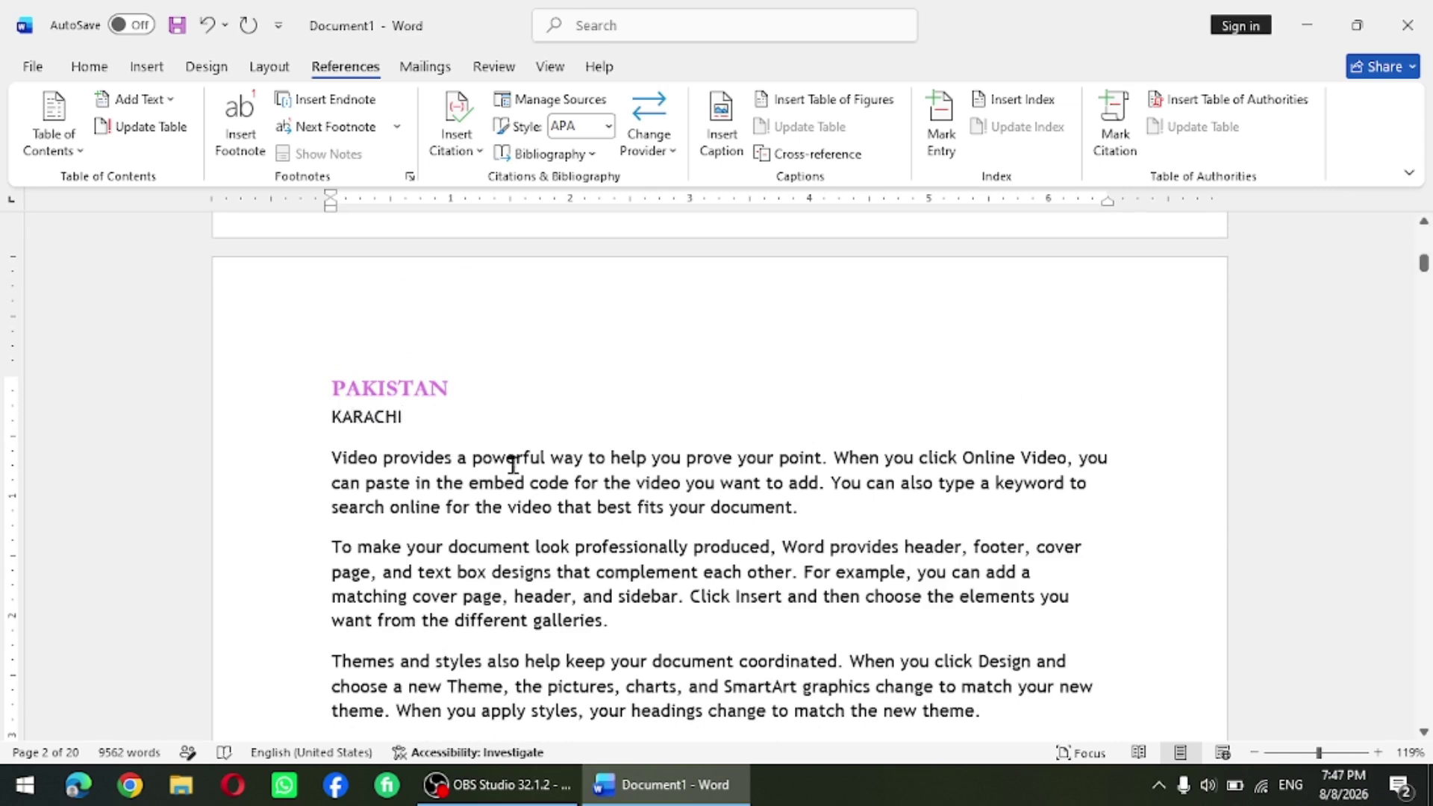
pyautogui.moveTo(413, 417); pyautogui.dragTo(303, 416)
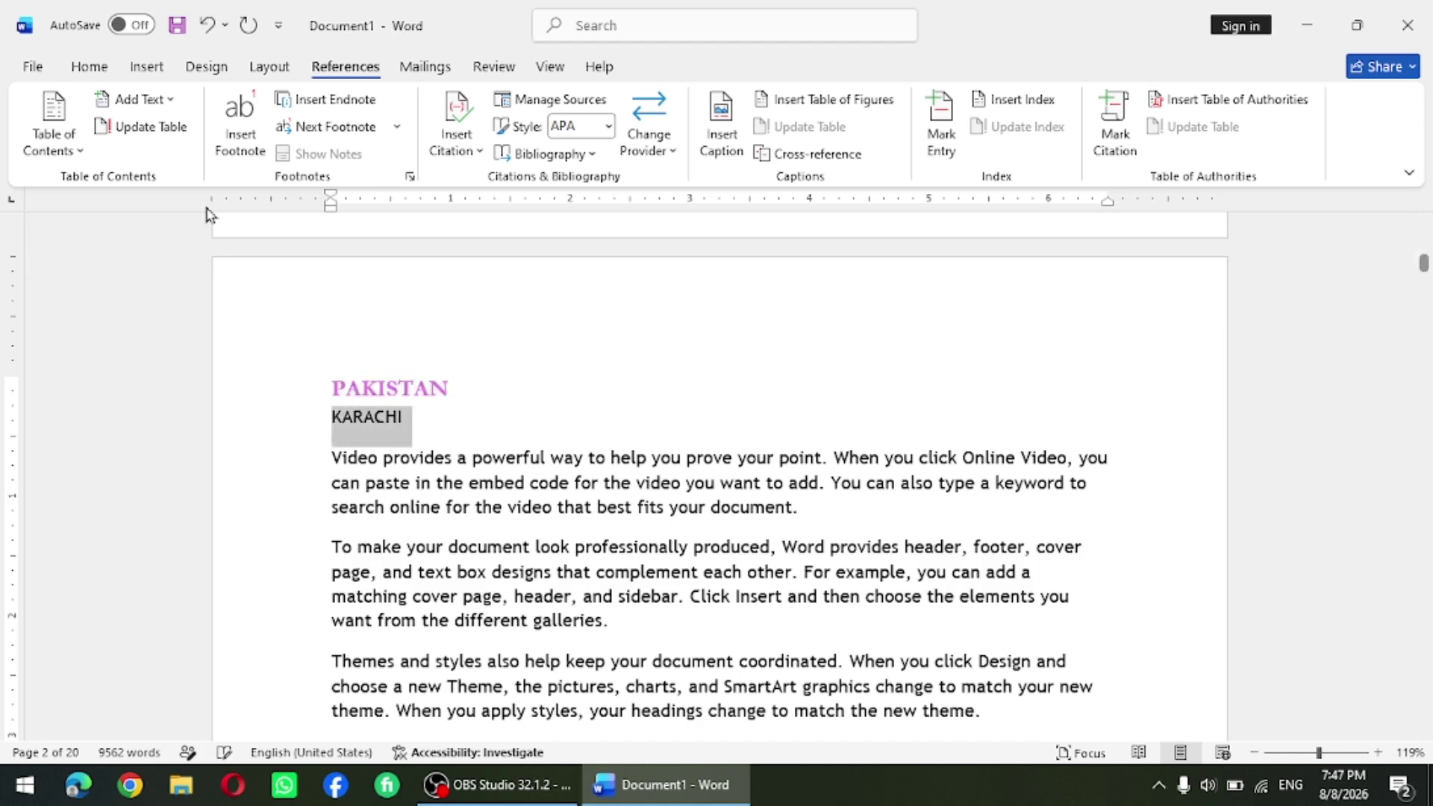
pyautogui.click(171, 102)
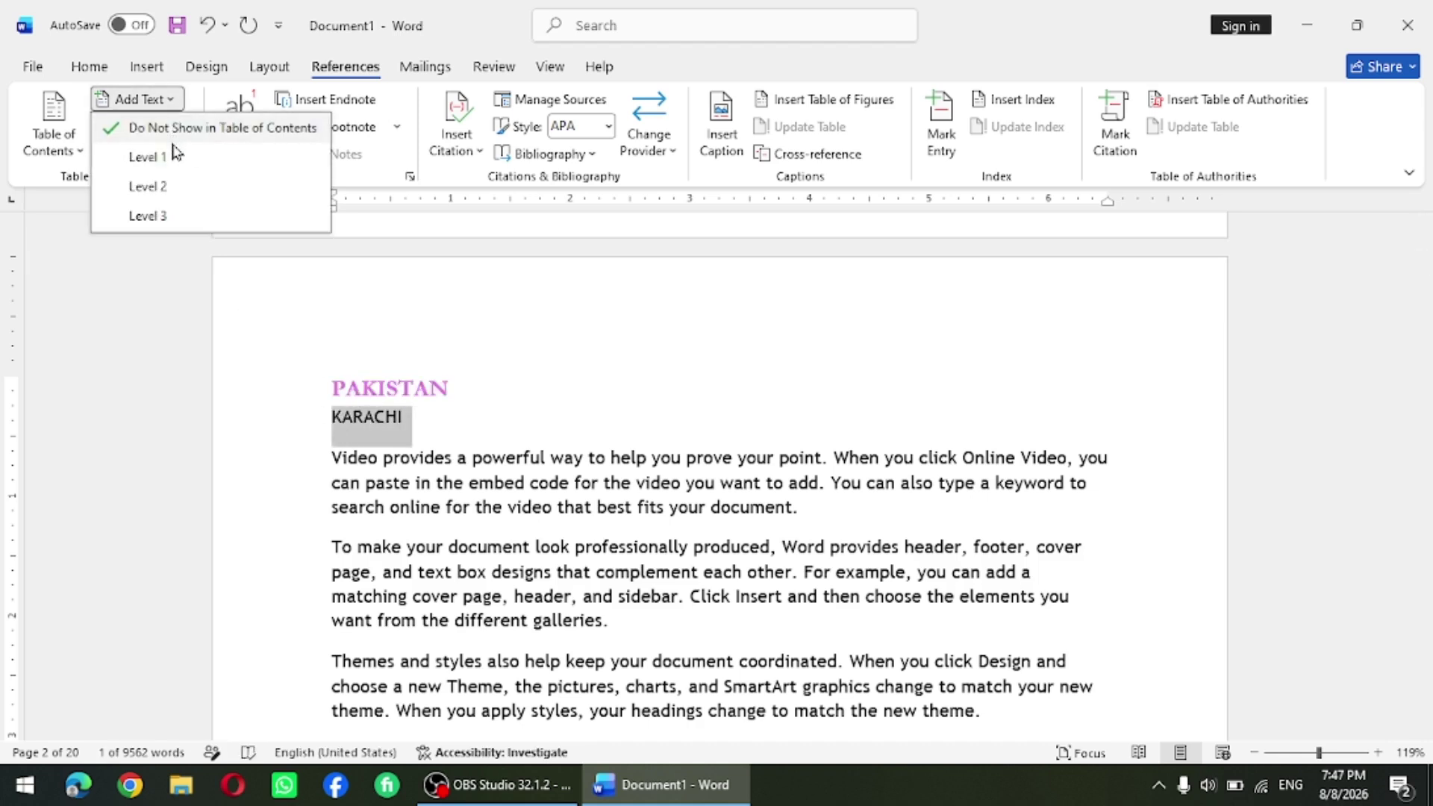
pyautogui.click(185, 188)
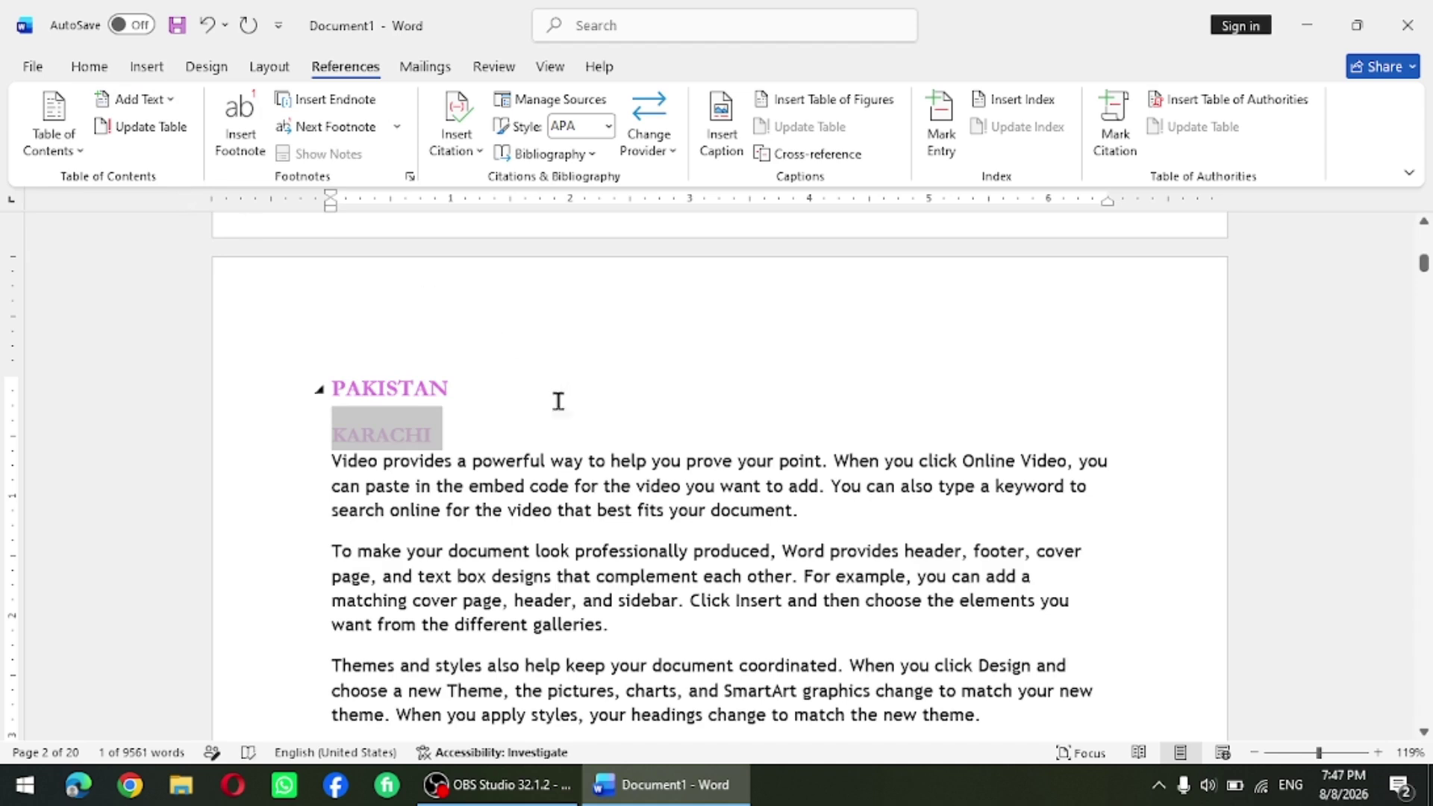
pyautogui.click(496, 446)
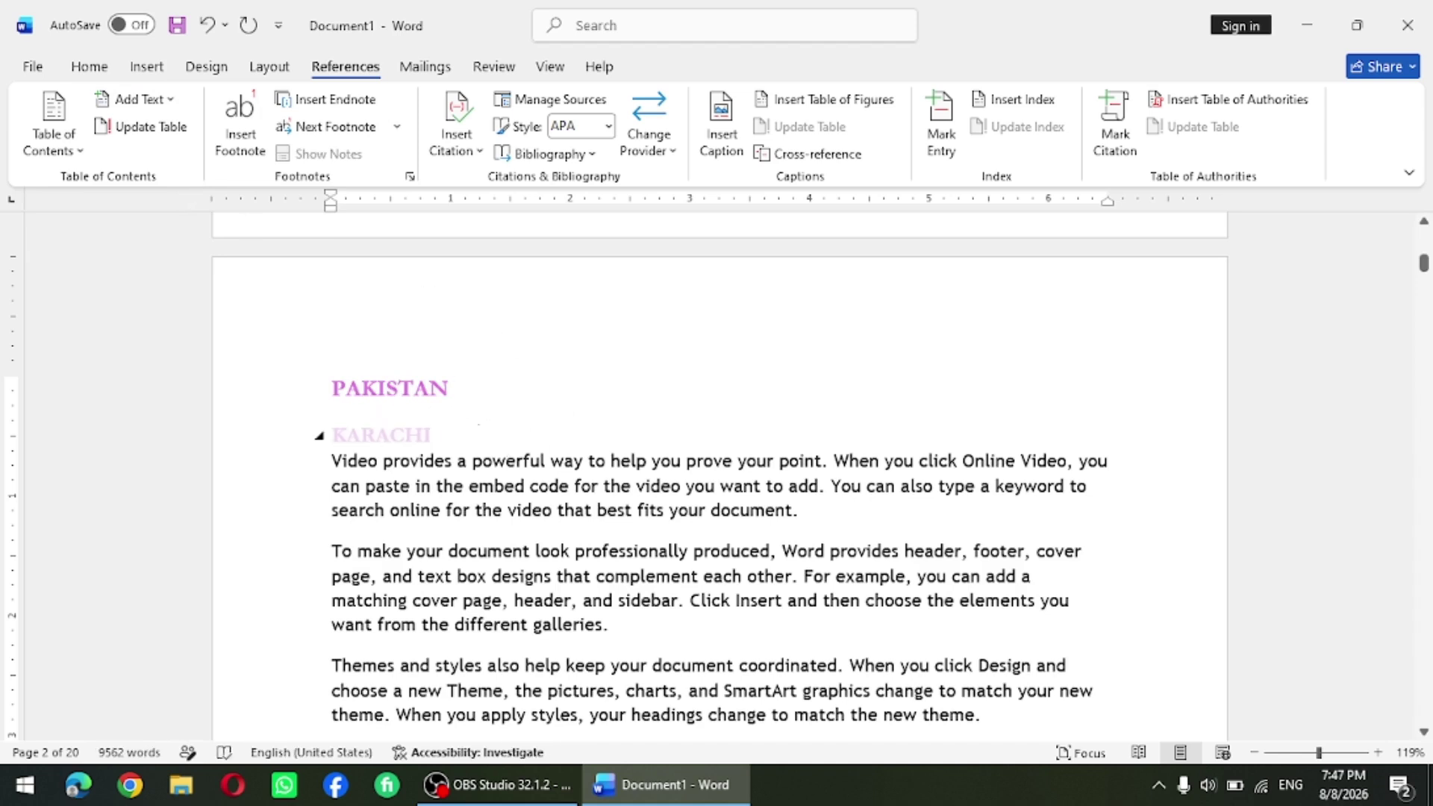
# - Insert blank lines after the second-page paragraph ending "different galleries." to reach the third page, and enter INDIA there
pyautogui.scroll(-5, 388, 463)
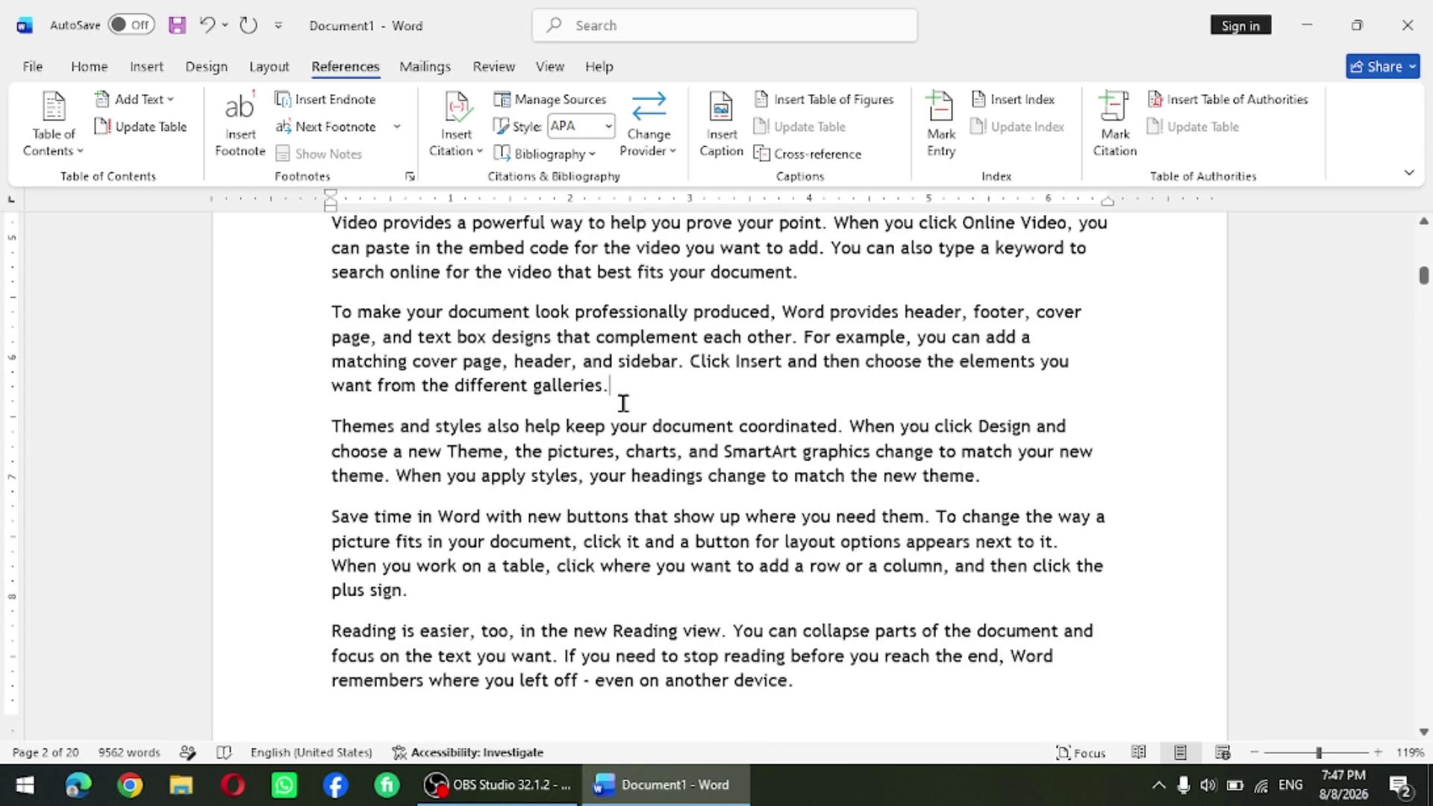
pyautogui.press('Return')
pyautogui.press('Return')
pyautogui.press('Return')
pyautogui.press('Return')
pyautogui.press('Return')
pyautogui.press('Return')
pyautogui.press('Return')
pyautogui.press('Return')
pyautogui.press('Return')
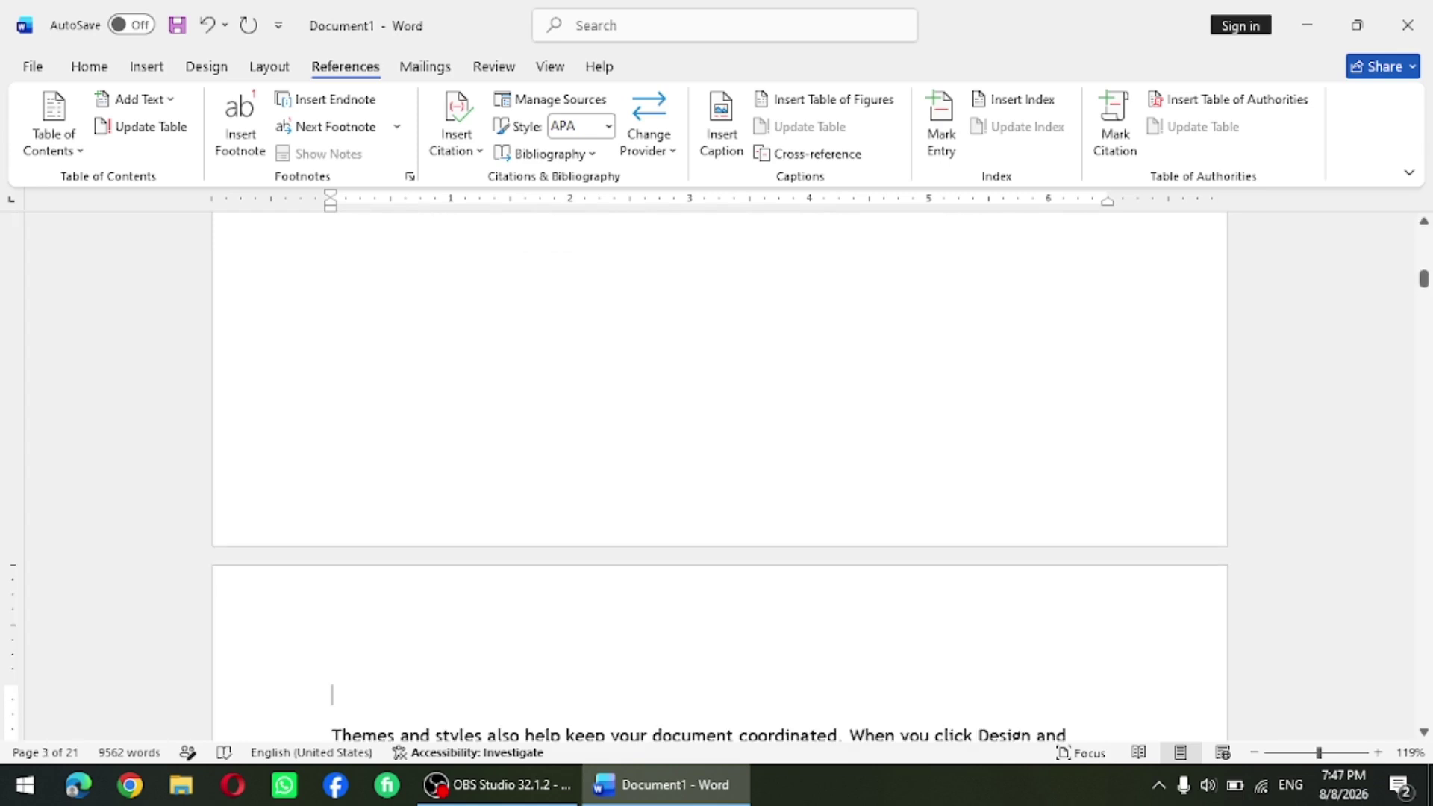
pyautogui.write('INDIA')
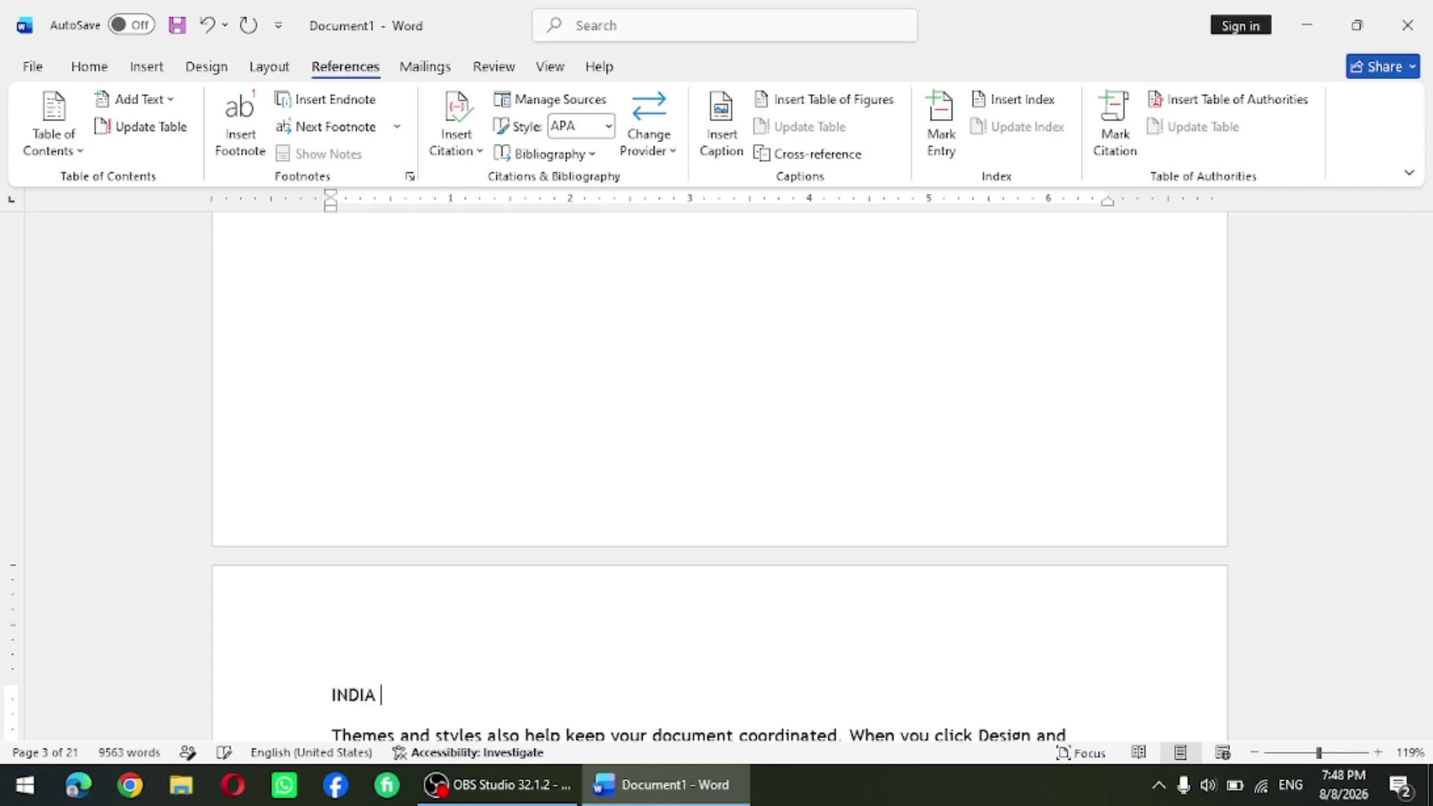
# - Mark the INDIA line on the third page as a Level 1 table of contents entry
pyautogui.click(320, 690)
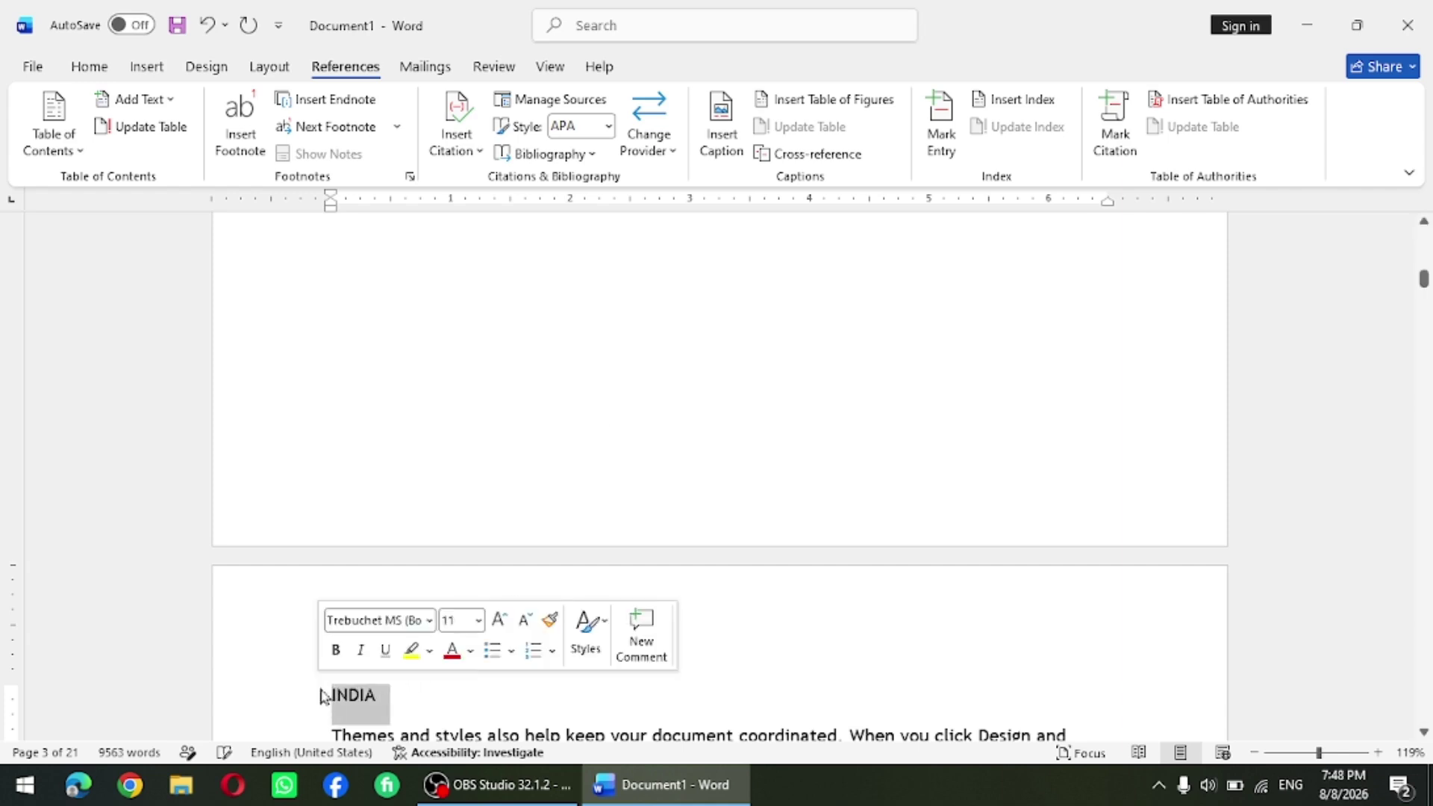
pyautogui.click(166, 102)
pyautogui.click(149, 157)
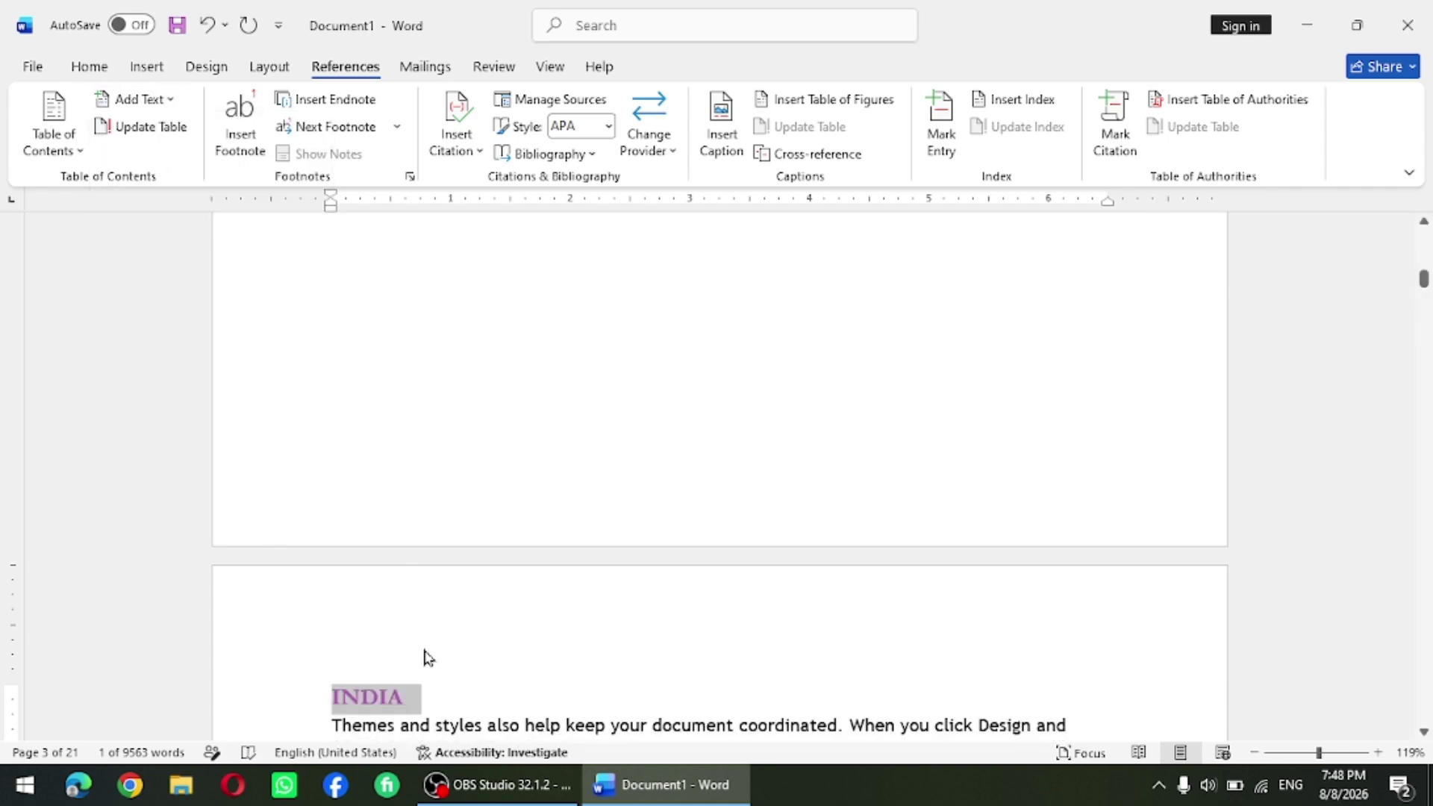
# - Add the line DELHI directly below the INDIA heading and mark it as a Level 2 table of contents entry
pyautogui.click(407, 680)
pyautogui.press('Return')
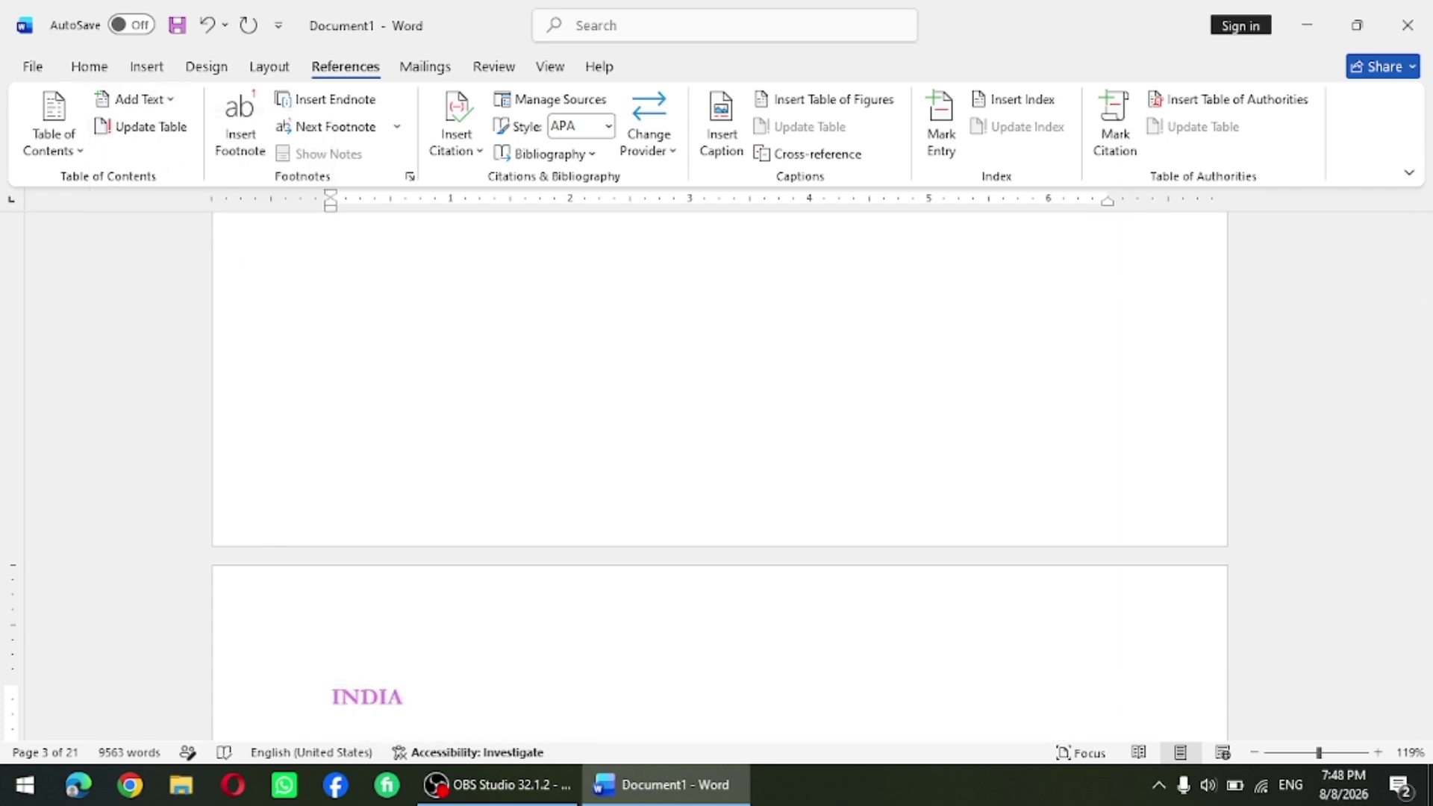
pyautogui.scroll(-2, 720, 478)
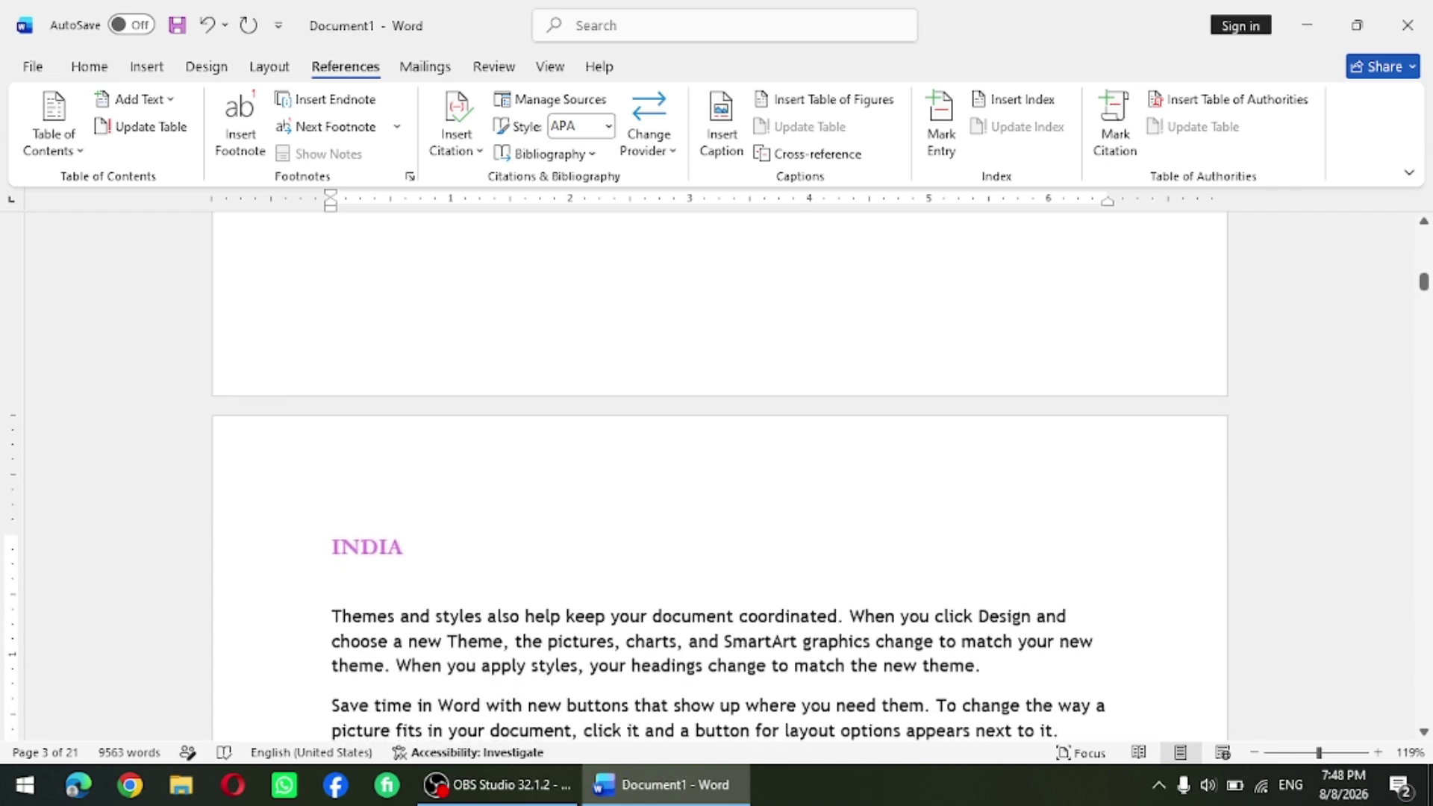
pyautogui.write('DELHI')
pyautogui.click(309, 590)
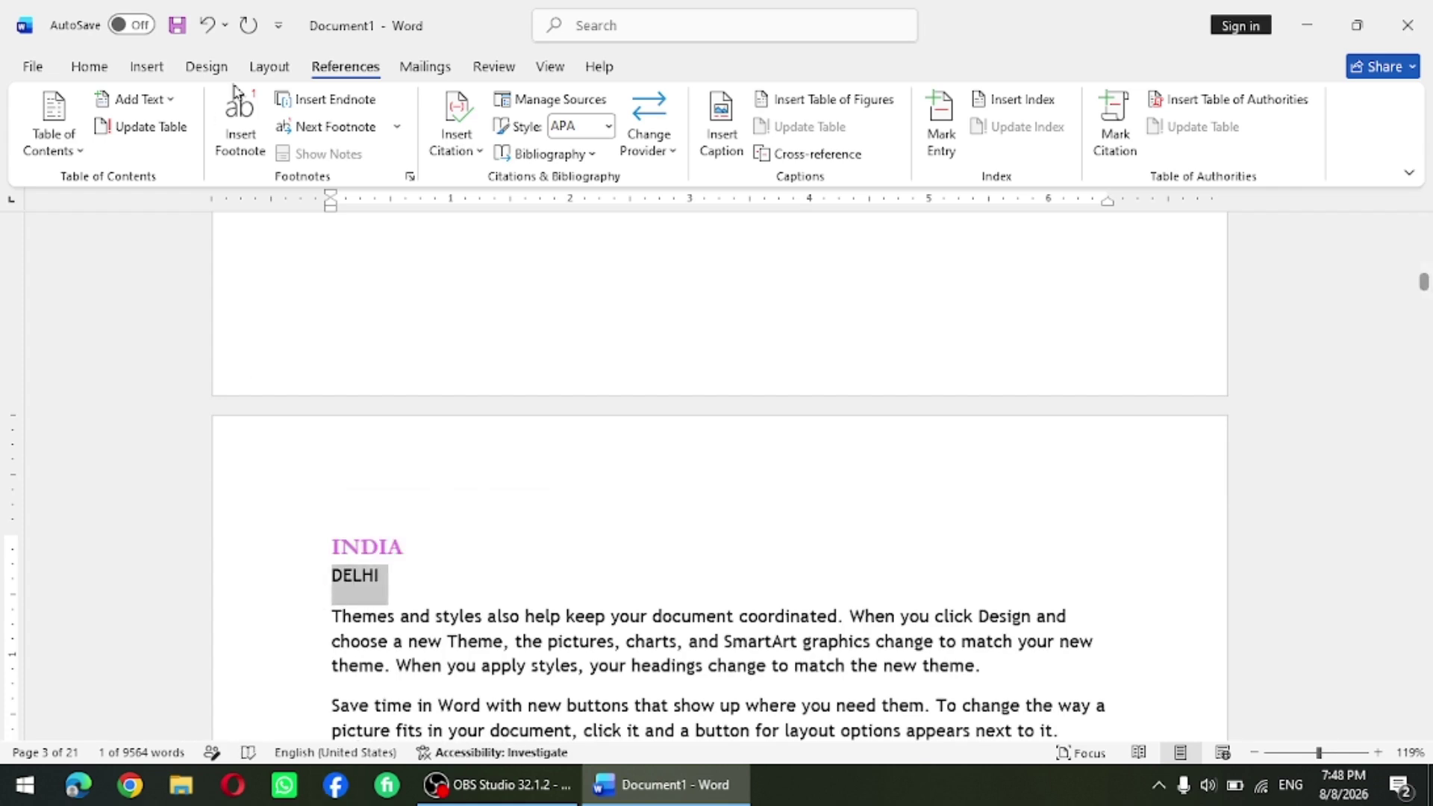
pyautogui.click(139, 99)
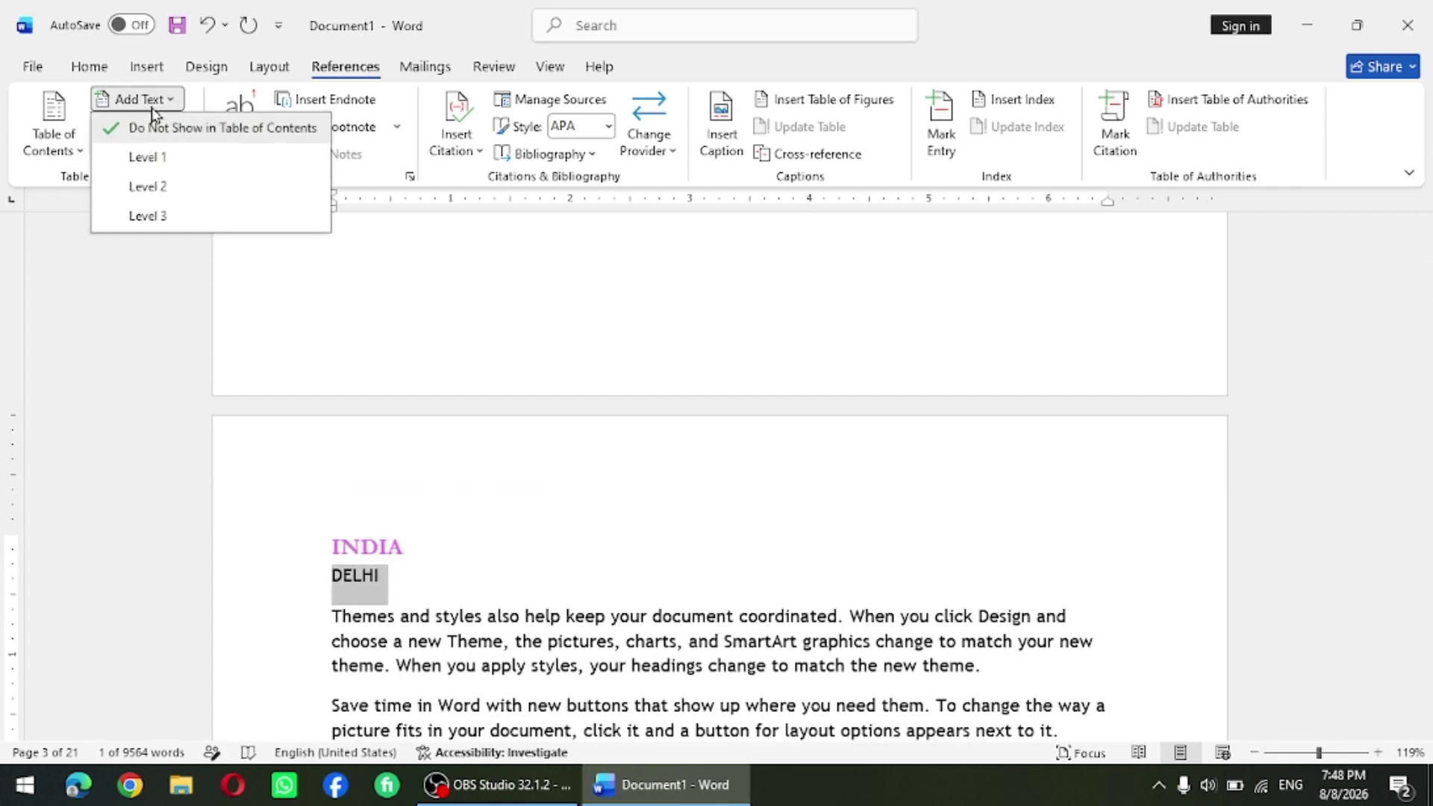
pyautogui.click(164, 189)
pyautogui.click(439, 591)
# - Move the third-page paragraph starting "To make your document look" onto the fourth page and enter CHINA on its own line above it
pyautogui.scroll(-10, 439, 590)
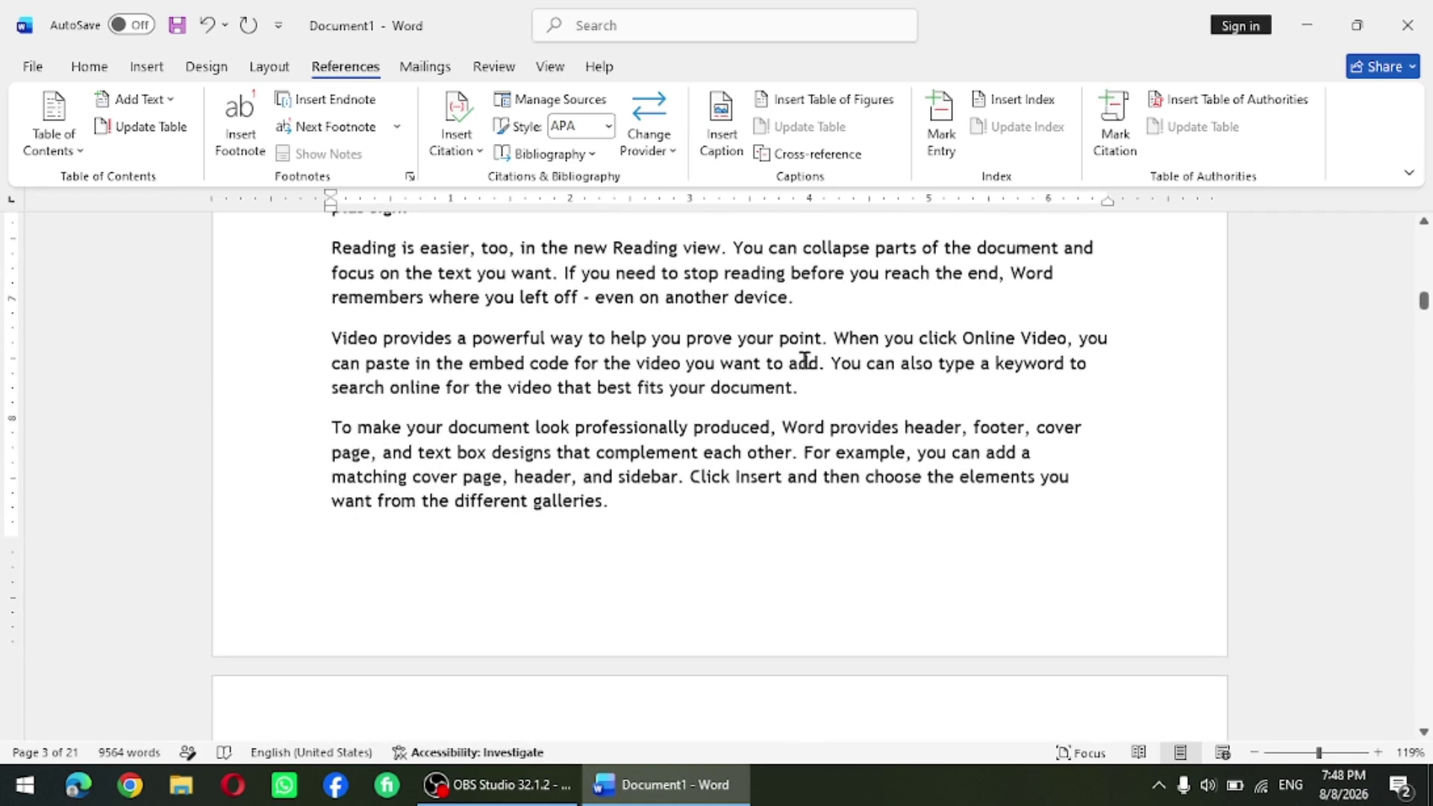
pyautogui.press('Return')
pyautogui.hotkey('ctrl', 'Return')
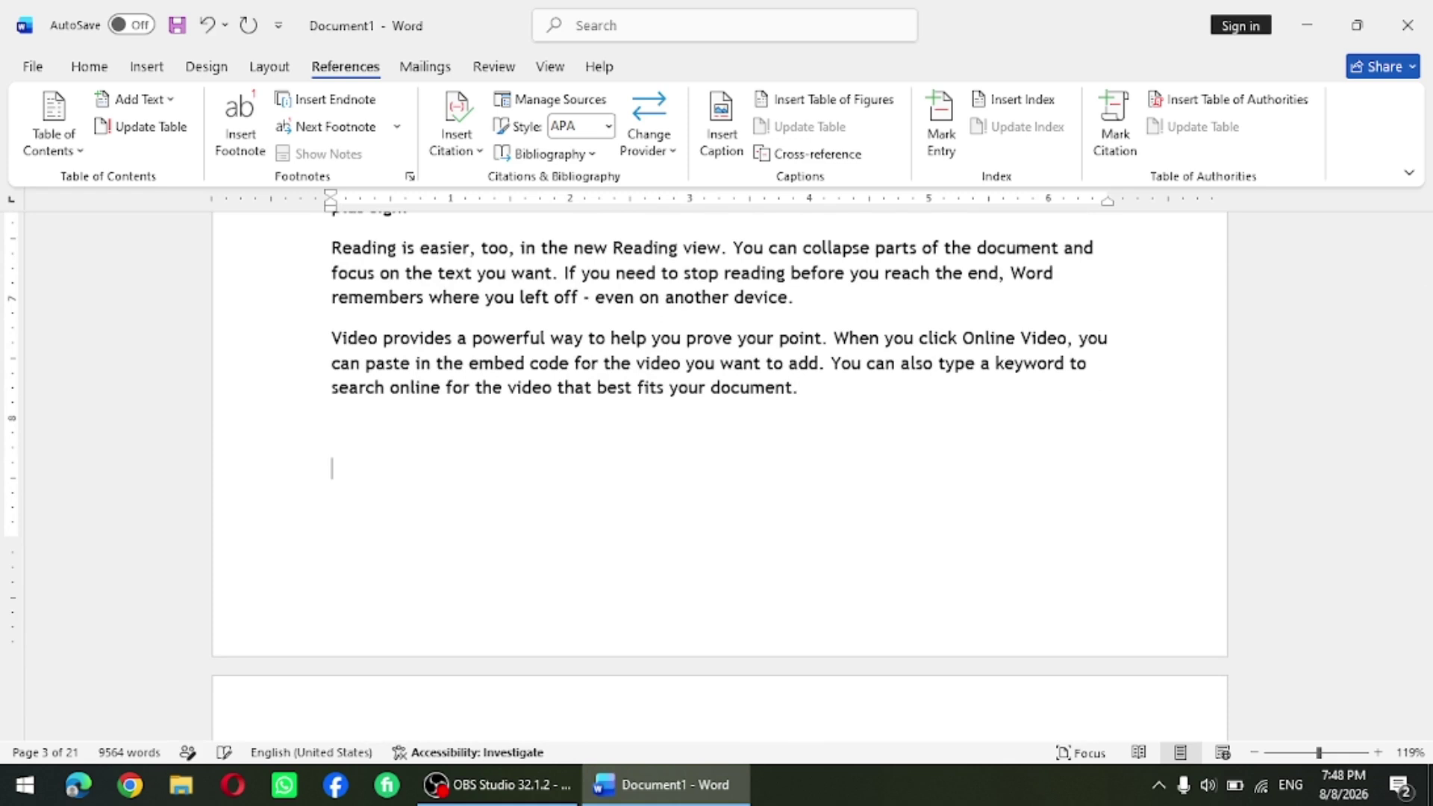
pyautogui.scroll(-4, 810, 392)
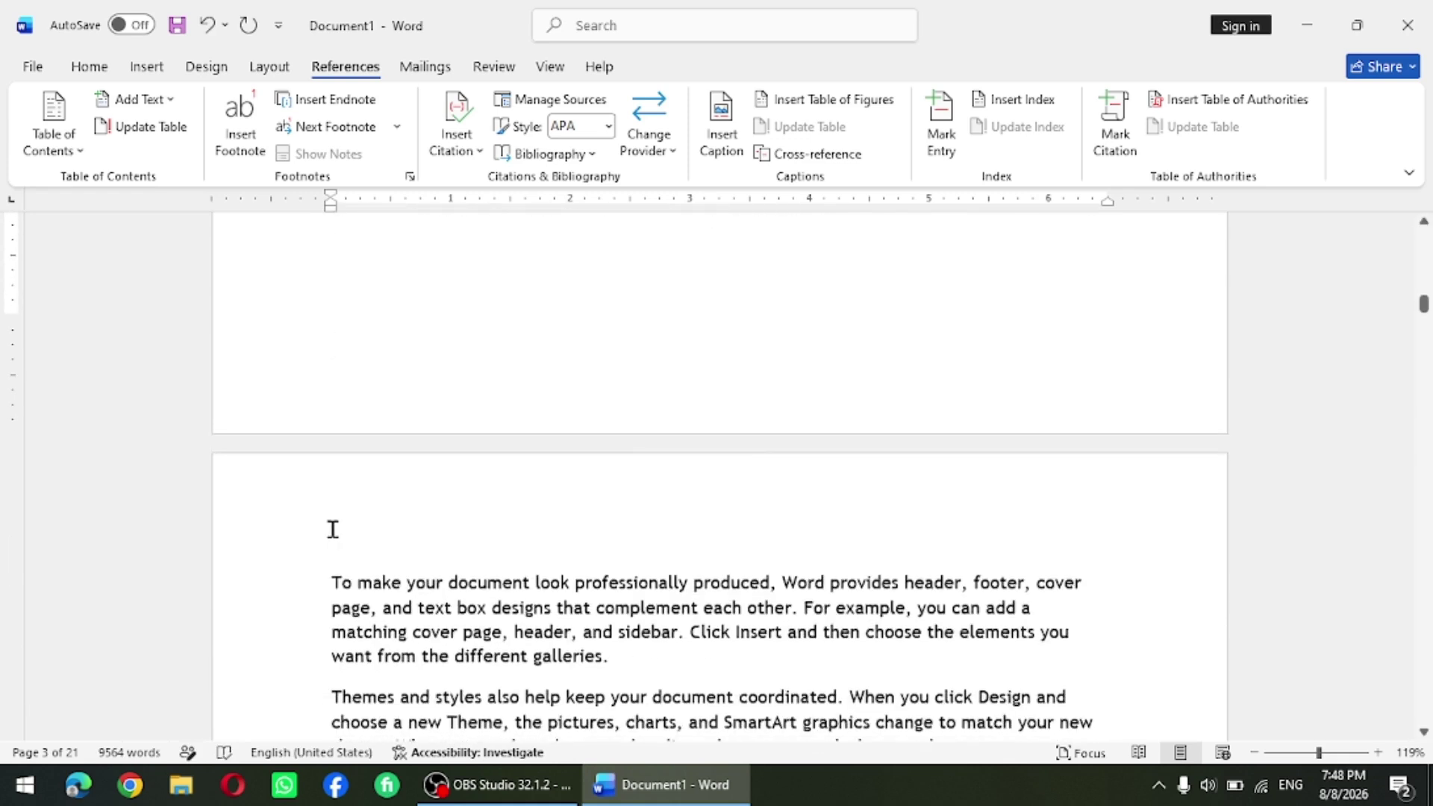
pyautogui.click(329, 527)
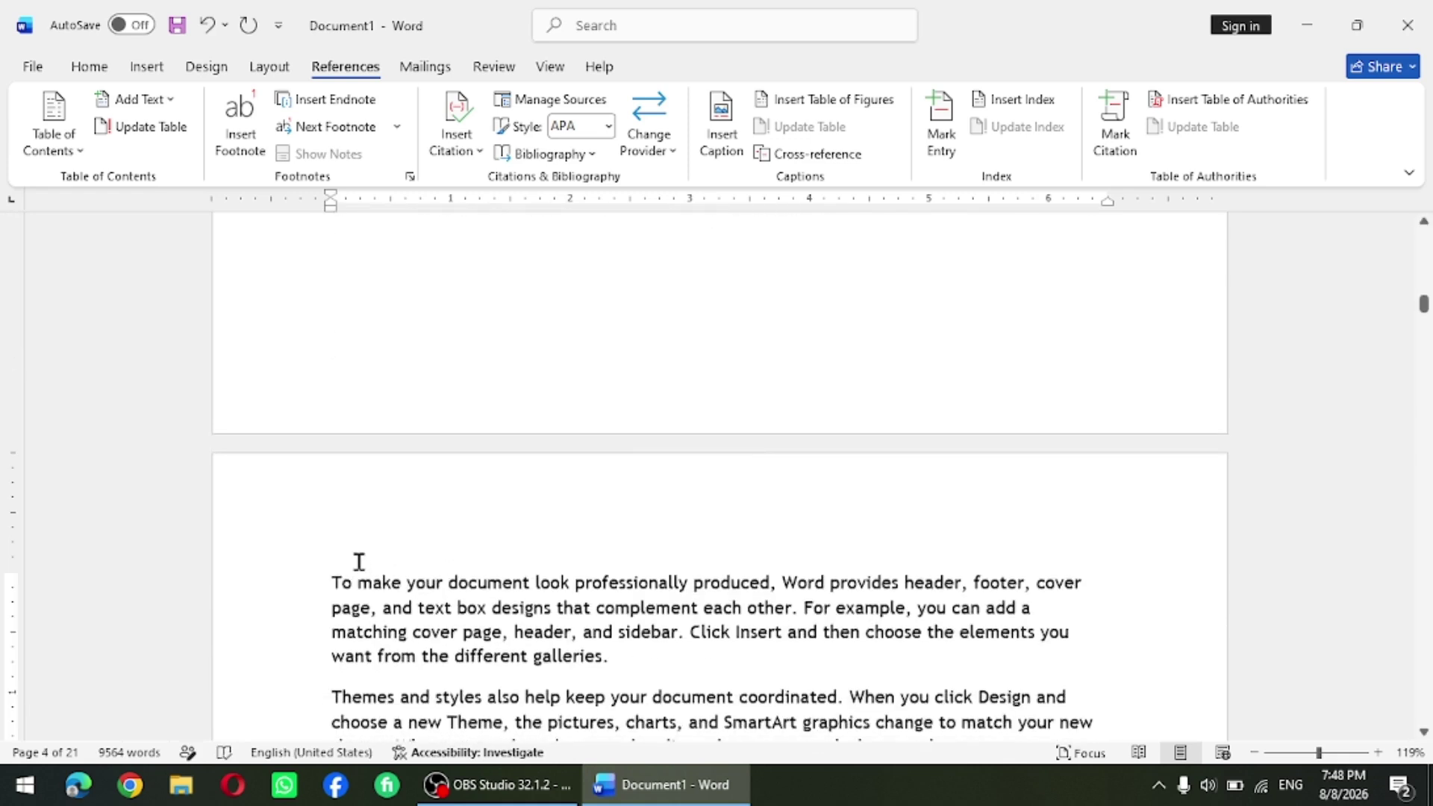
pyautogui.write('CHINA')
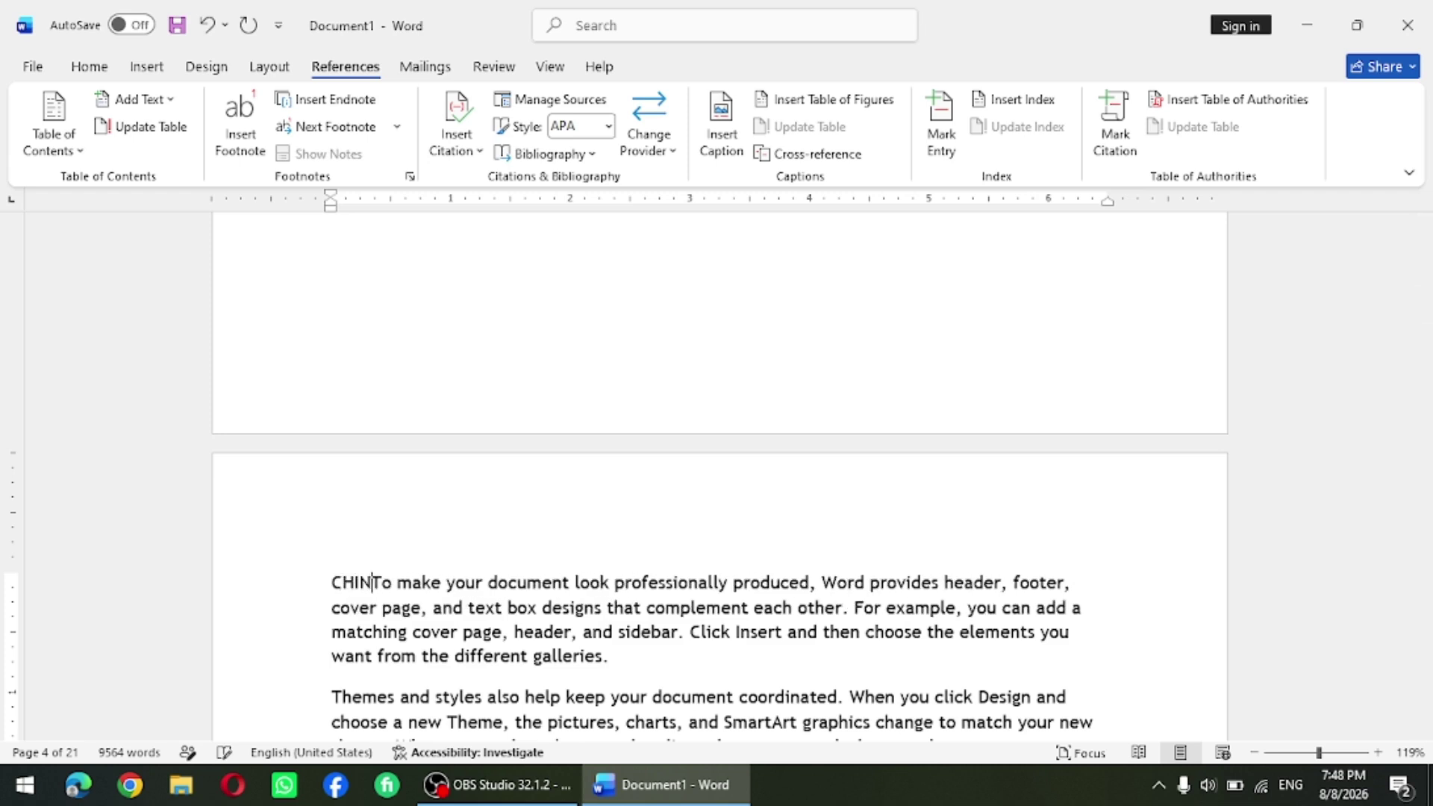
pyautogui.hotkey('ctrl', 'Return')
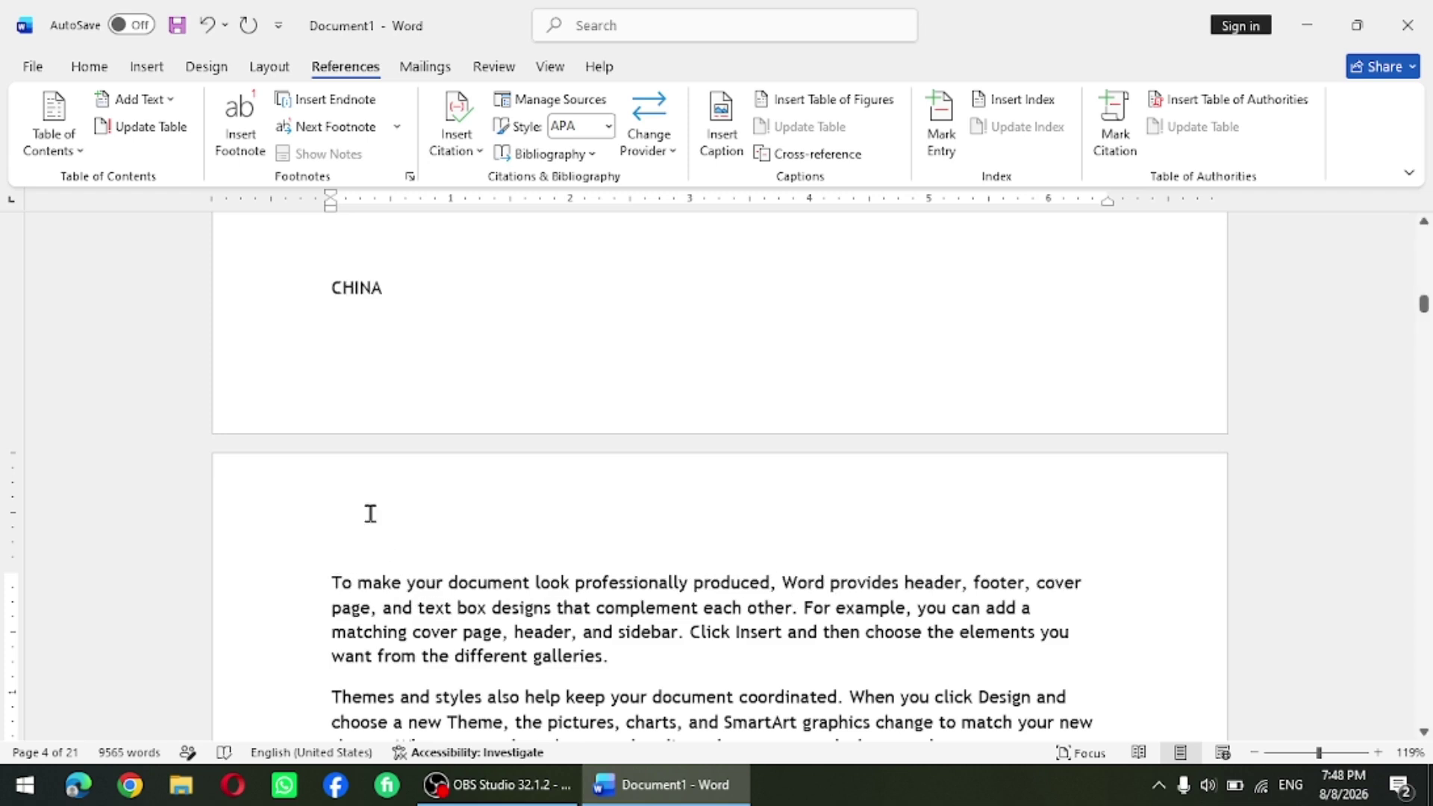
pyautogui.click(329, 285)
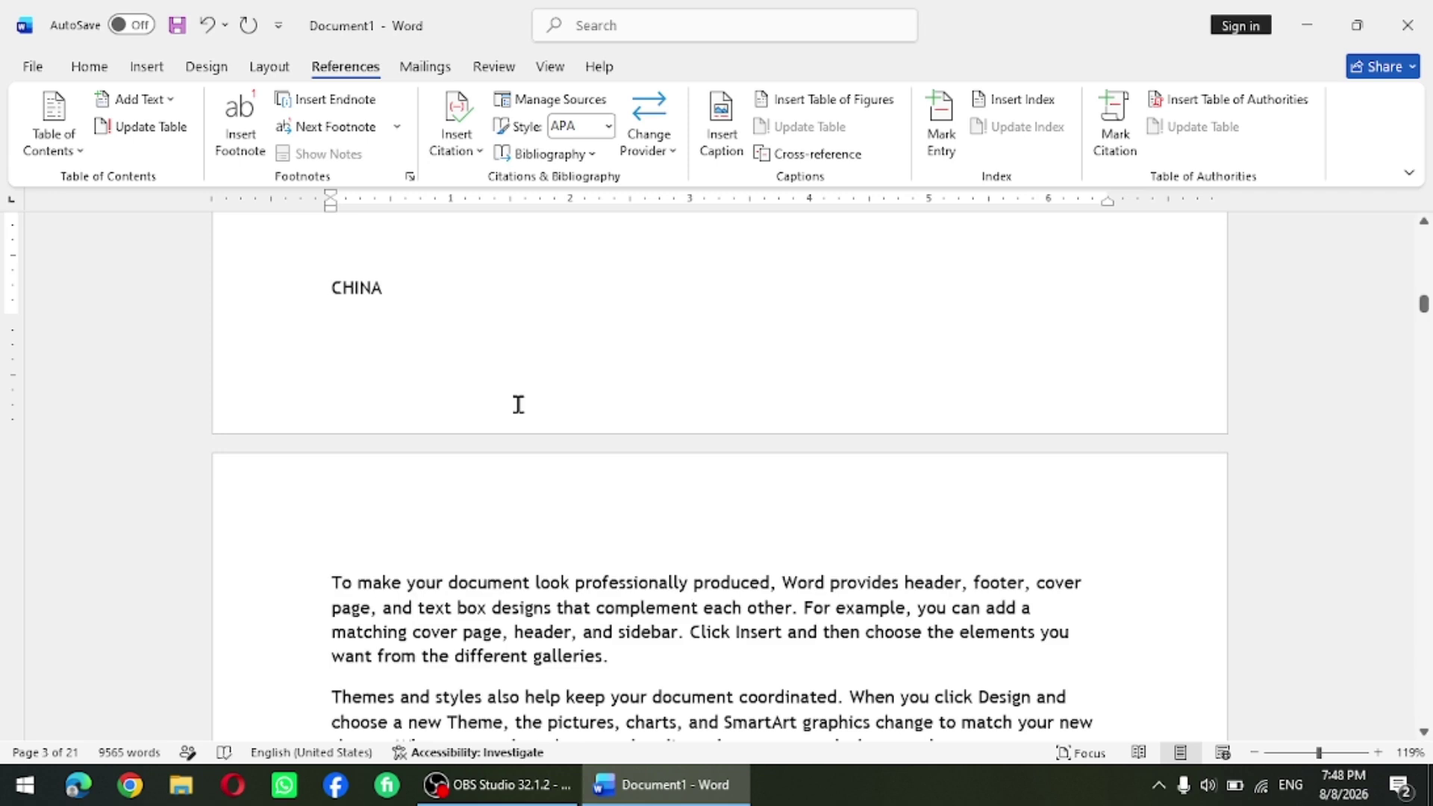
pyautogui.hotkey('ctrl', 'Return')
# - Mark the CHINA line on the fourth page as a Level 1 table of contents entry
pyautogui.click(288, 586)
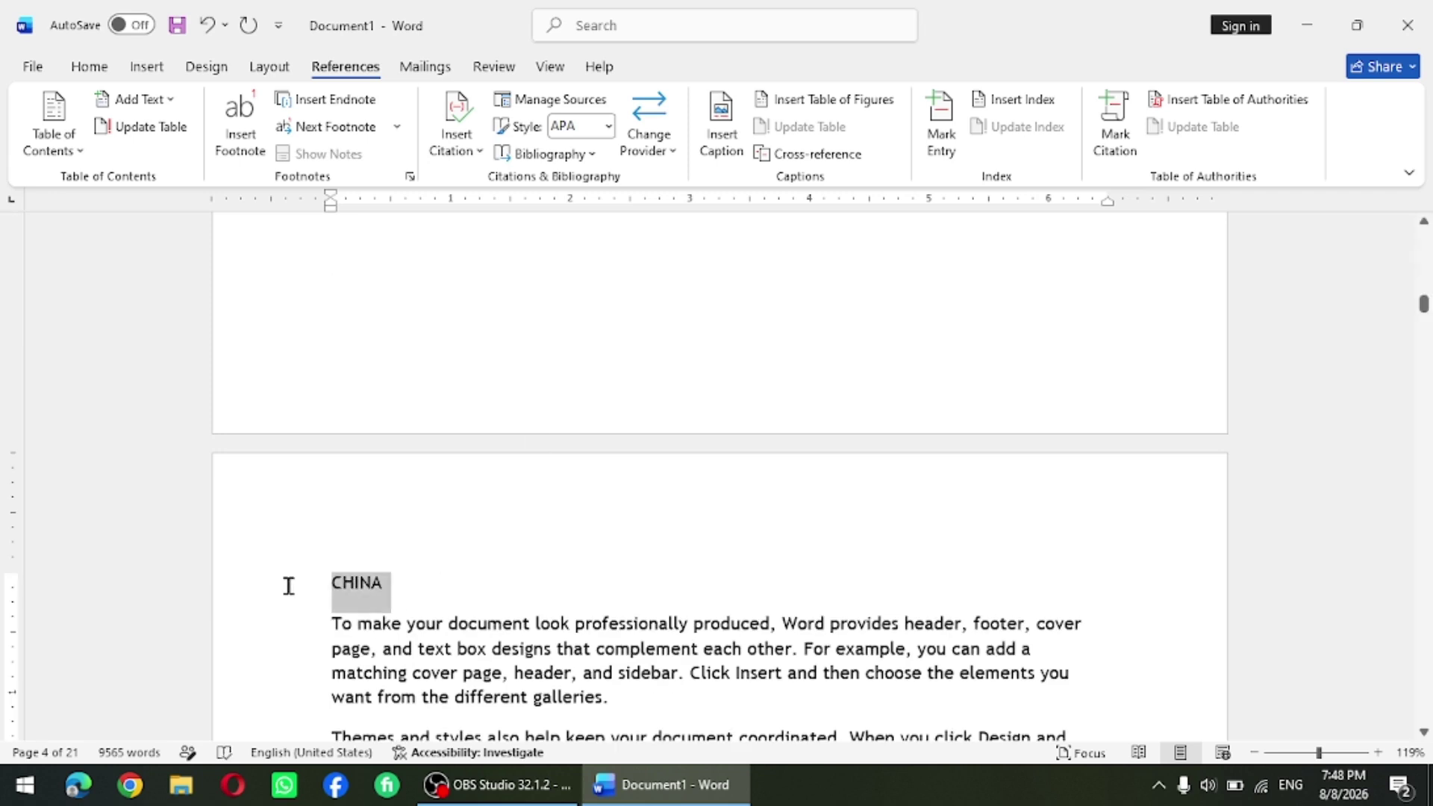
pyautogui.click(134, 98)
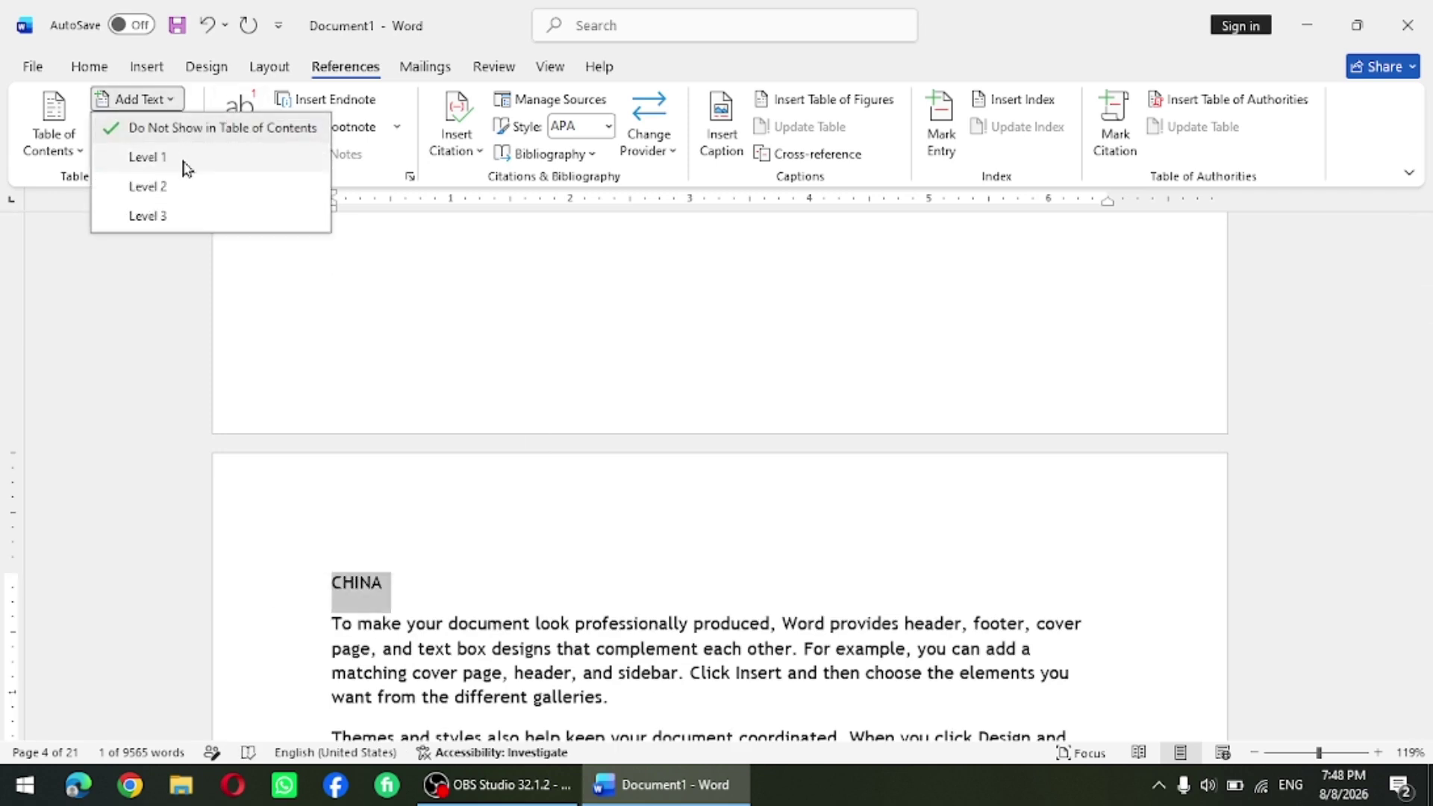
pyautogui.click(147, 157)
# - Add the line ABC directly below the CHINA heading and mark it as a Level 2 table of contents entry
pyautogui.click(425, 588)
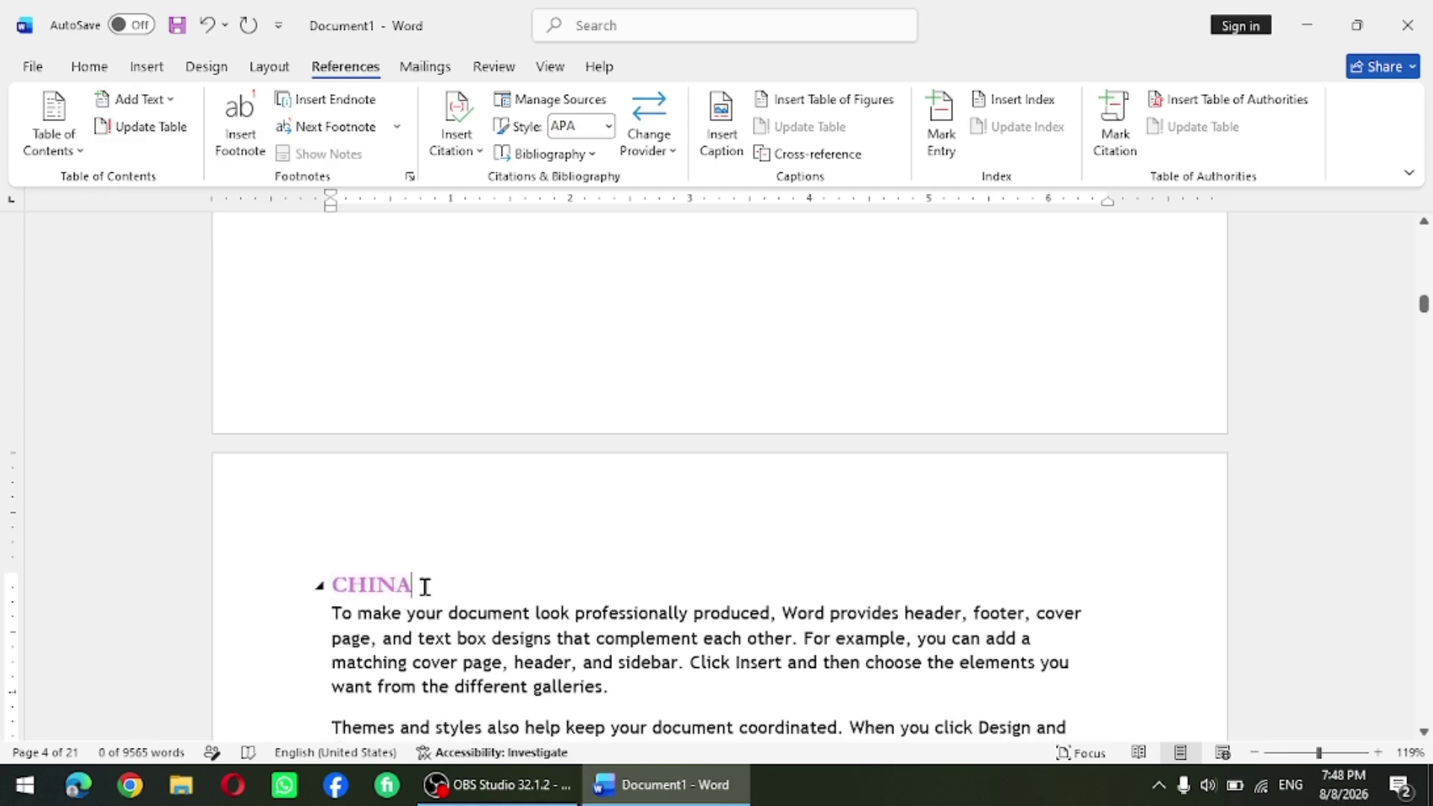
pyautogui.press('Return')
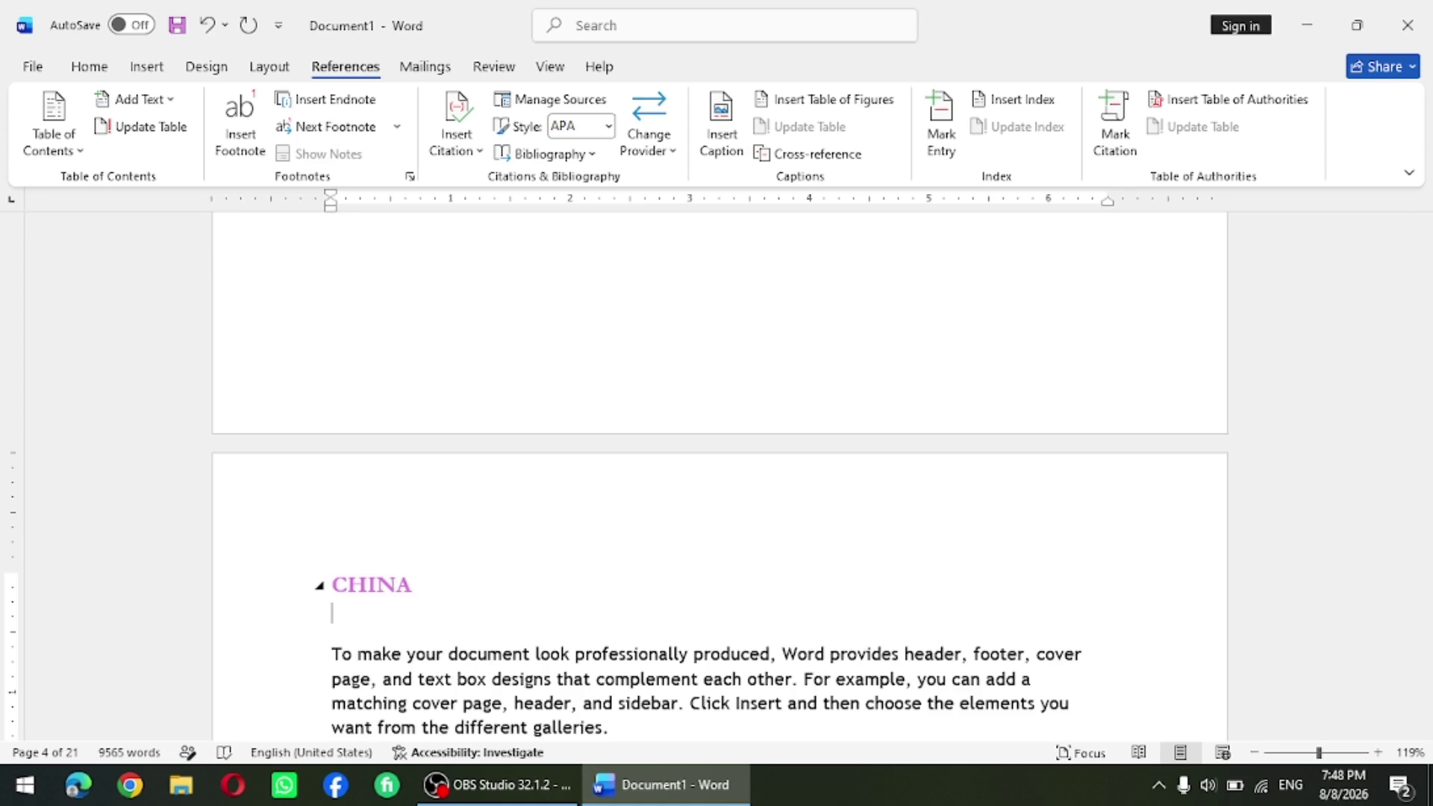
pyautogui.write('ABC')
pyautogui.tripleClick(358, 614)
pyautogui.click(165, 100)
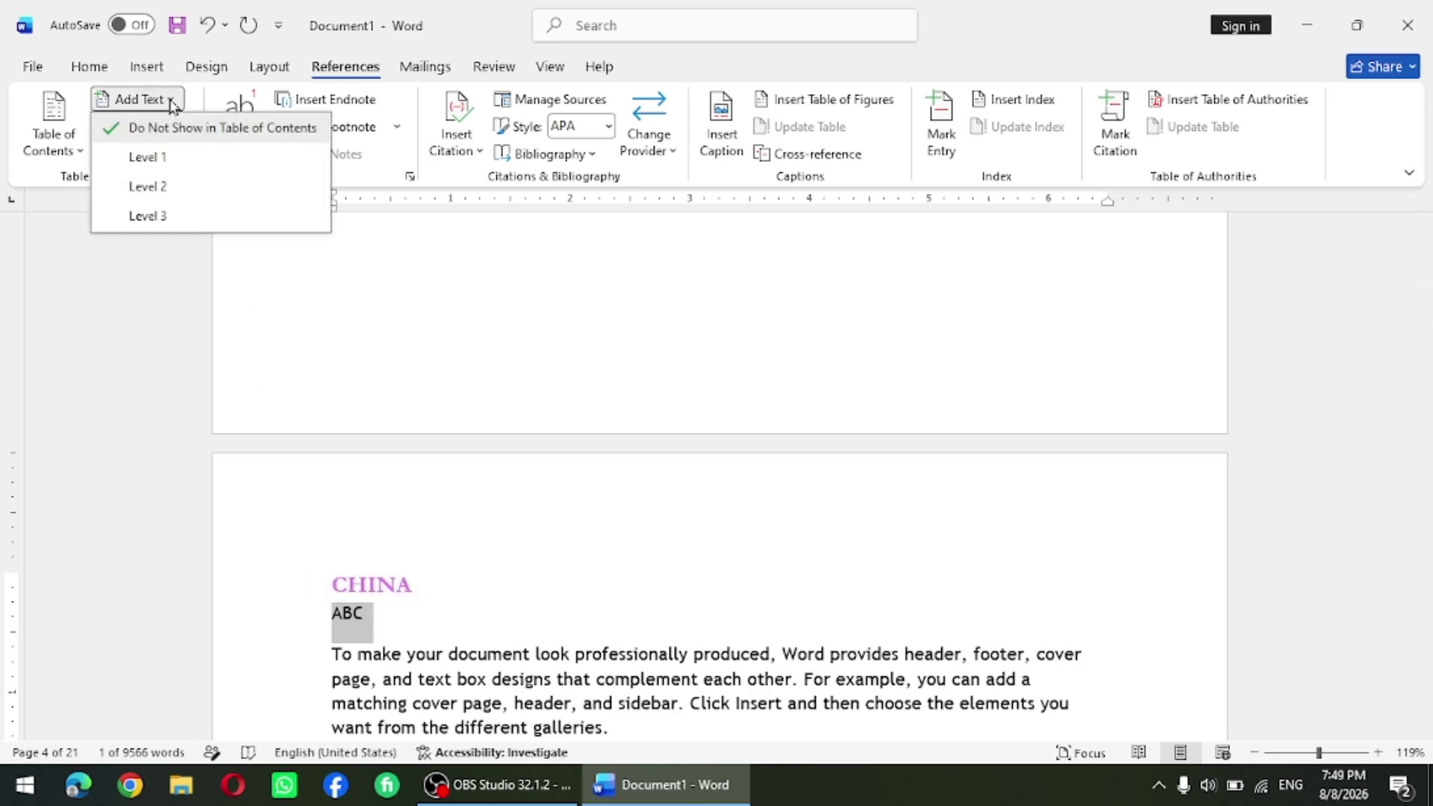
pyautogui.click(179, 193)
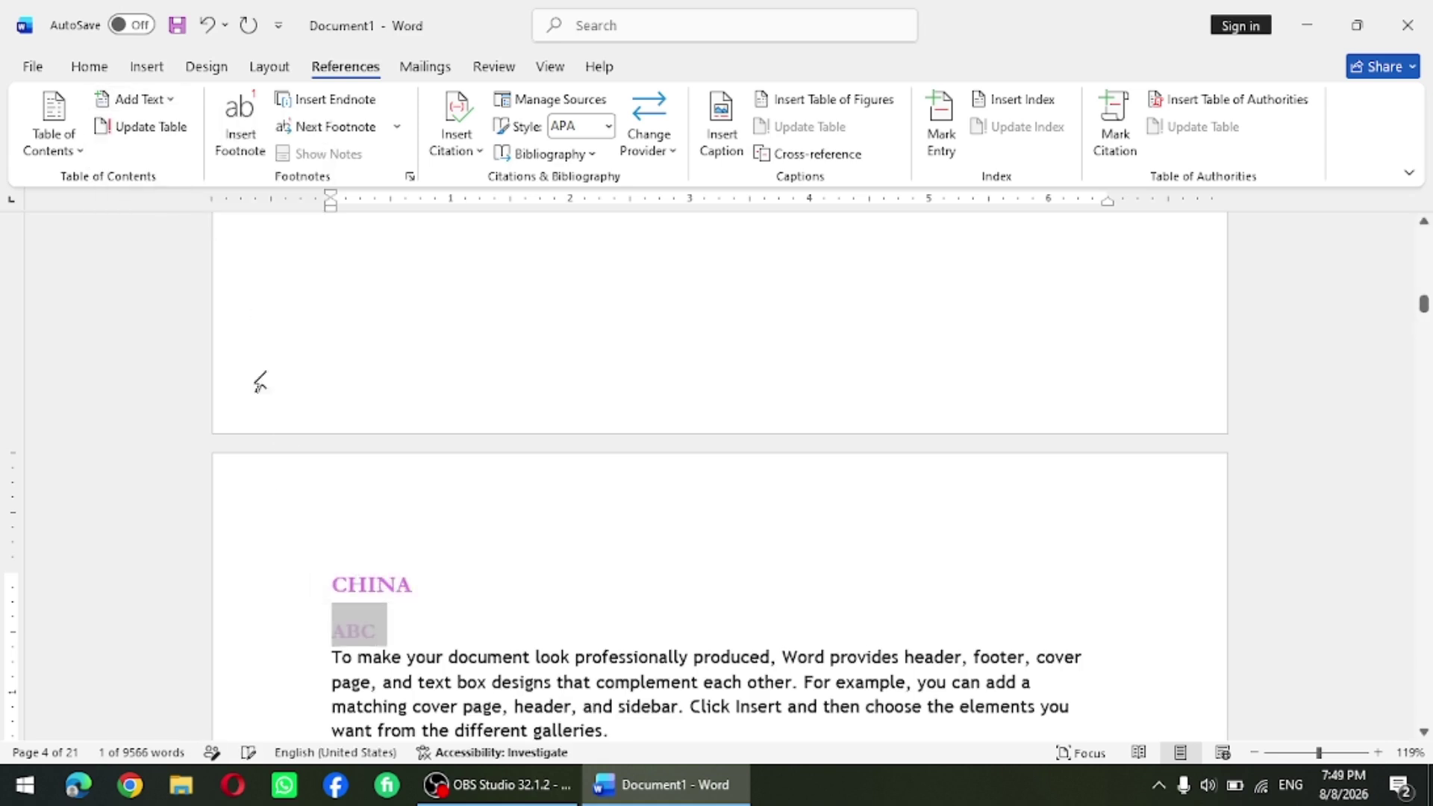
# - Add the line 123 directly below the ABC heading and mark it as a Level 3 table of contents entry
pyautogui.click(386, 626)
pyautogui.press('Return')
pyautogui.write('123')
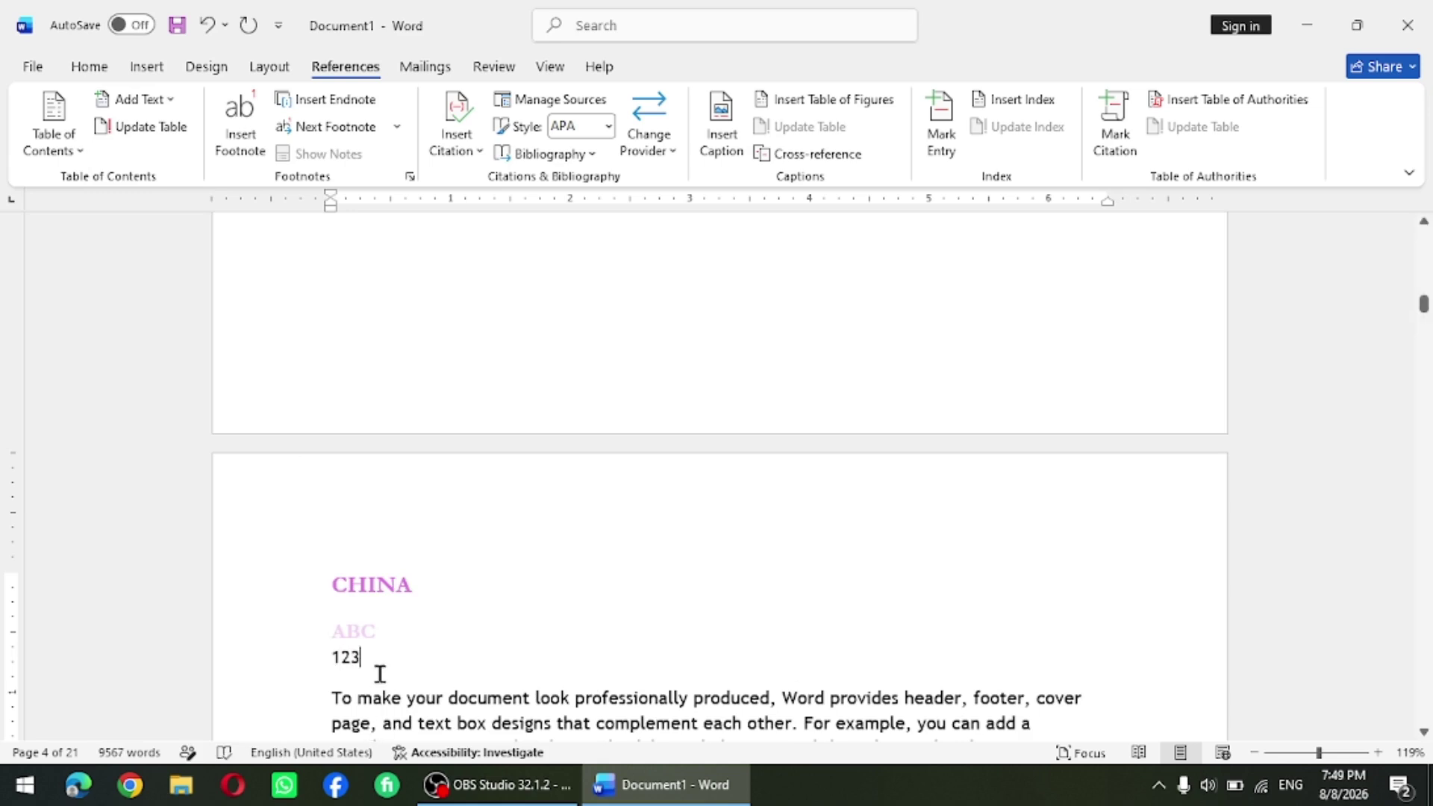
pyautogui.moveTo(377, 673); pyautogui.dragTo(307, 657)
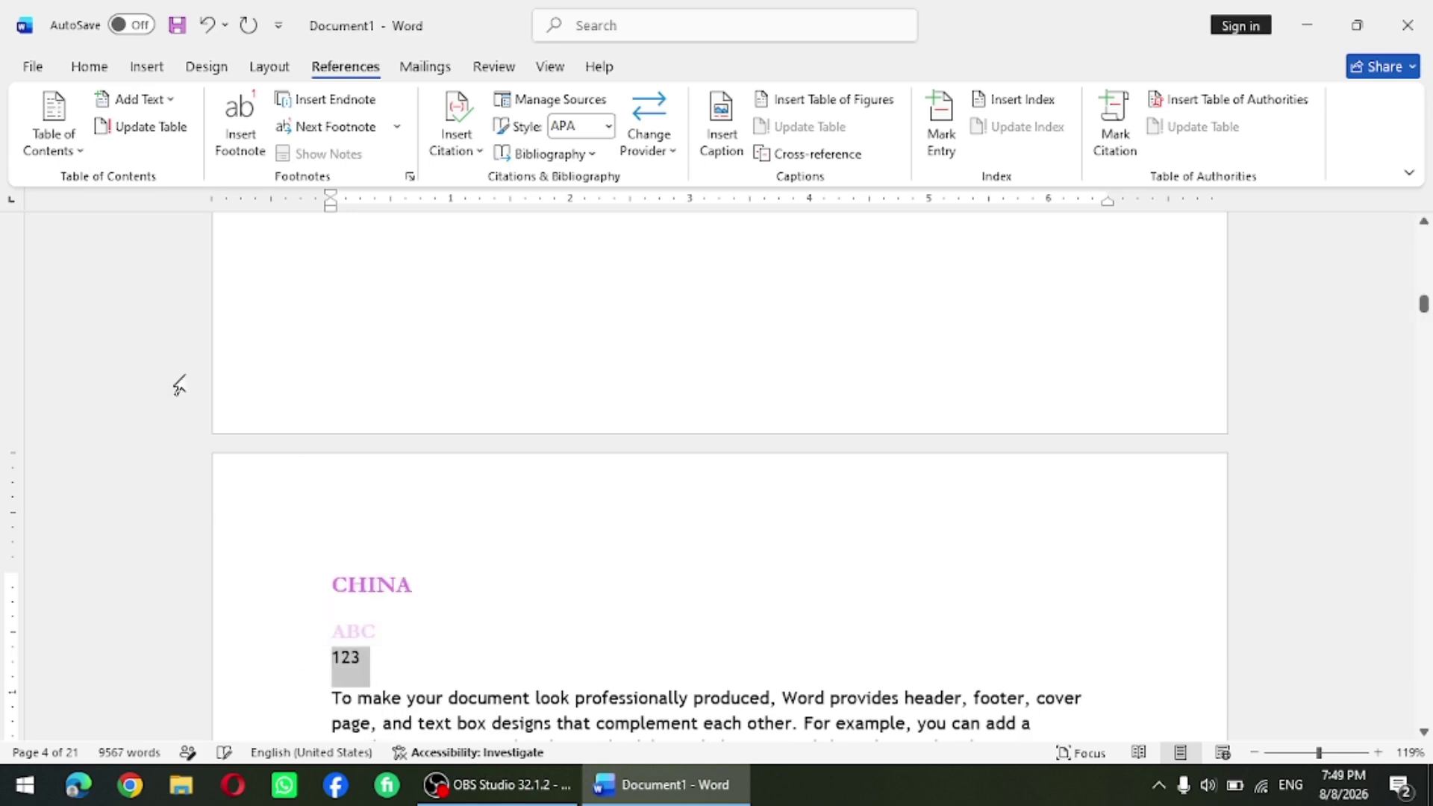
pyautogui.click(147, 100)
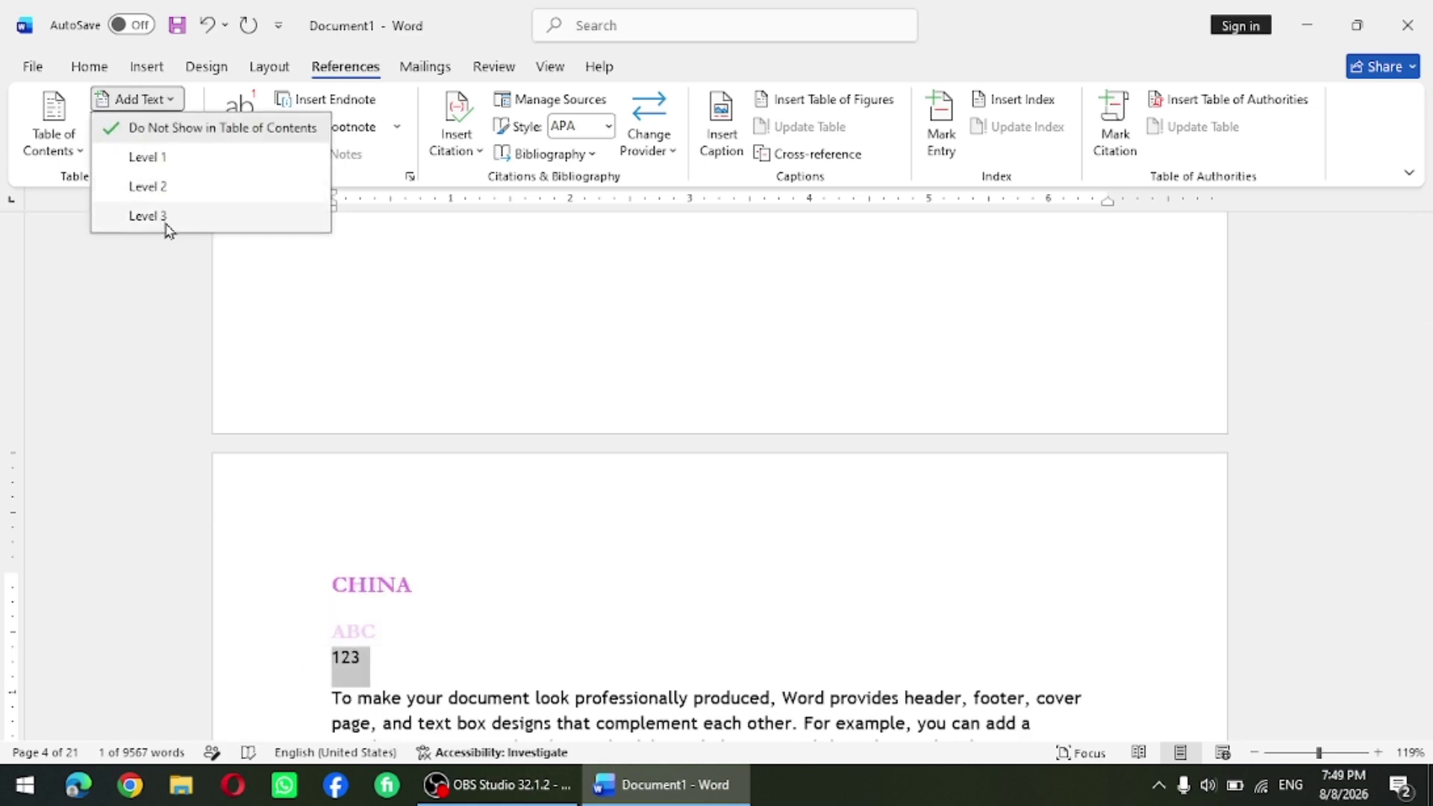
pyautogui.click(153, 216)
pyautogui.click(395, 679)
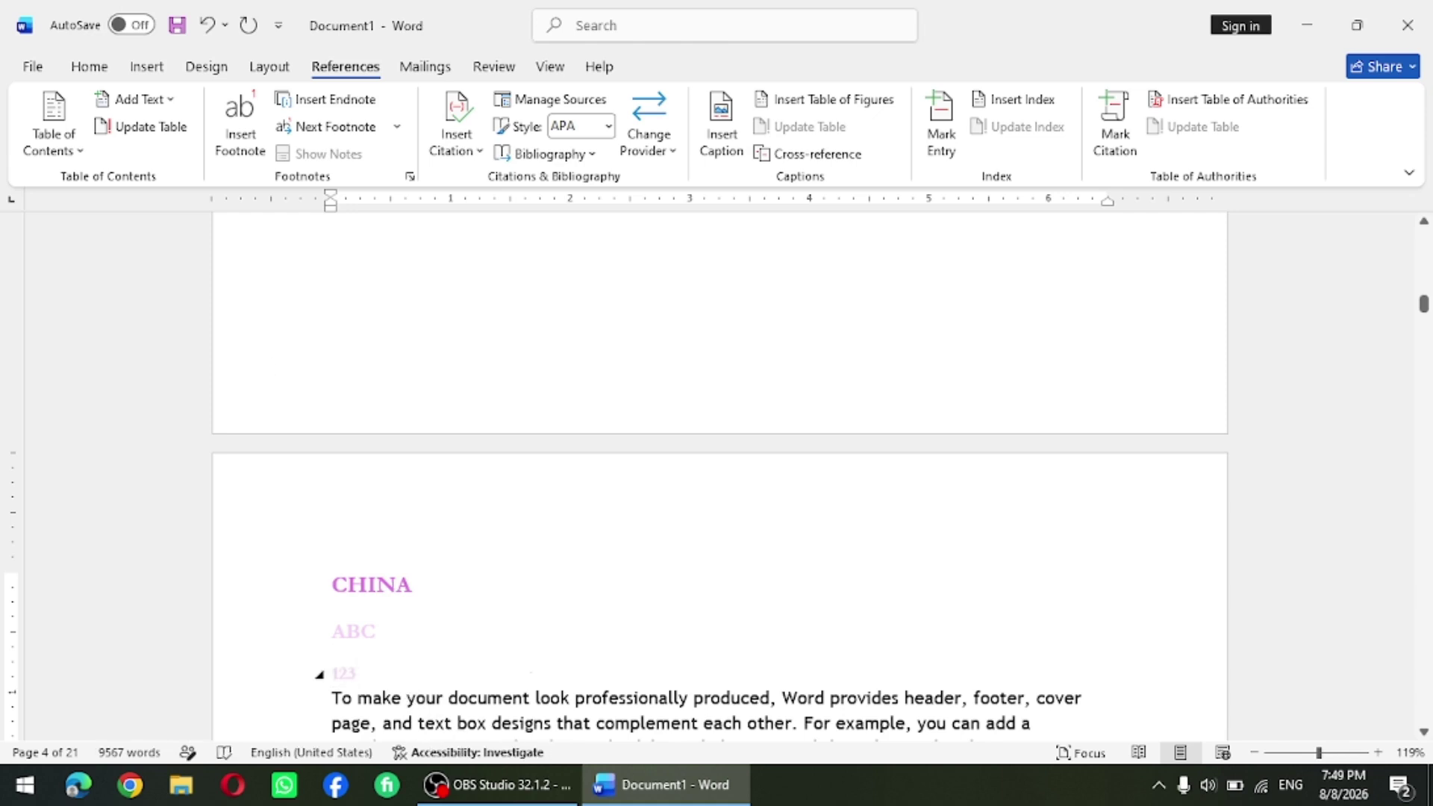
# - Insert the heading line CLASS 3 directly above the CHINA heading on the fourth page
pyautogui.scroll(2, 469, 615)
pyautogui.scroll(-3, 469, 615)
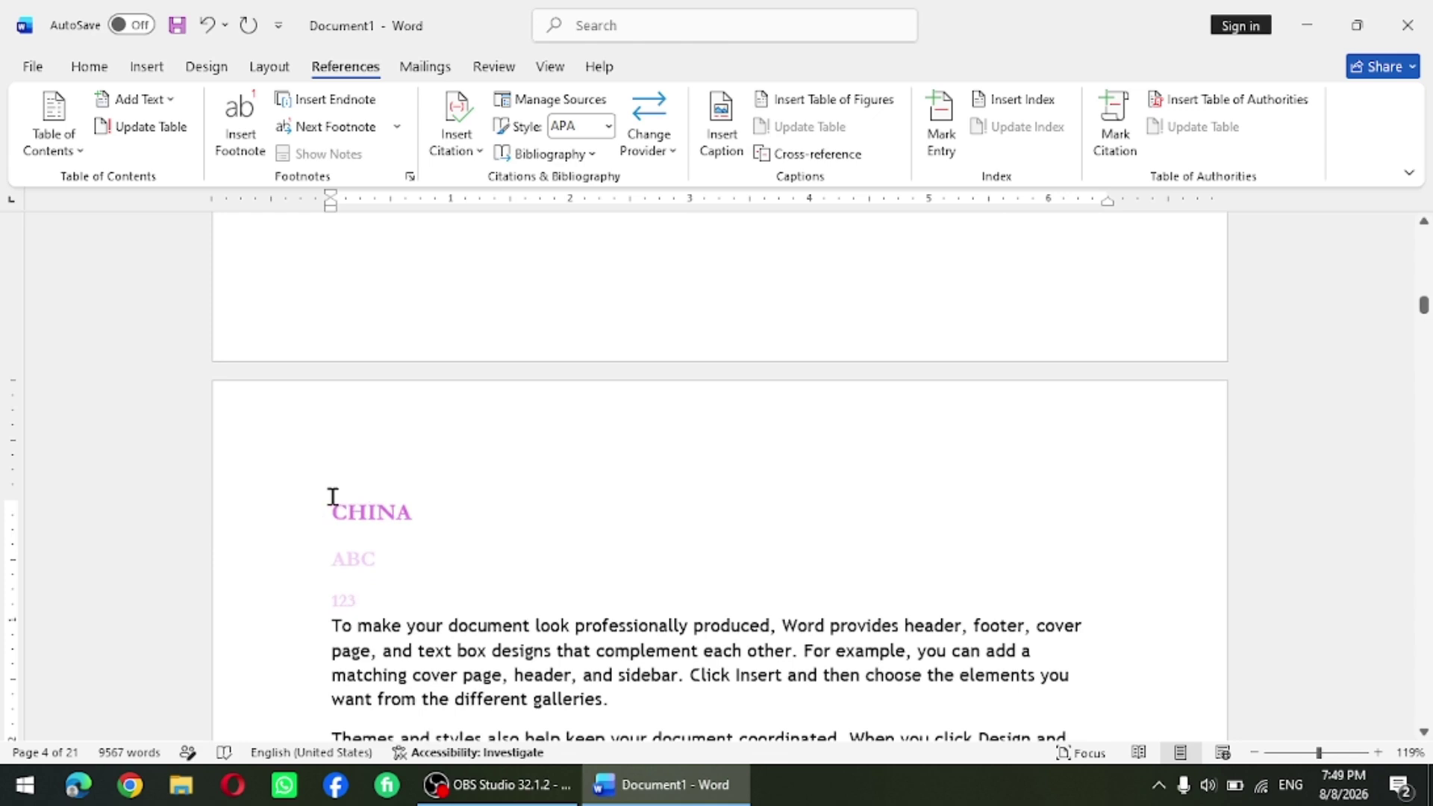
pyautogui.click(333, 504)
pyautogui.write('CLASS ')
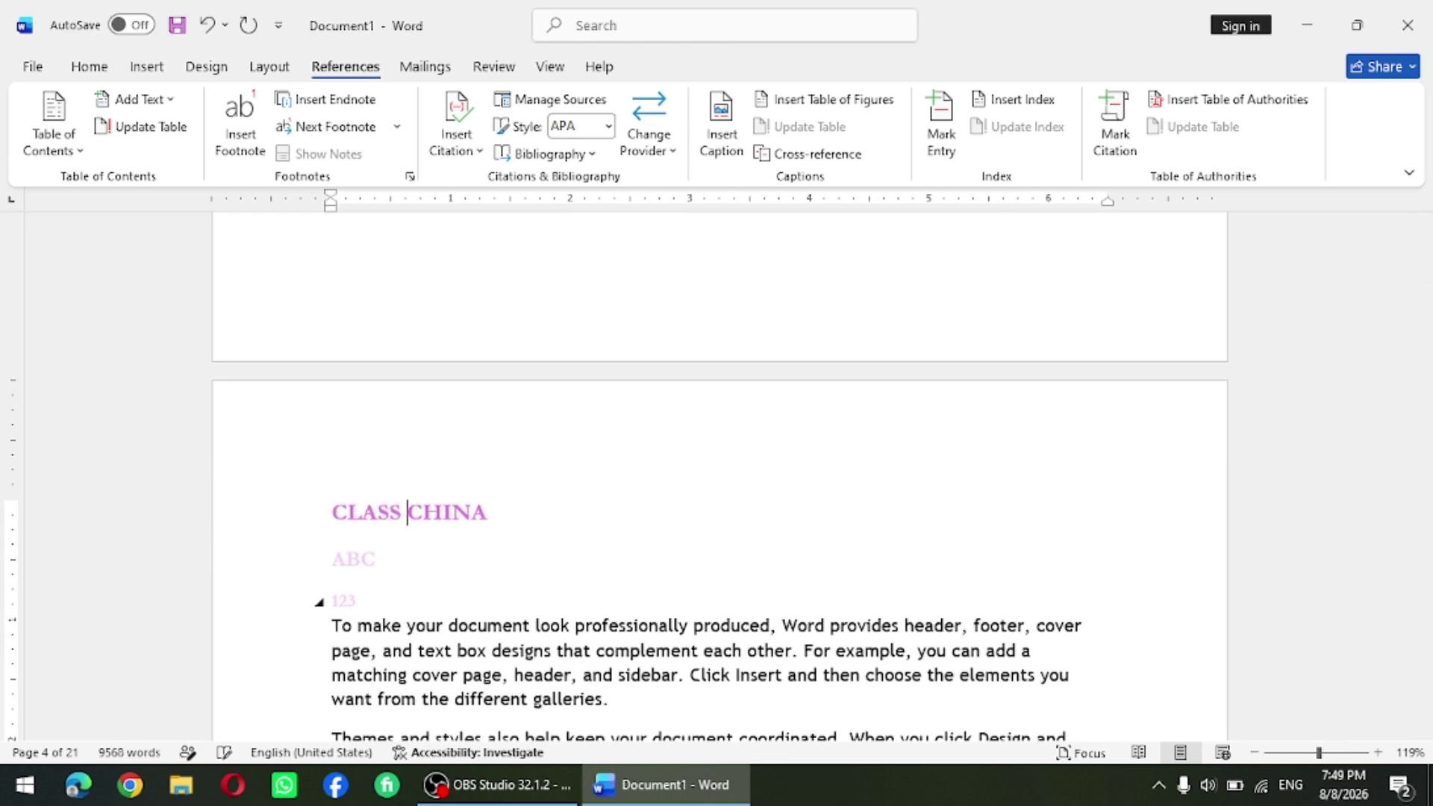
pyautogui.write('3')
pyautogui.press('Return')
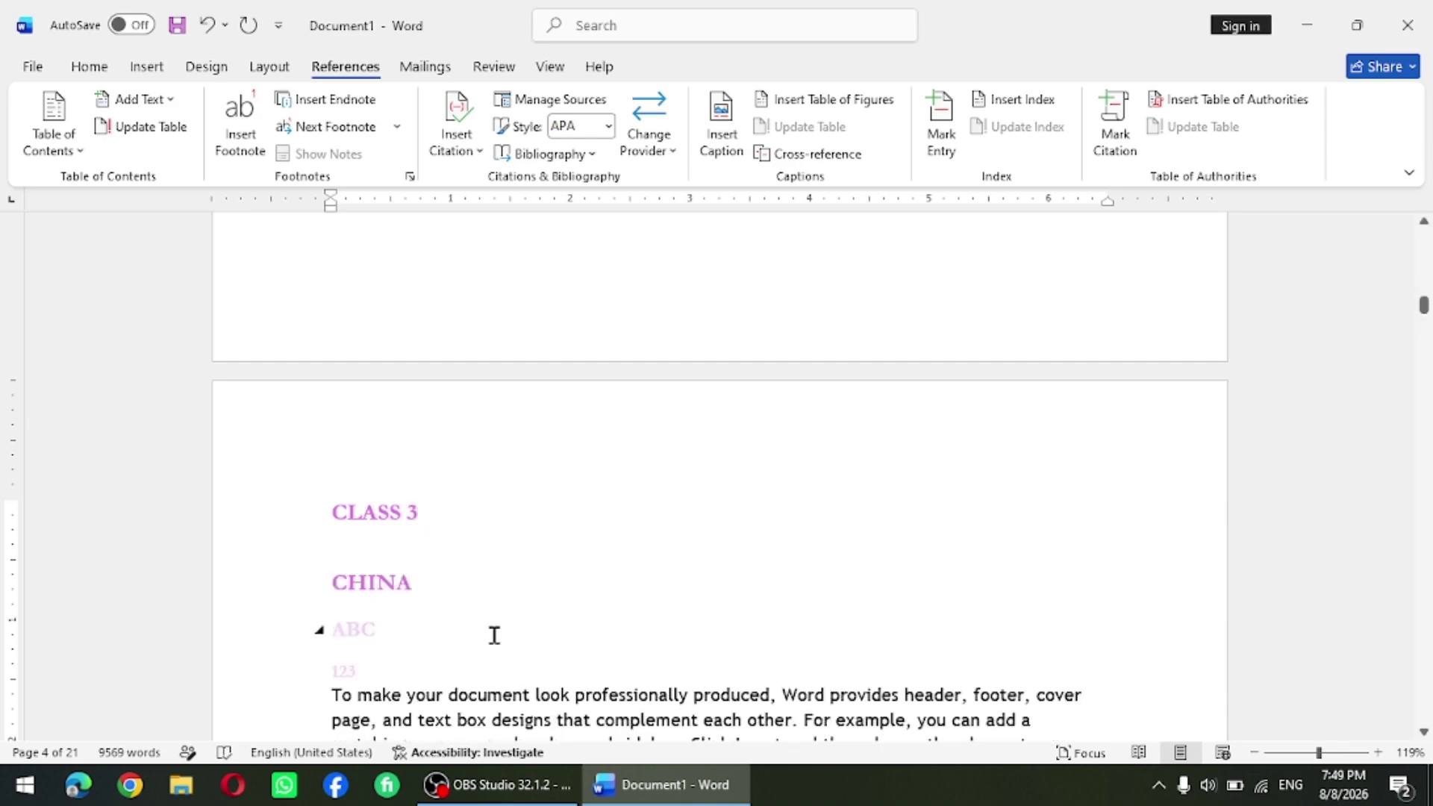
# - Insert the heading line CLASS 2 directly above the INDIA heading on the third page
pyautogui.scroll(-12, 492, 634)
pyautogui.scroll(-1, 494, 635)
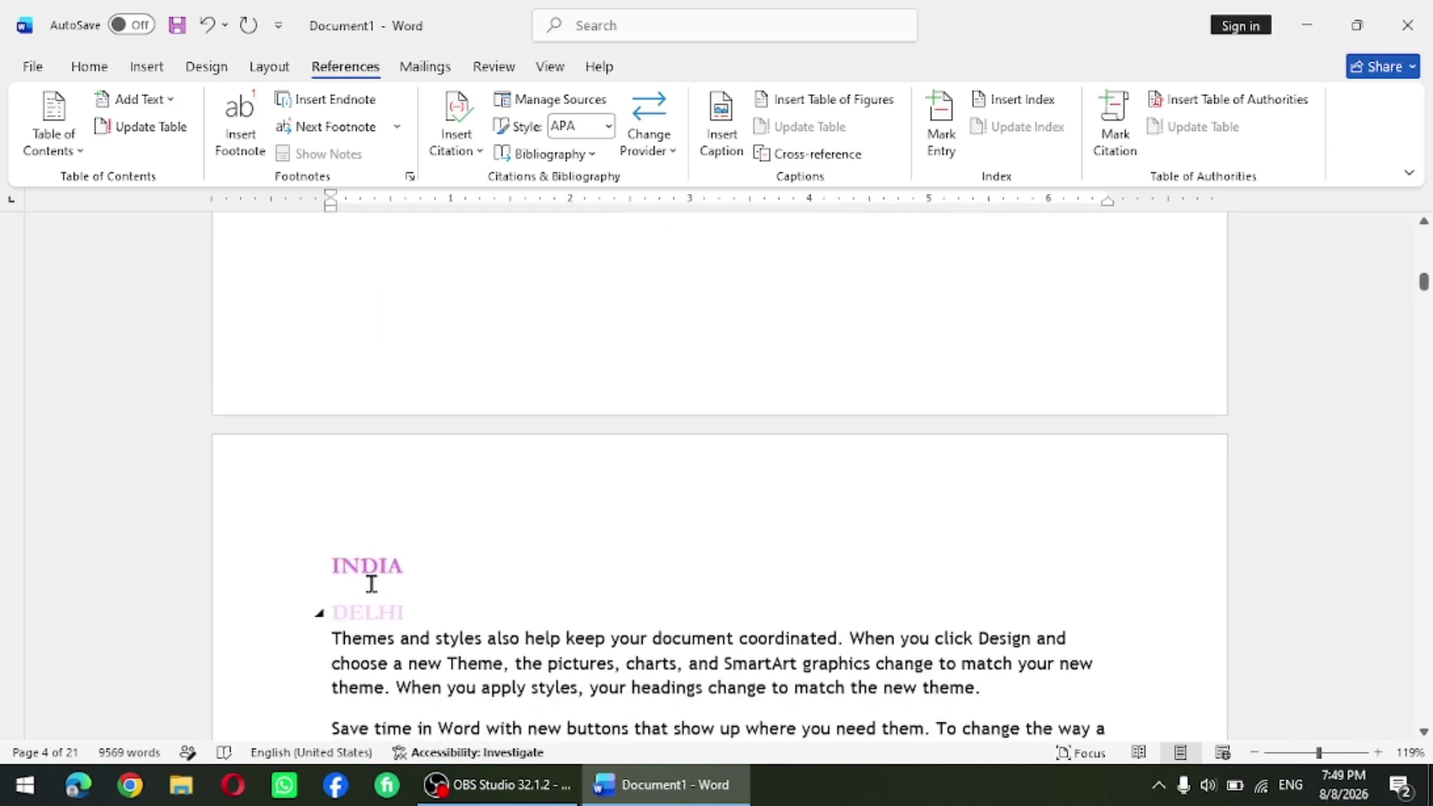
pyautogui.click(329, 565)
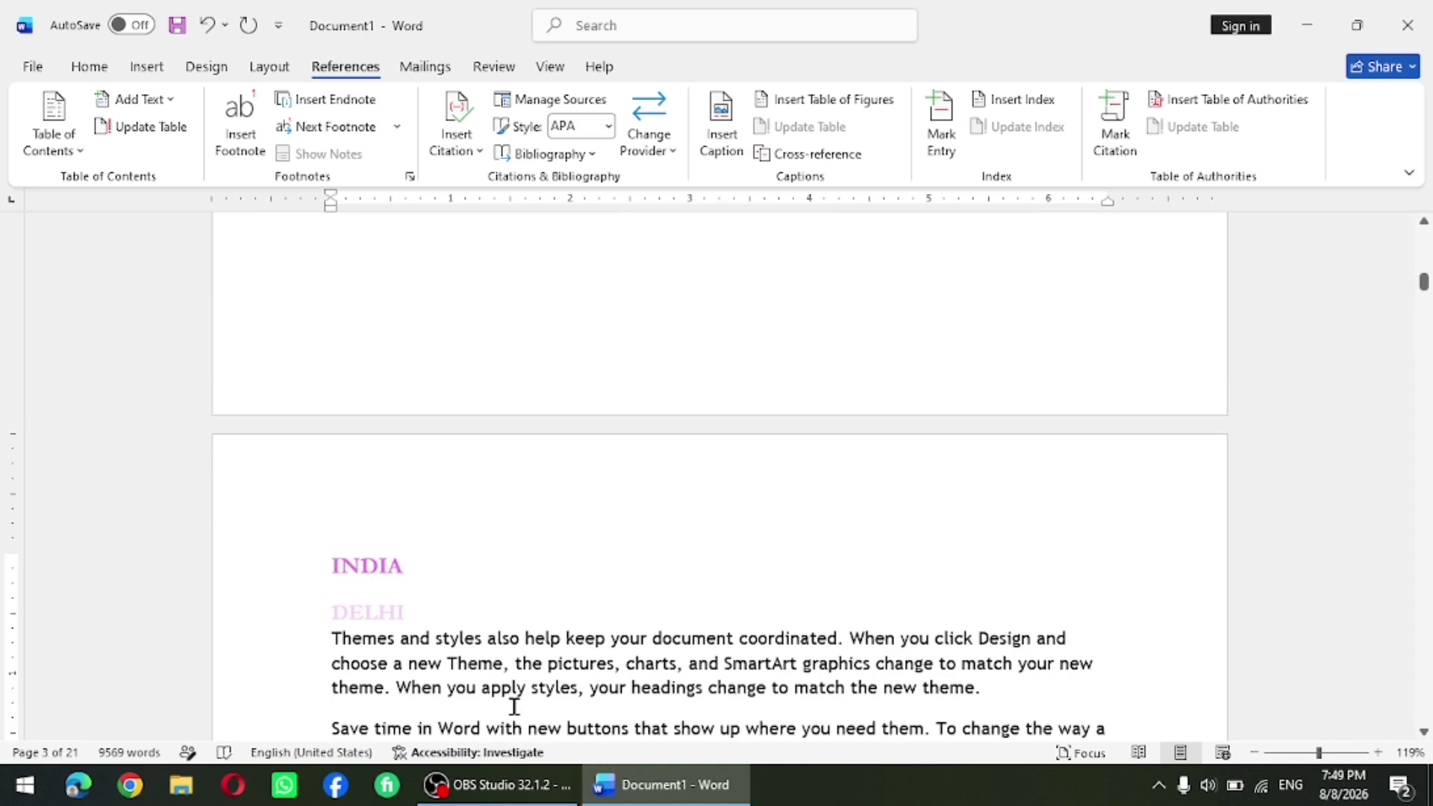
pyautogui.write('CLASS 2')
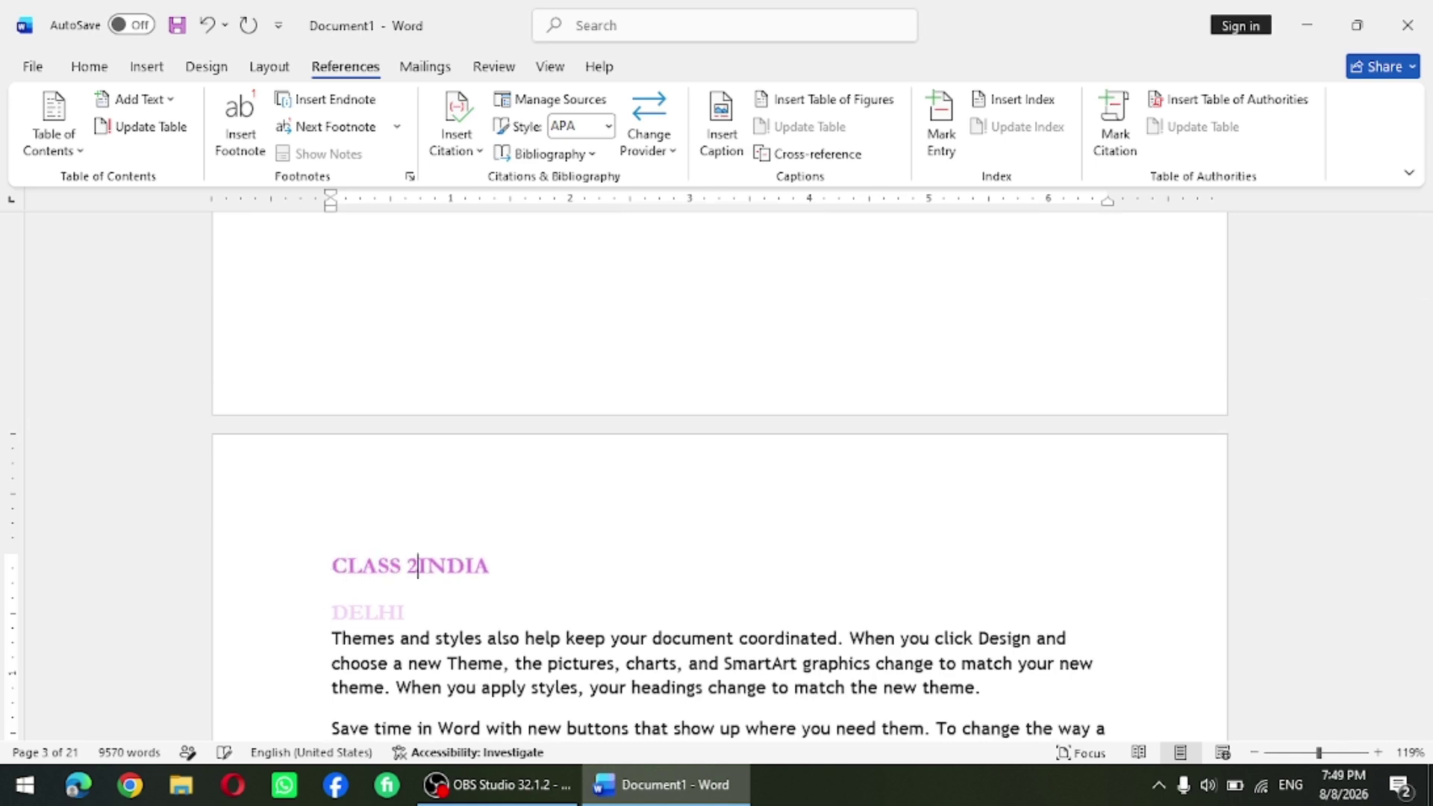
pyautogui.press('Return')
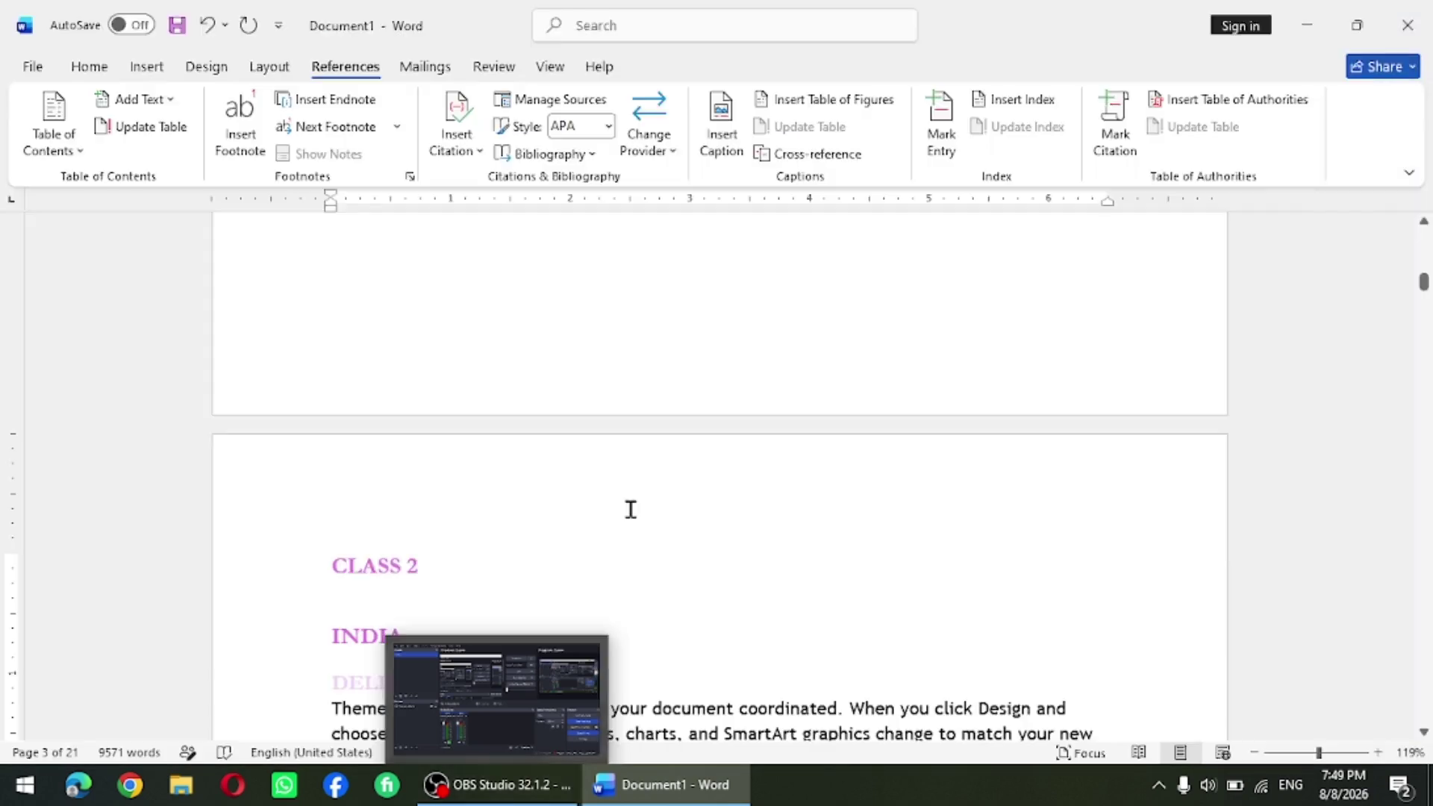
# - Insert the heading line CLASS 1 directly above the PAKISTAN heading on the second page
pyautogui.scroll(10, 630, 510)
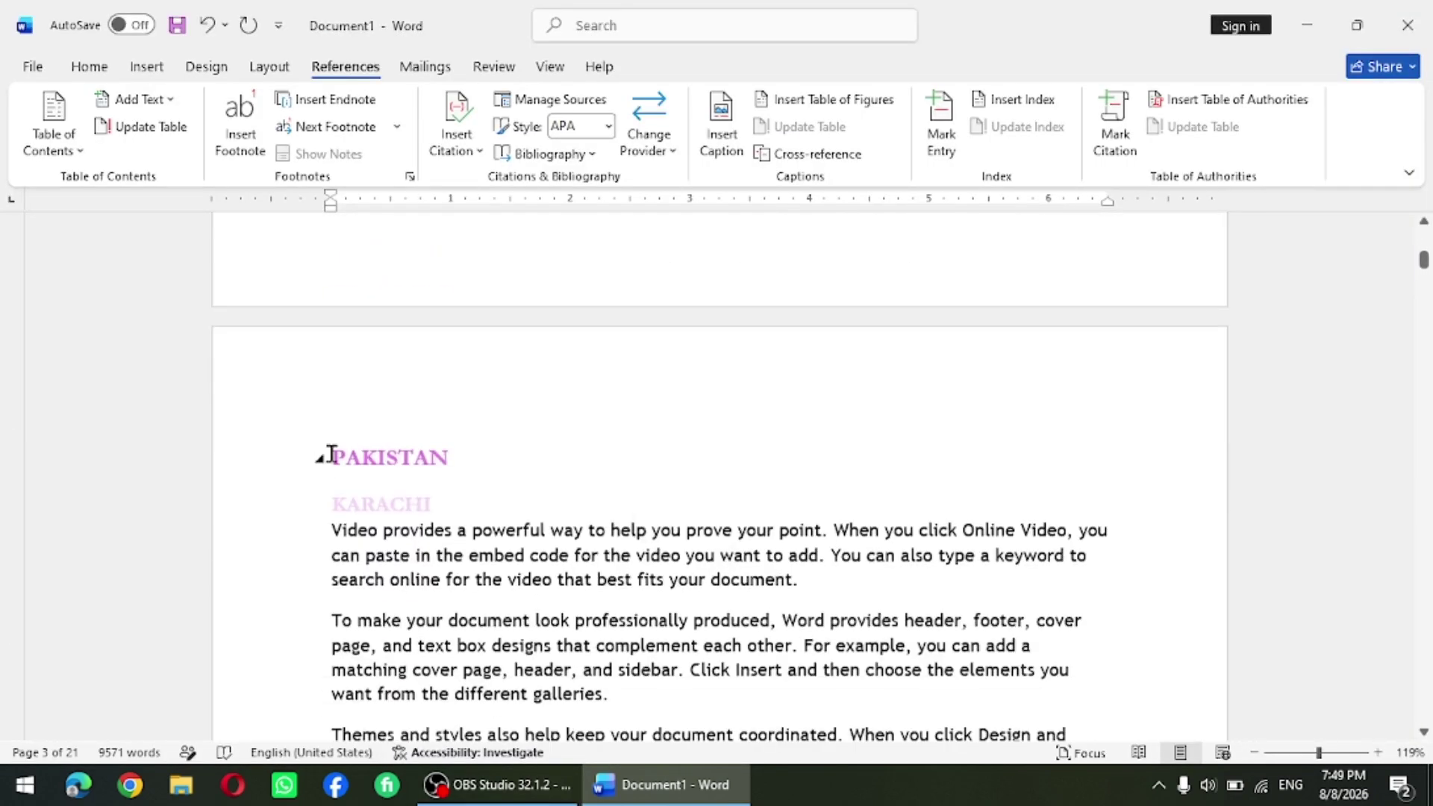
pyautogui.click(332, 453)
pyautogui.write('CLASS')
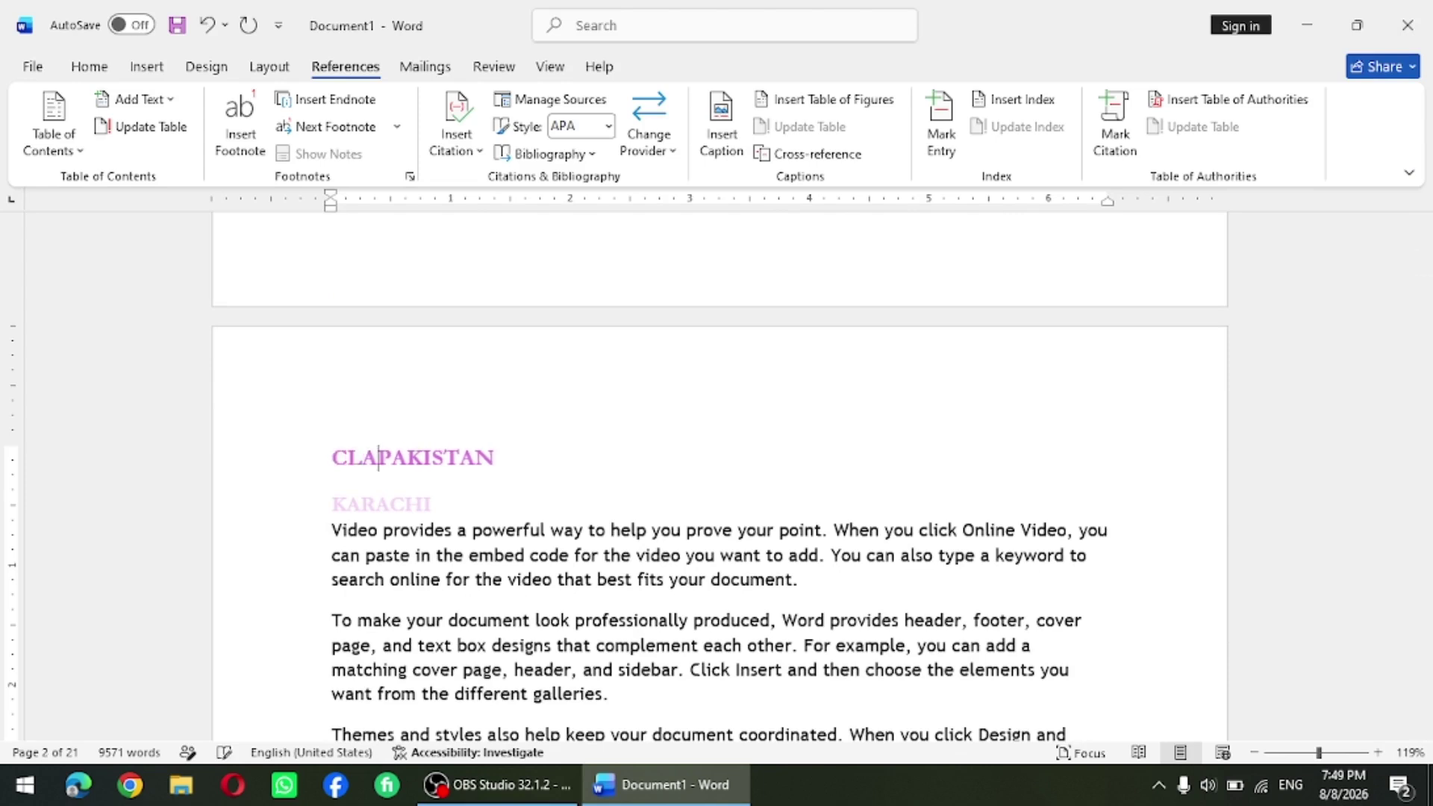
pyautogui.write(' 1')
pyautogui.press('Return')
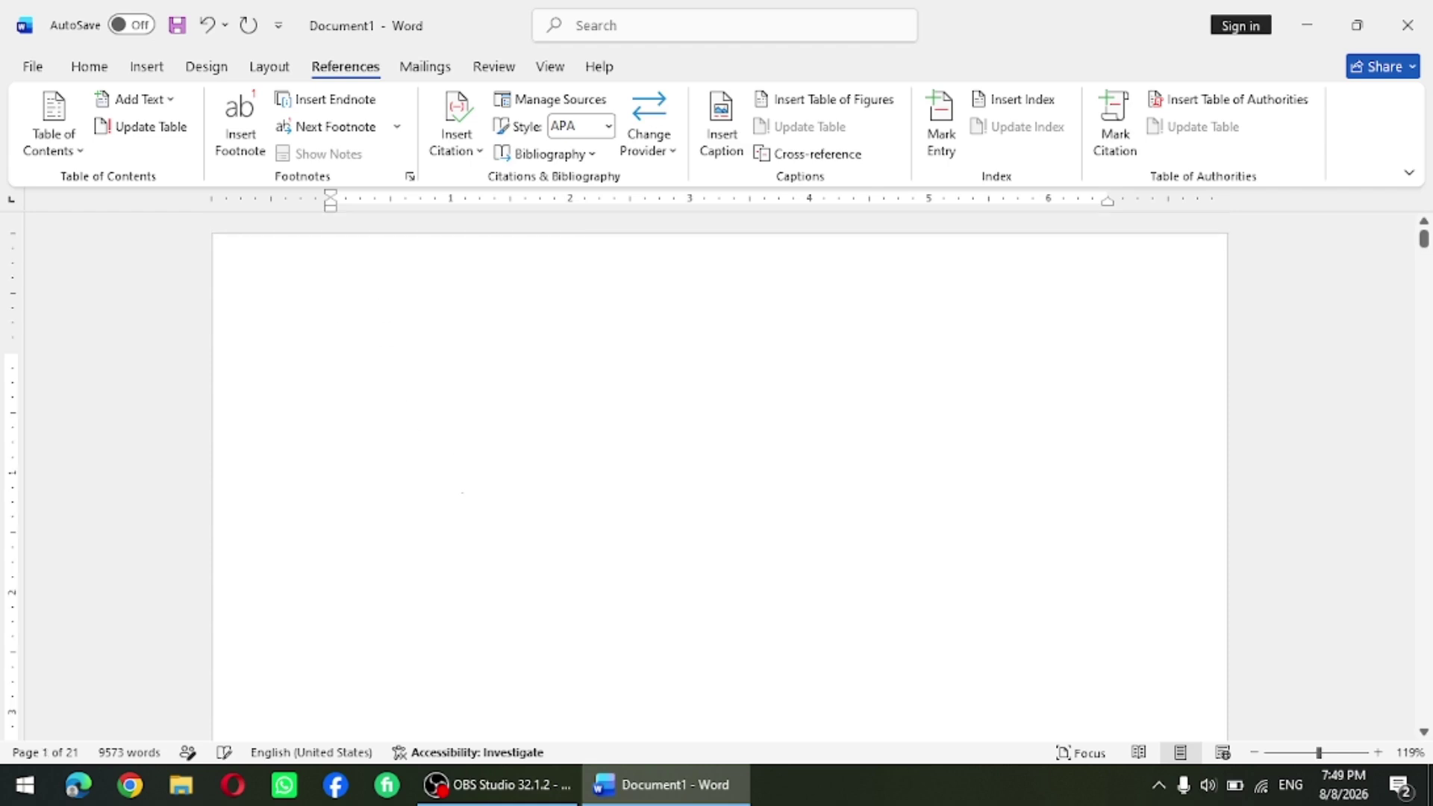
# - Insert an Automatic Table 1 table of contents on the blank first page and review its entries
pyautogui.click(73, 143)
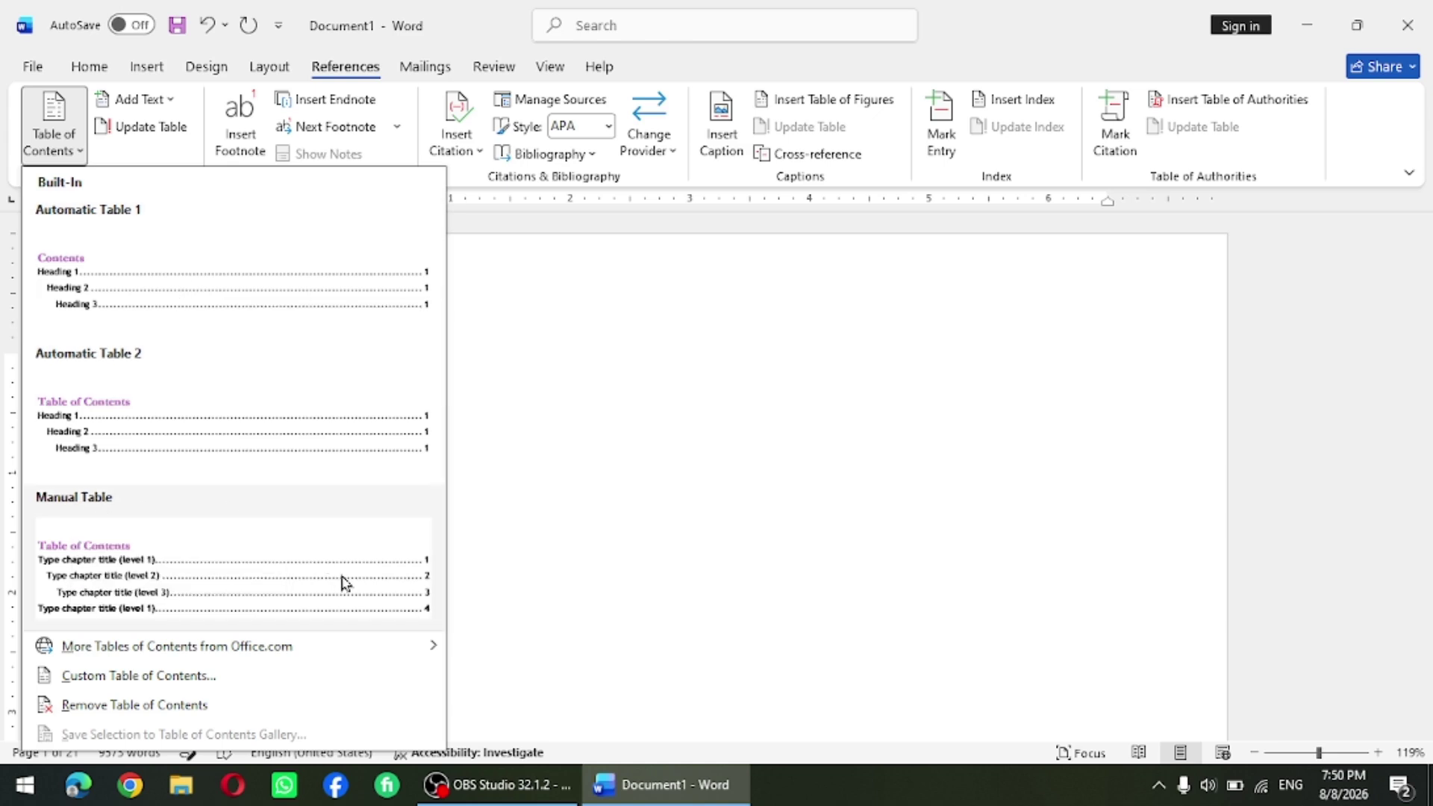
pyautogui.click(252, 295)
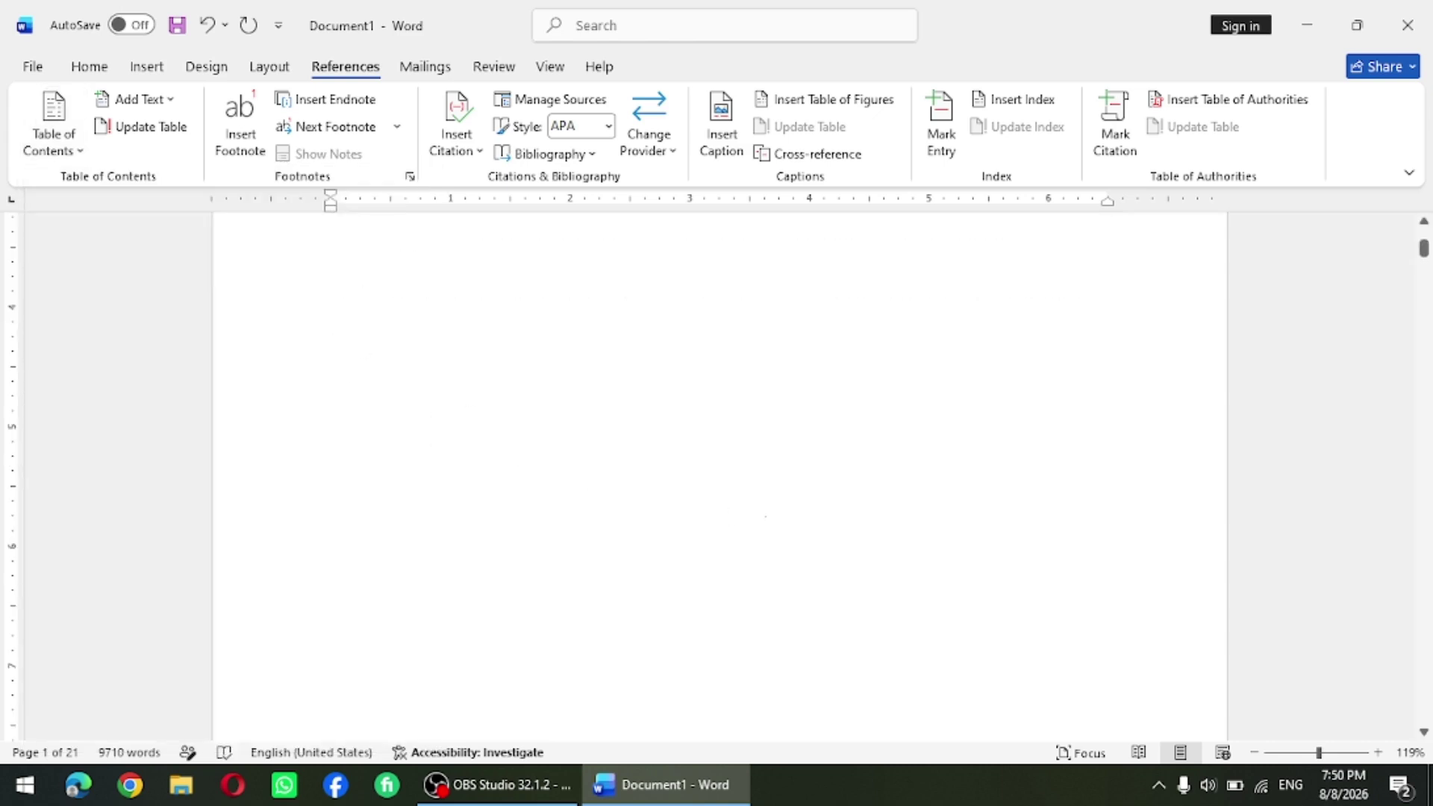
pyautogui.scroll(5, 832, 479)
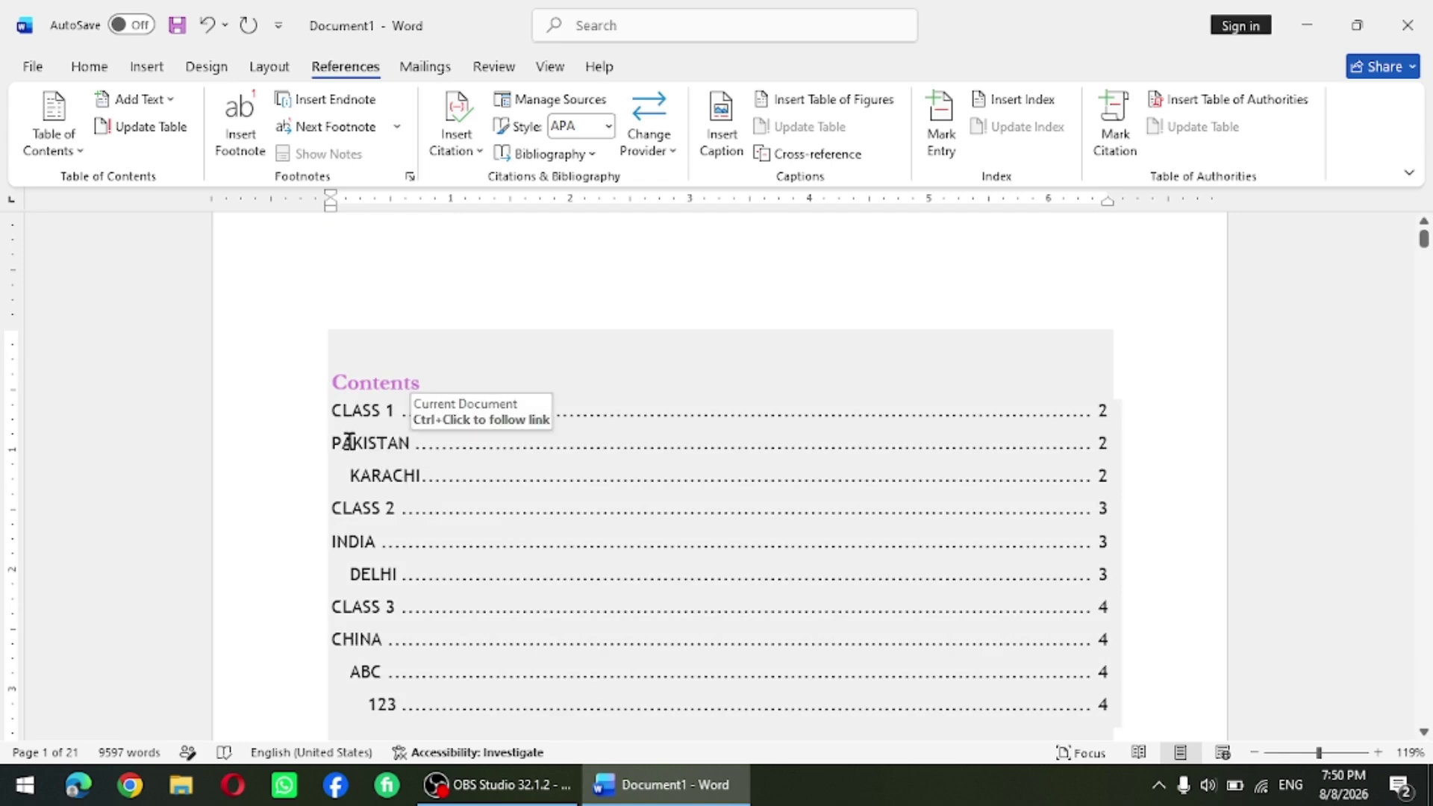
pyautogui.scroll(-3, 553, 326)
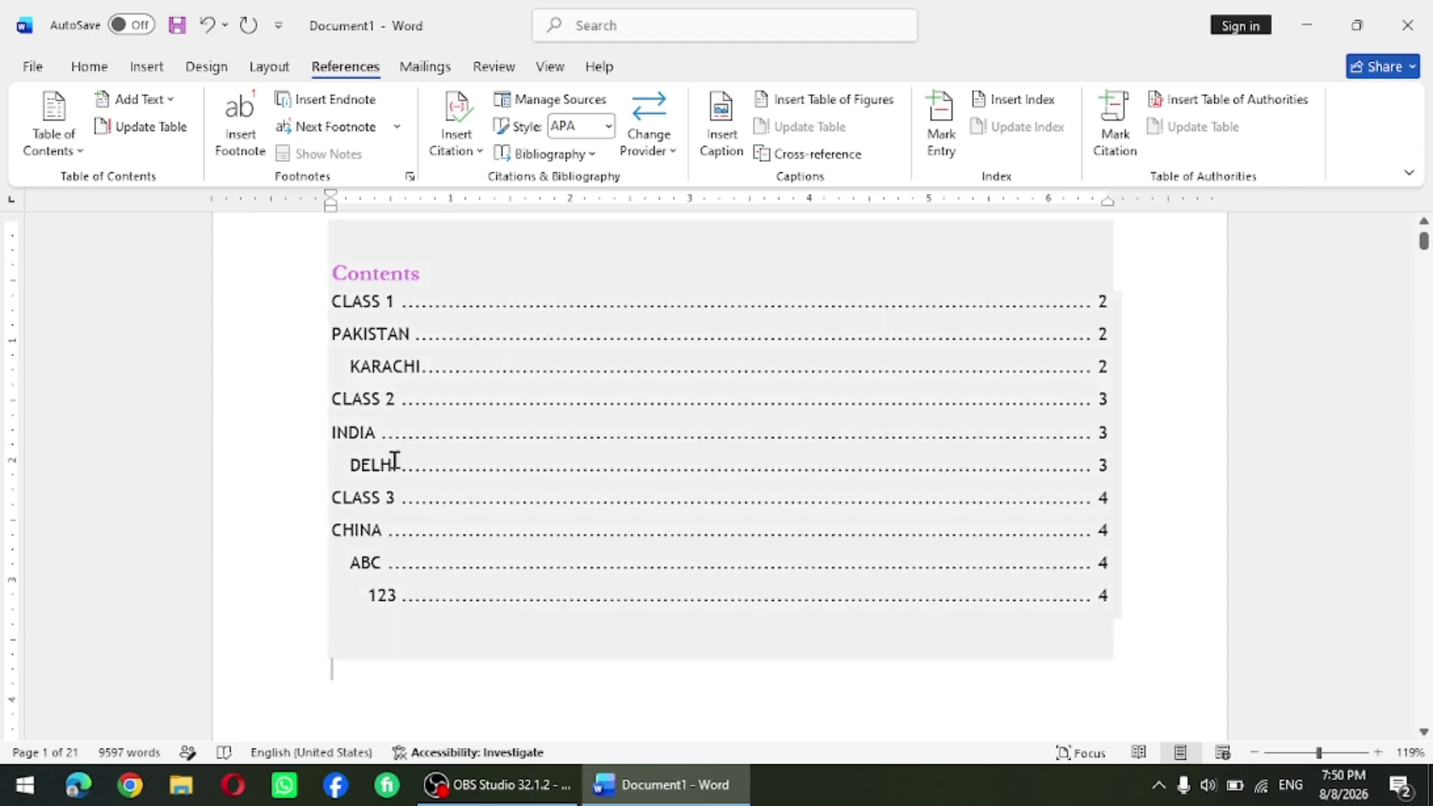
# - Review the table of contents entries and follow the PAKISTAN entry's link to its heading on the second page
pyautogui.scroll(-3, 384, 486)
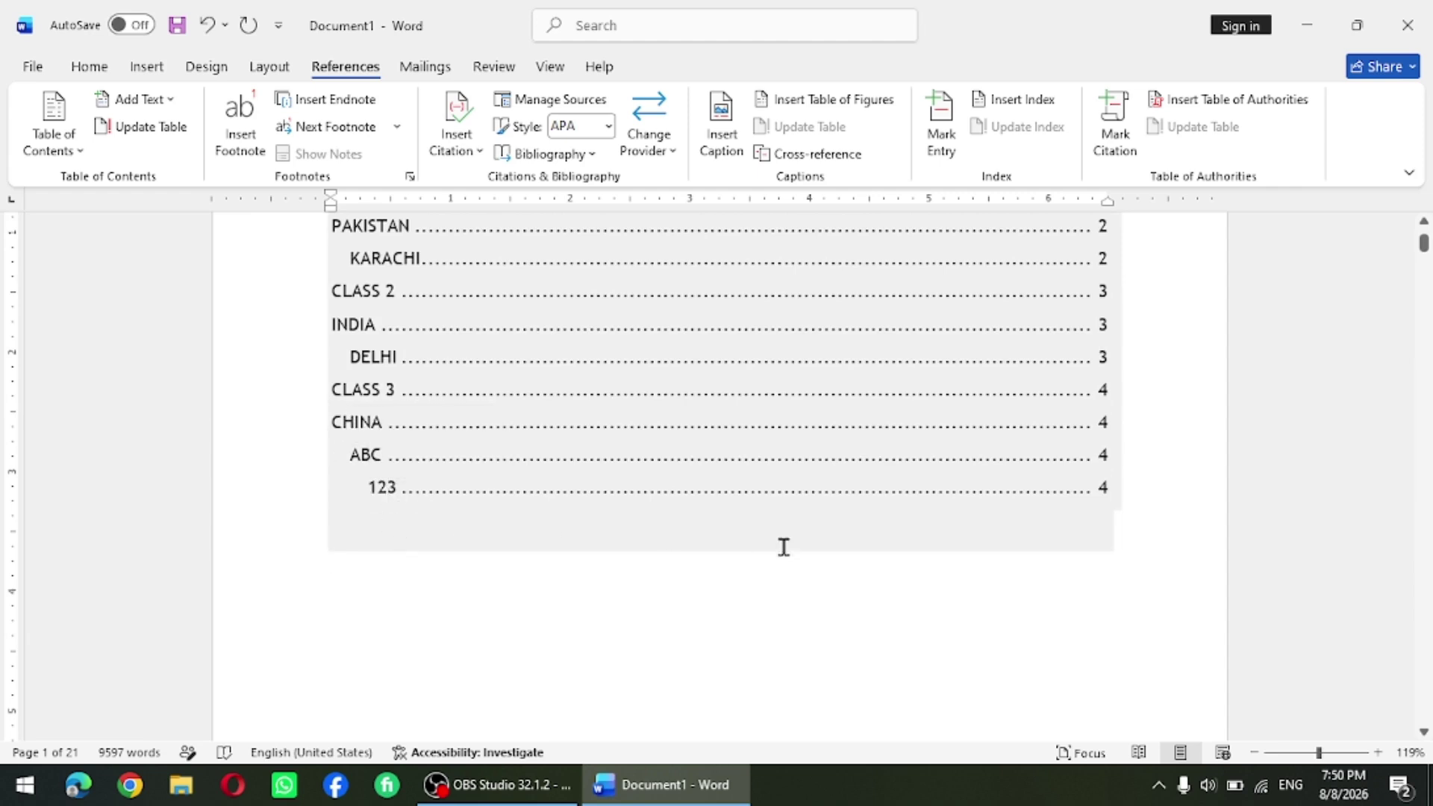
pyautogui.scroll(5, 783, 547)
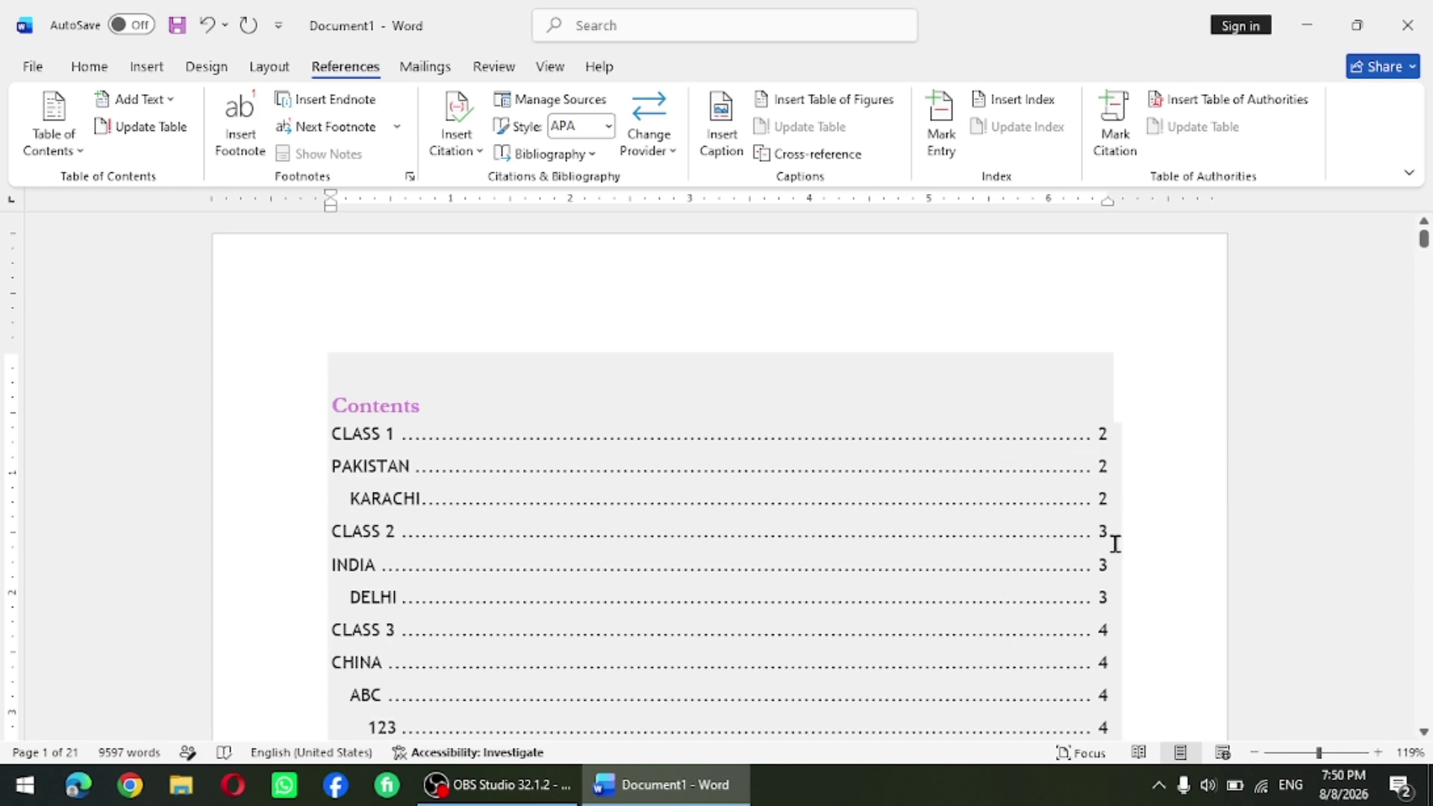
pyautogui.scroll(-3, 1115, 543)
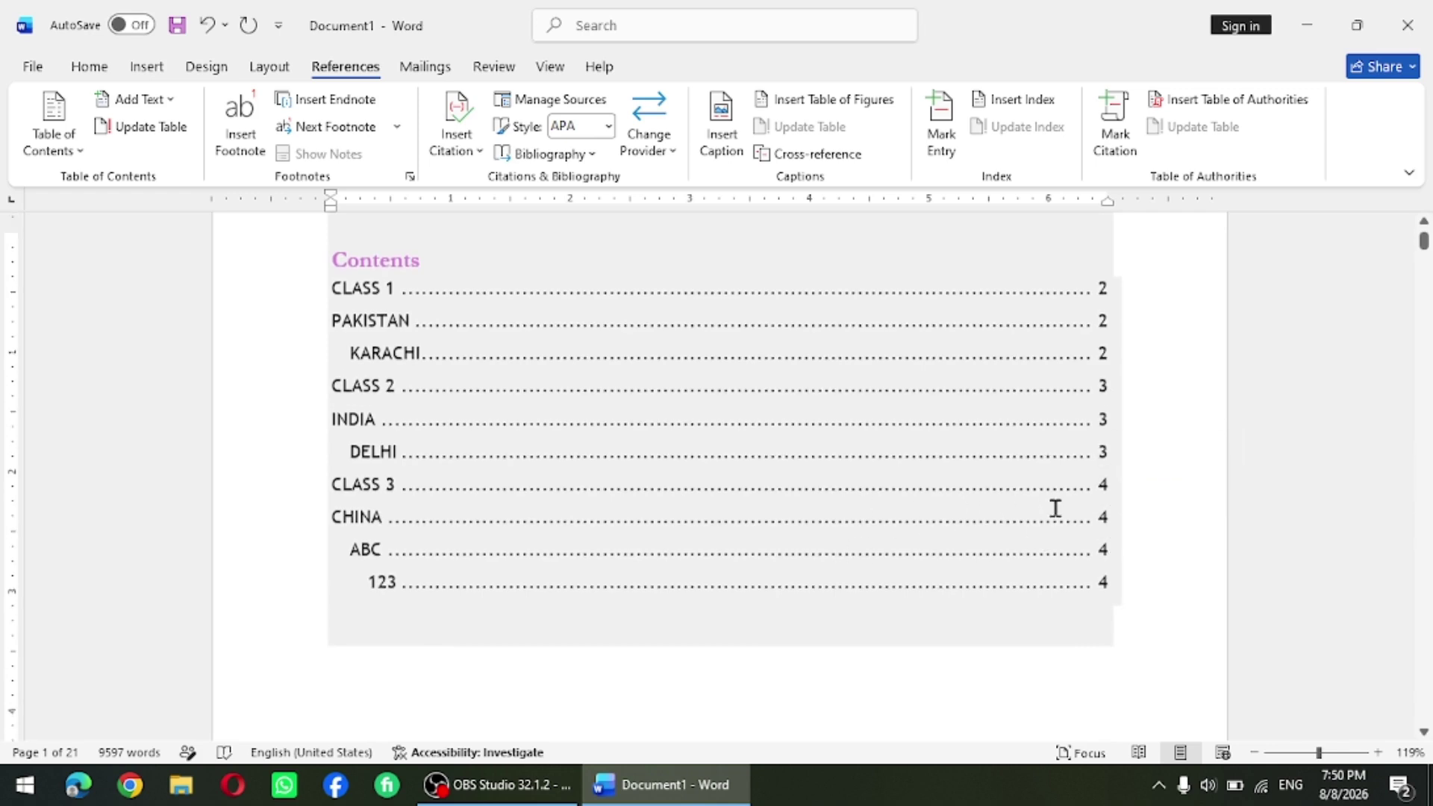
pyautogui.scroll(1, 1056, 508)
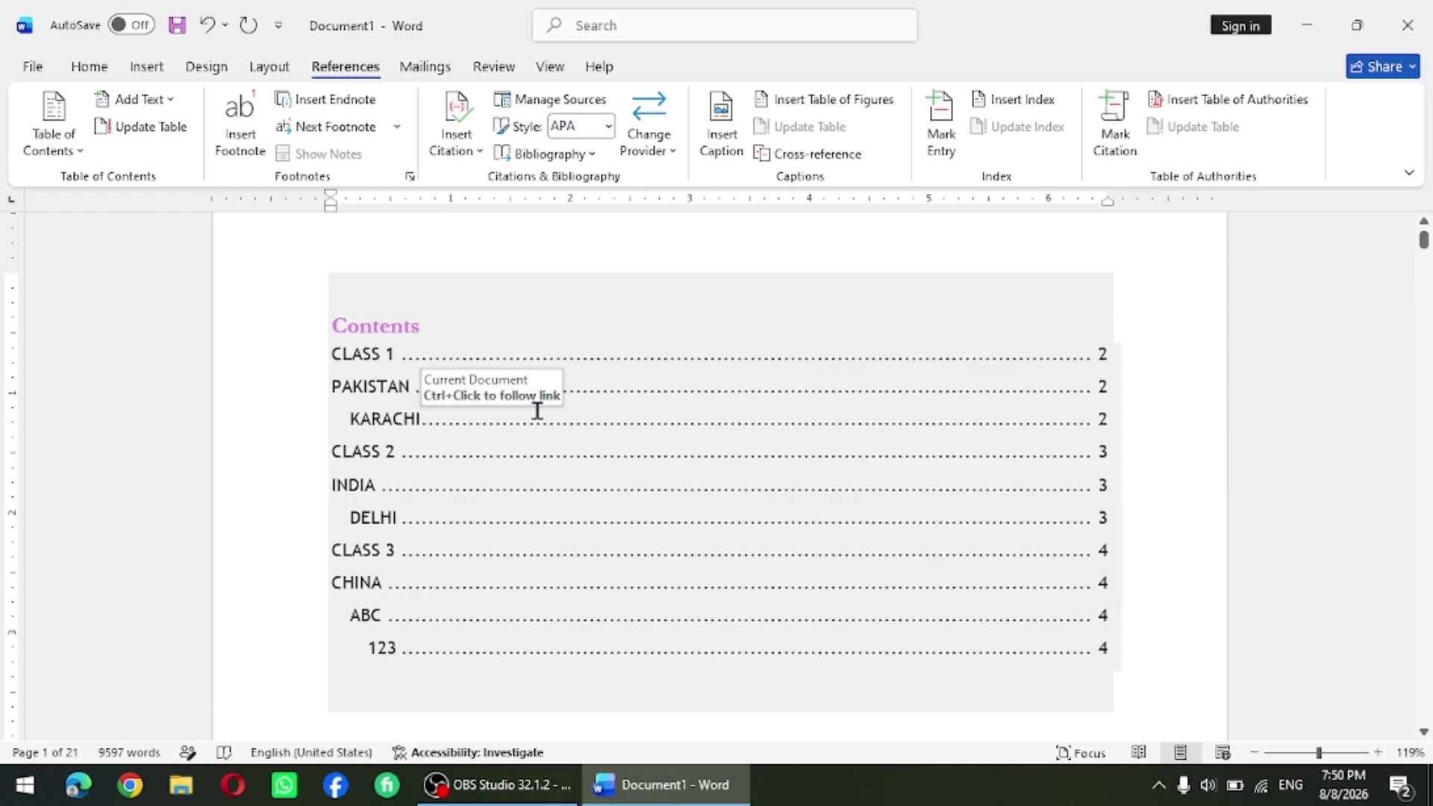
pyautogui.click(728, 722)
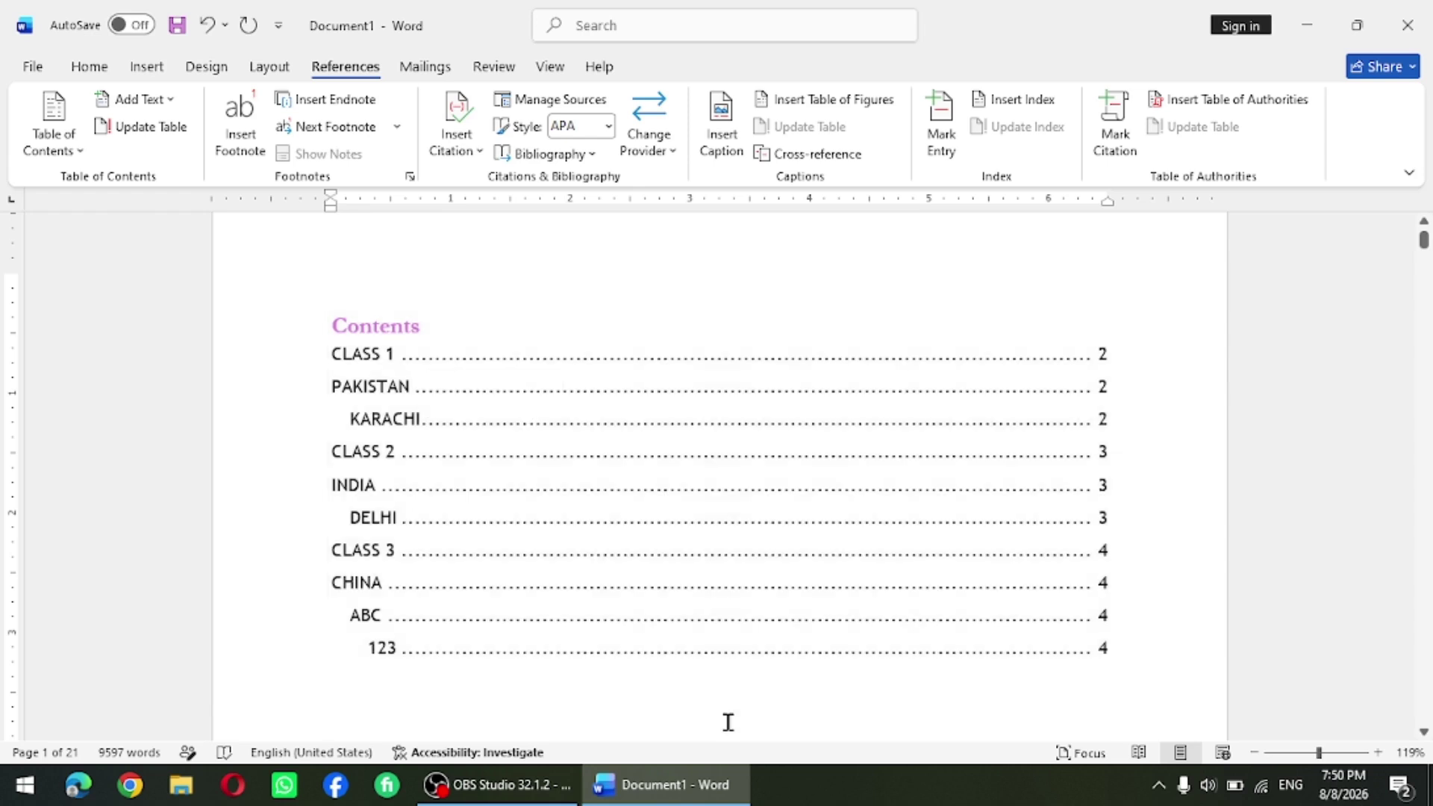
pyautogui.click(630, 665)
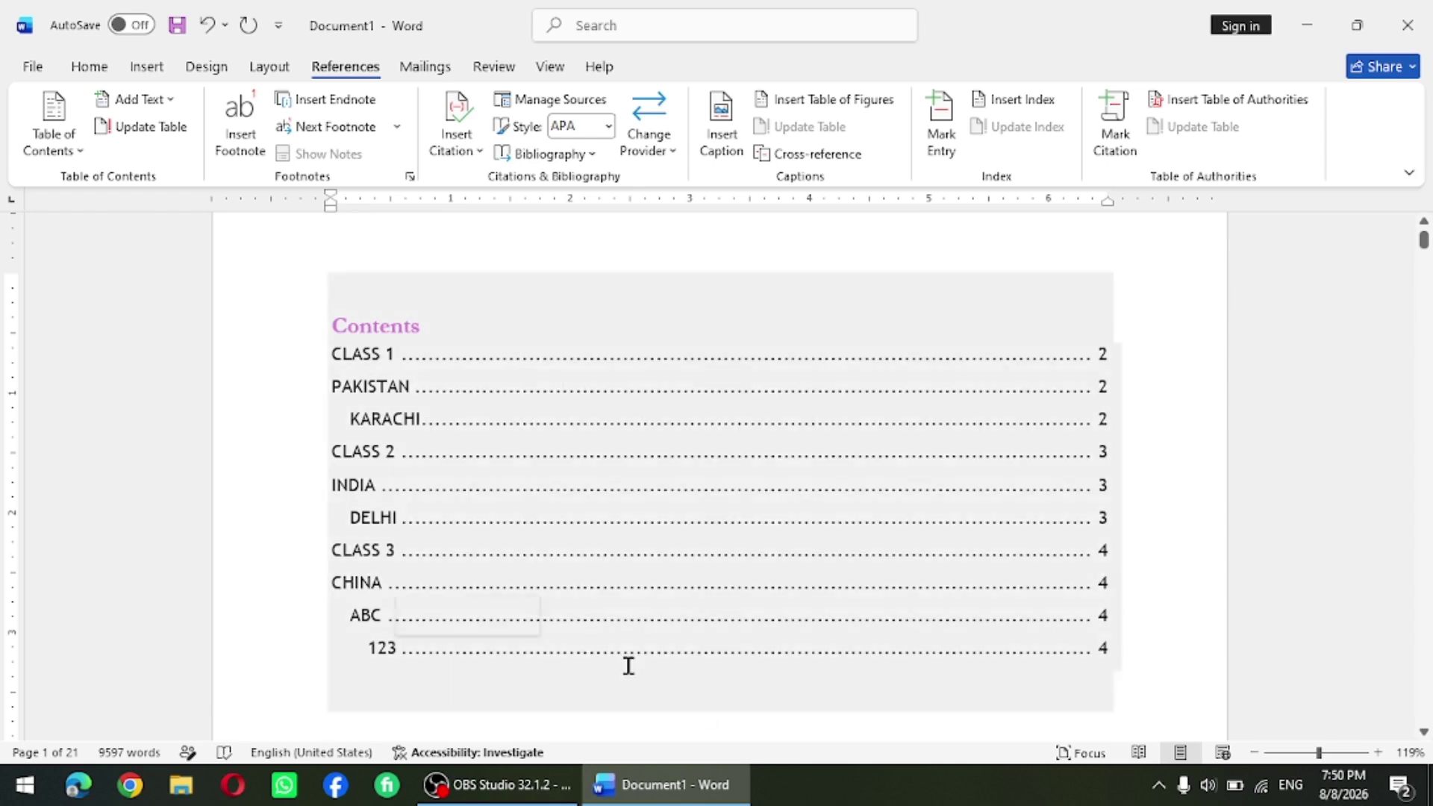
pyautogui.keyDown('ctrl'); pyautogui.click(384, 393); pyautogui.keyUp('ctrl')
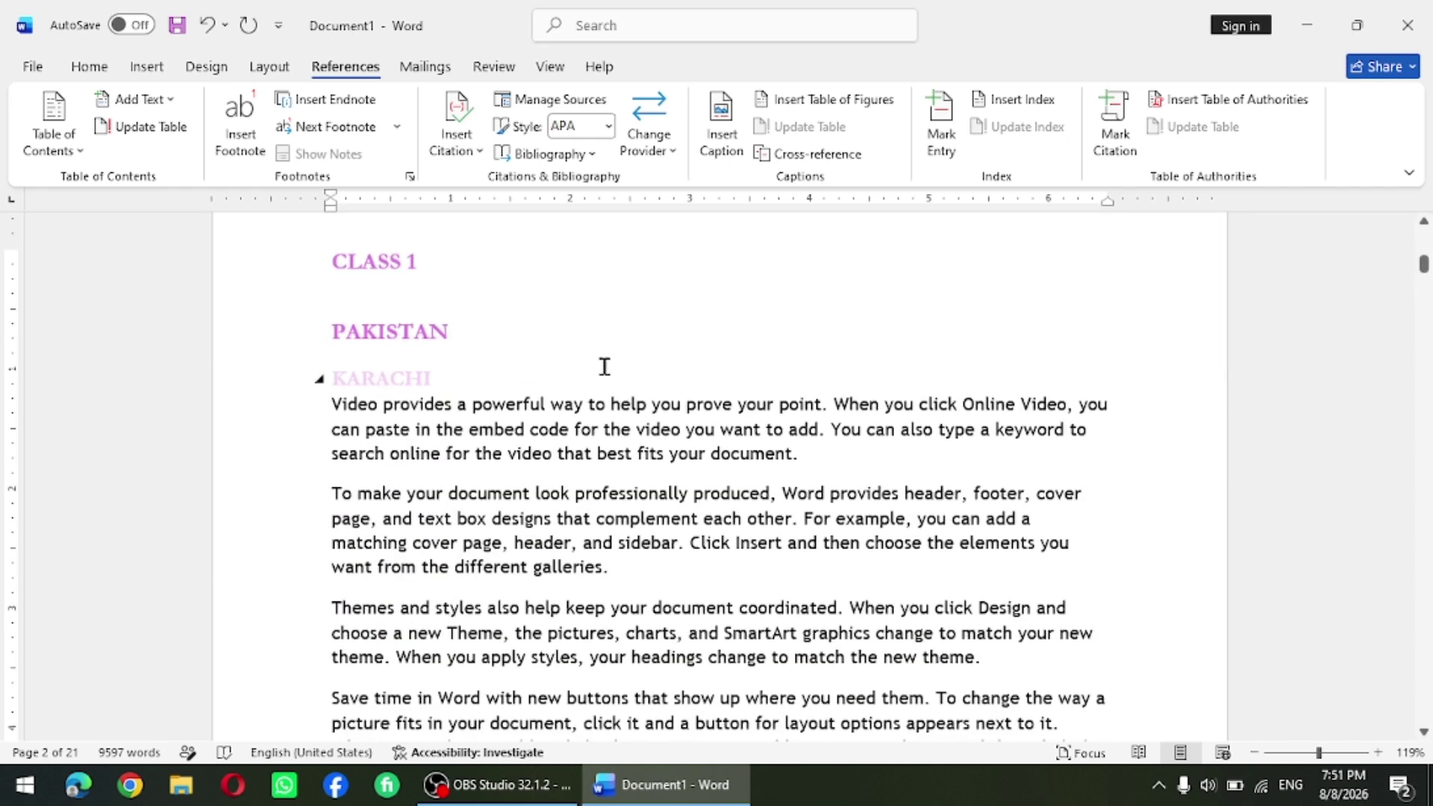
pyautogui.scroll(-1, 584, 369)
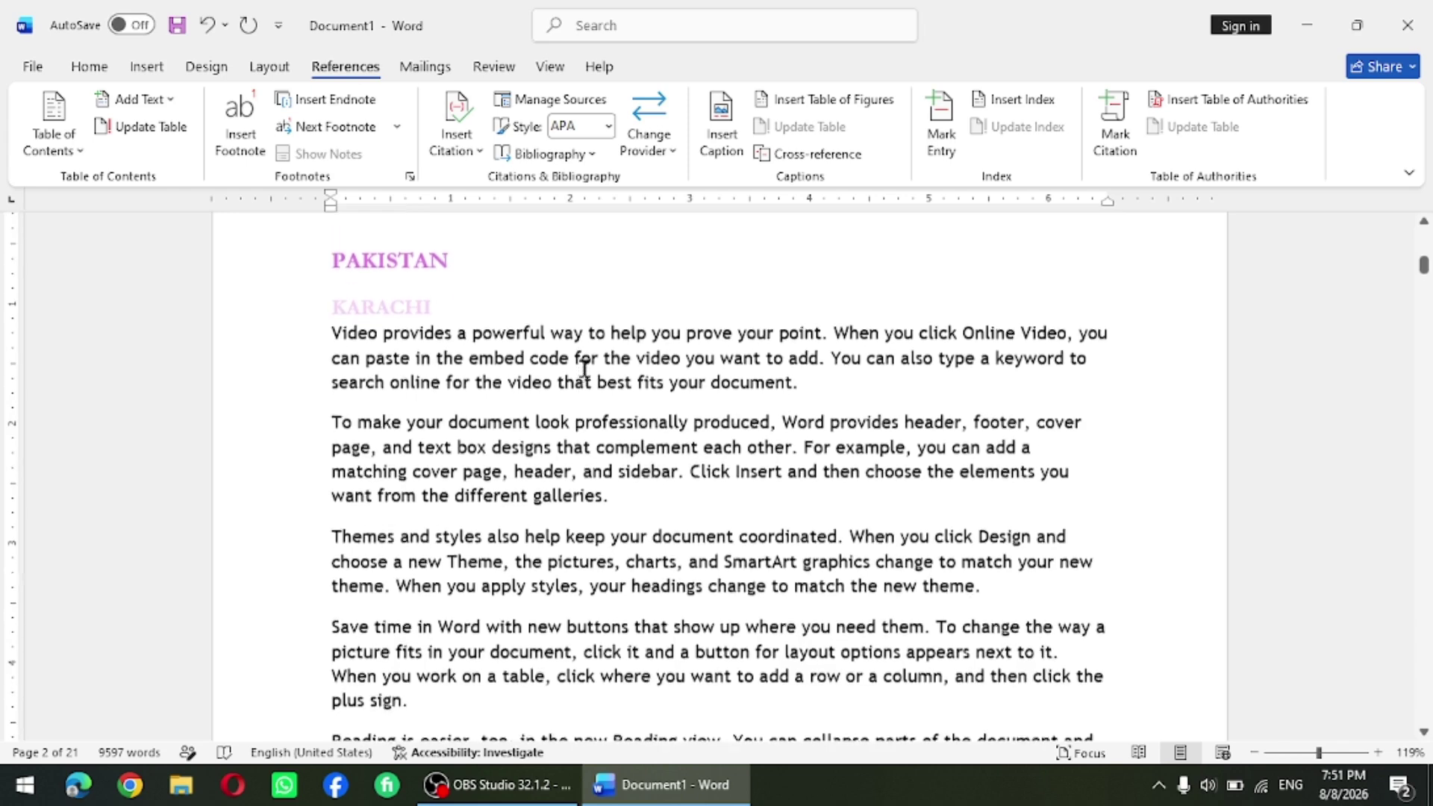
pyautogui.scroll(1, 522, 357)
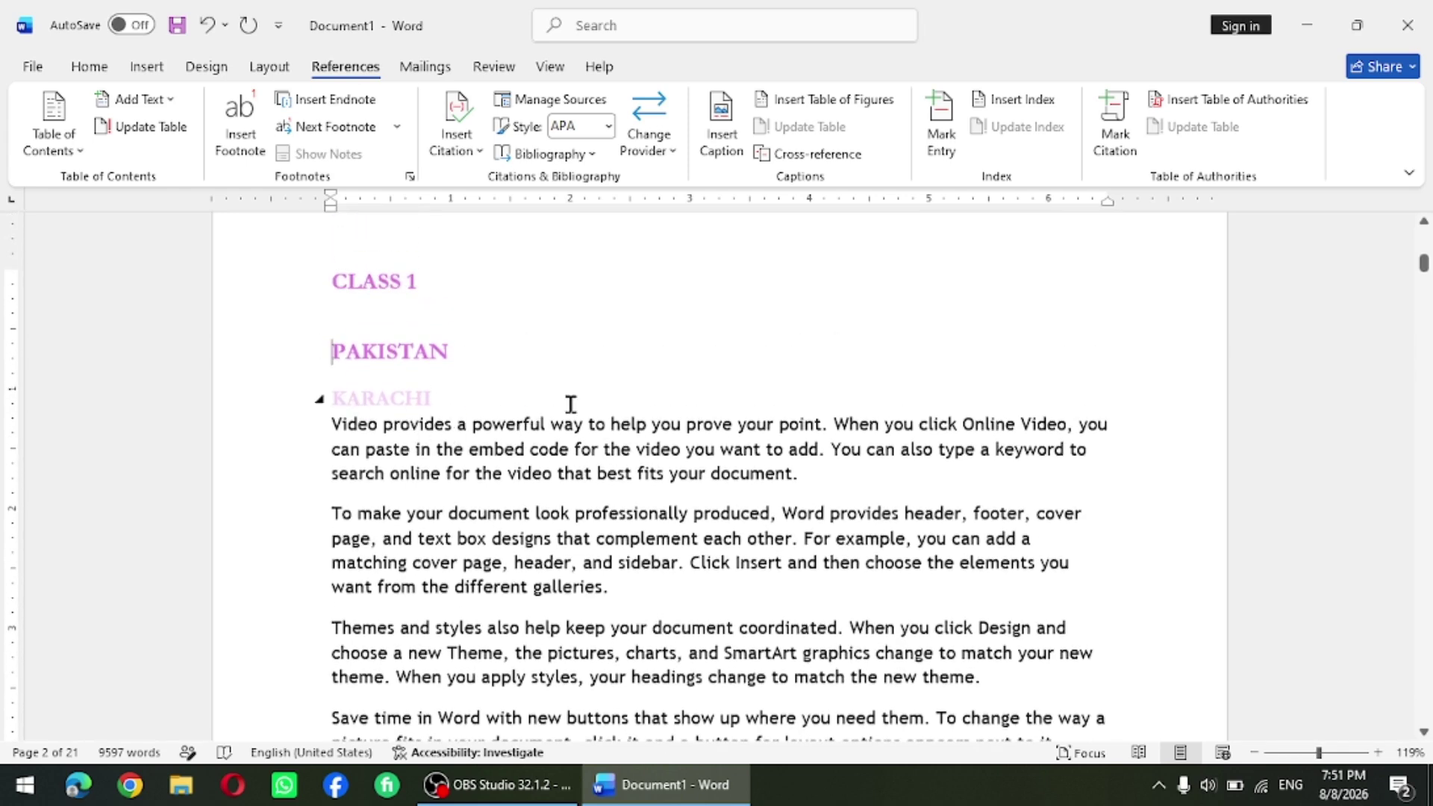
# - Return to the table of contents and follow the CHINA entry's link to its heading on the fourth page
pyautogui.scroll(10, 571, 403)
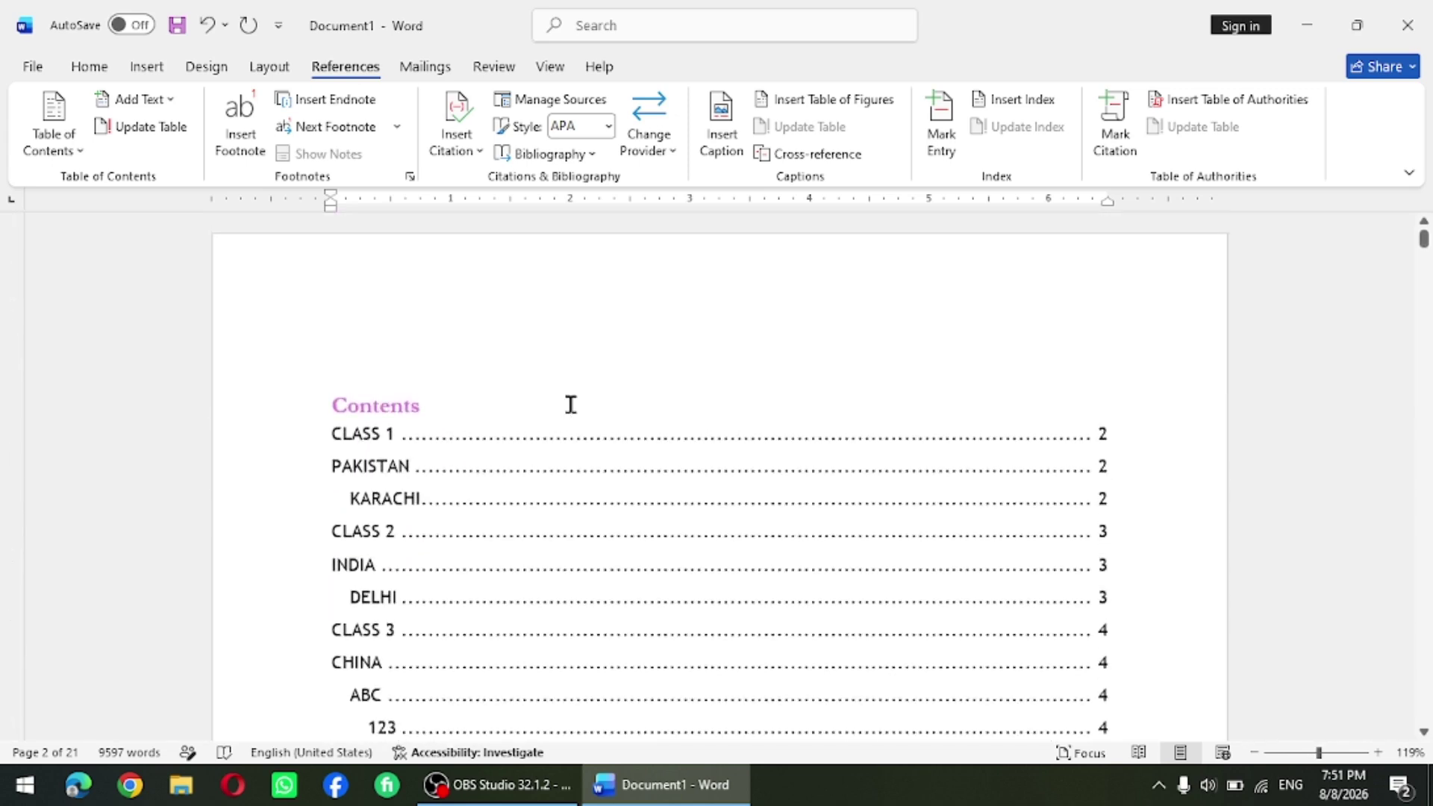
pyautogui.scroll(-1, 571, 403)
pyautogui.click(374, 575)
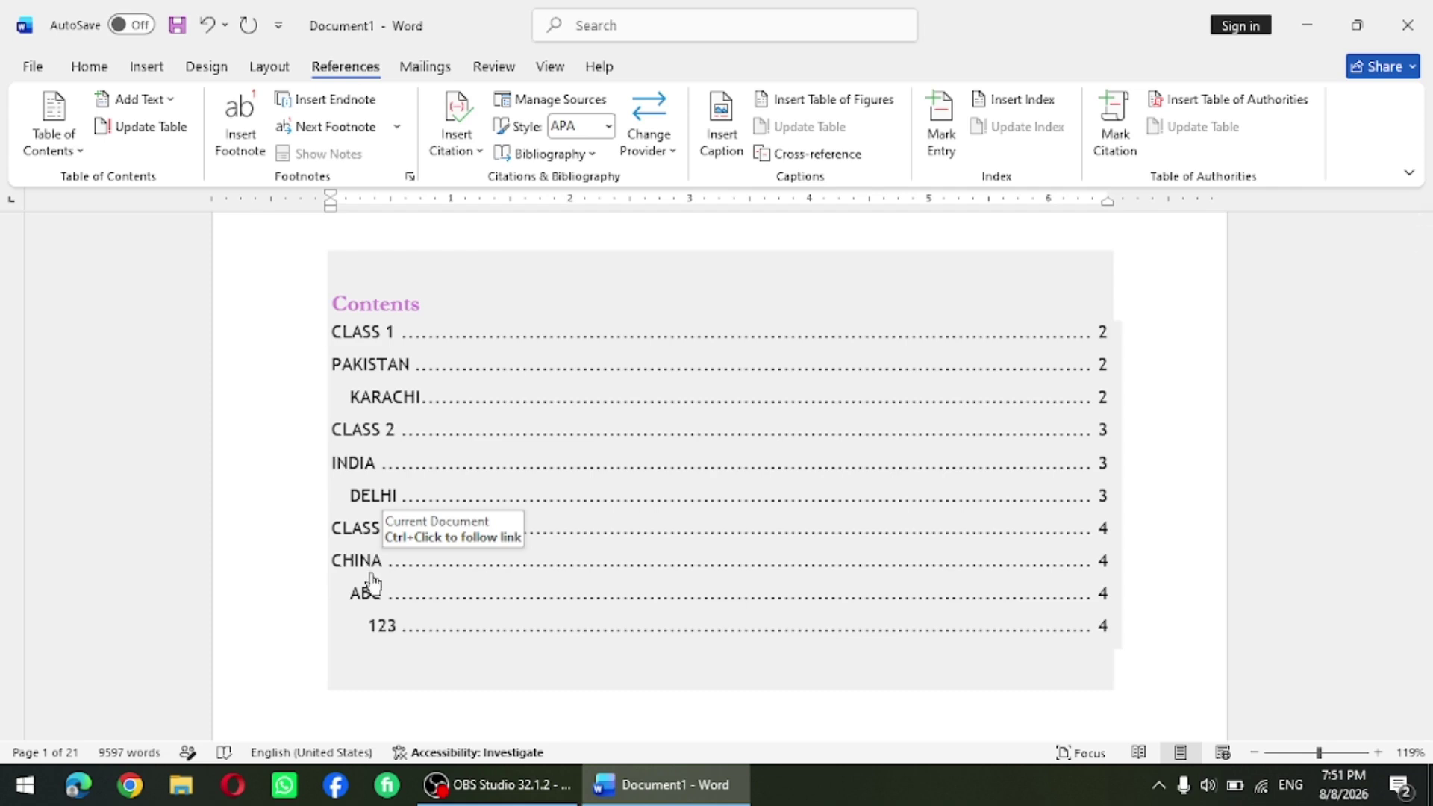
pyautogui.keyDown('ctrl'); pyautogui.click(366, 591); pyautogui.keyUp('ctrl')
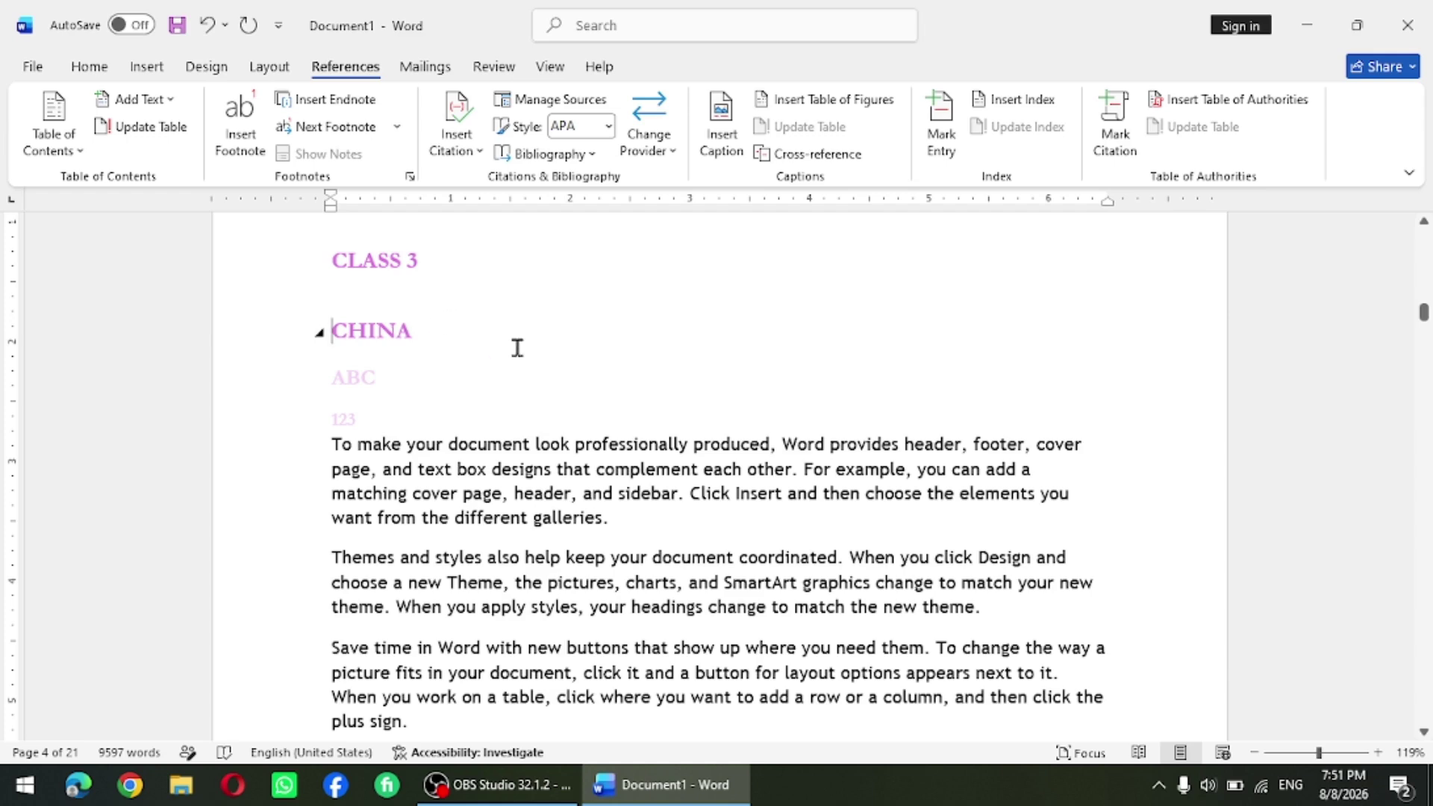
# - Insert the line CLASS 4 at the start of the fifth page, above the paragraph beginning "Save time in Word"
pyautogui.scroll(1, 515, 352)
pyautogui.scroll(-6, 521, 359)
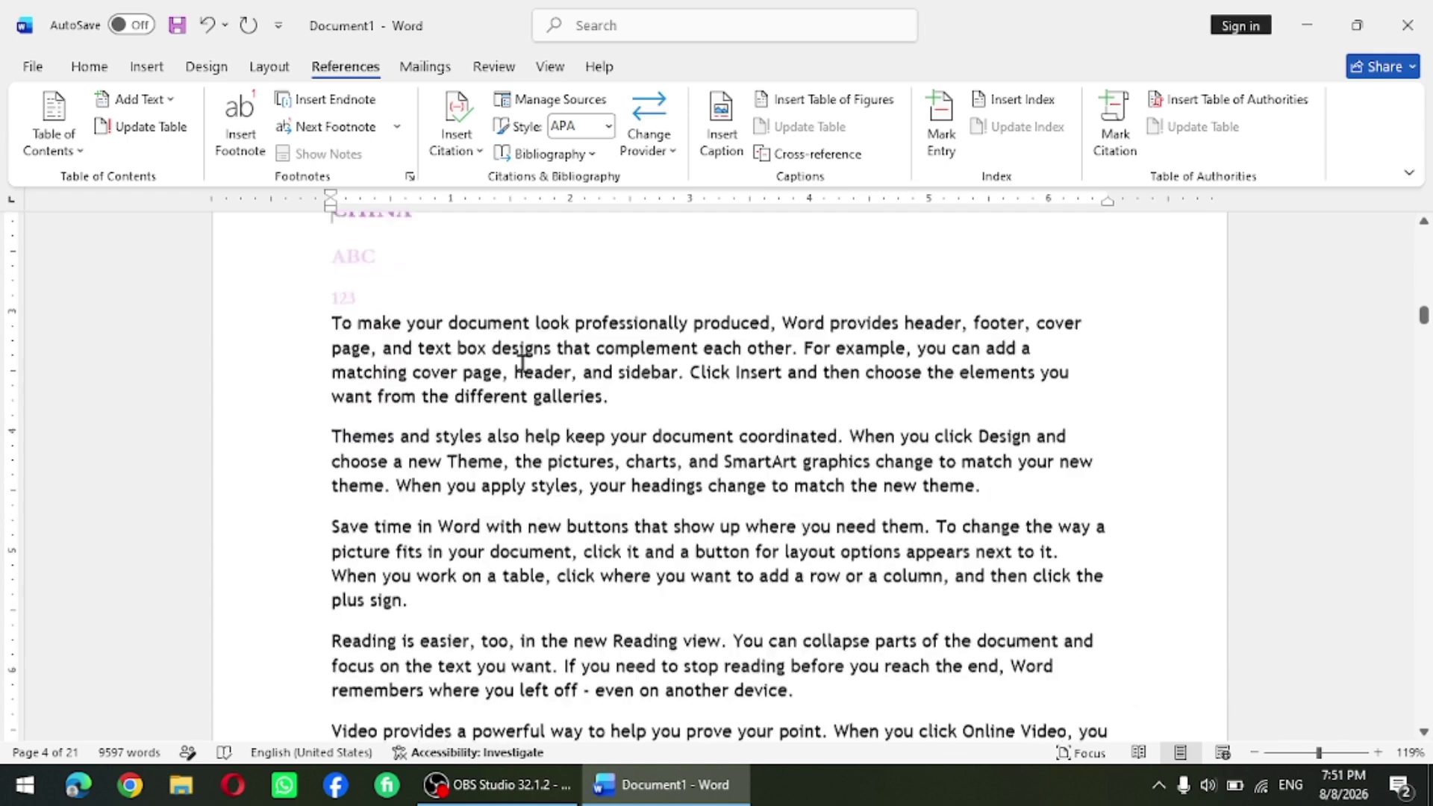
pyautogui.scroll(-4, 515, 358)
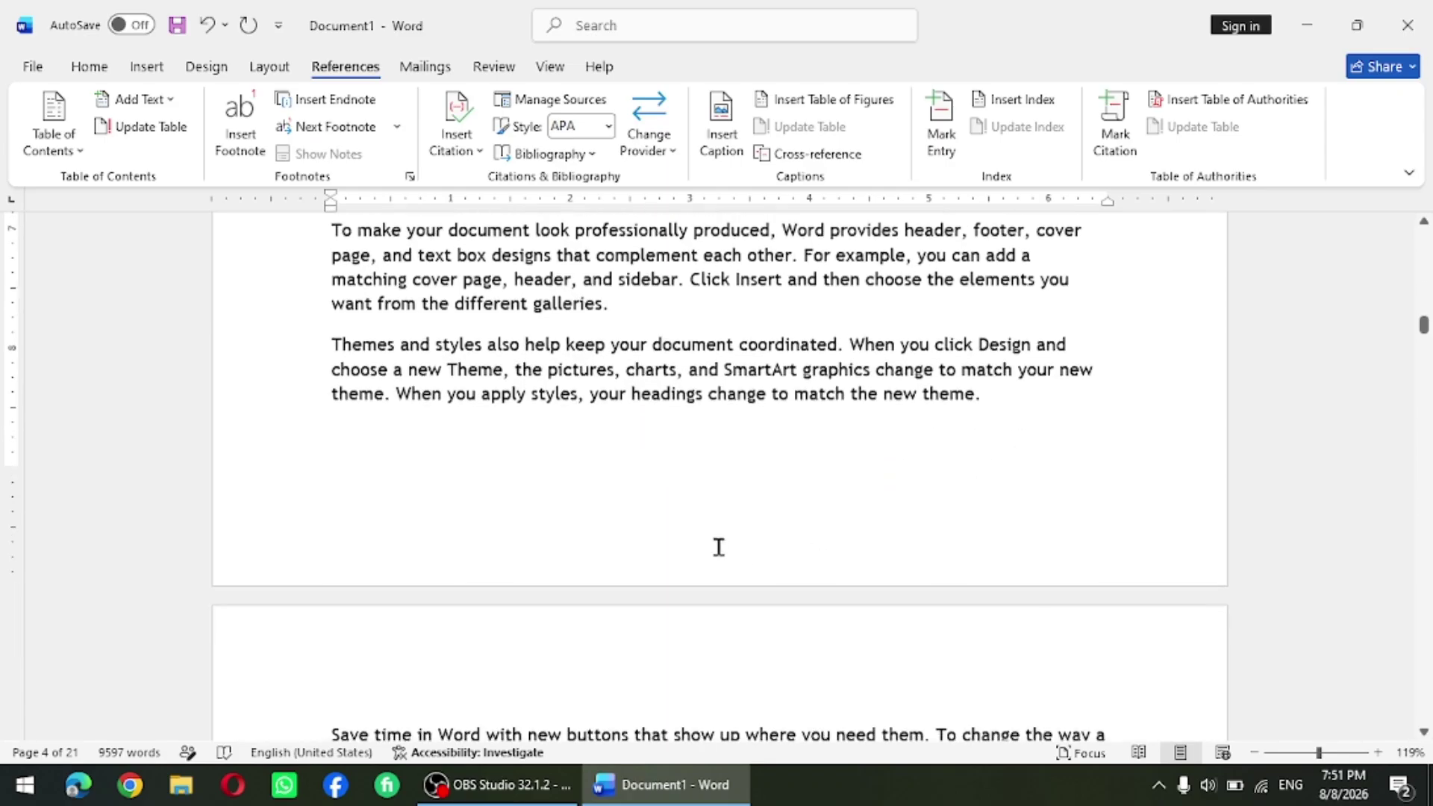
pyautogui.scroll(2, 717, 548)
pyautogui.scroll(3, 719, 547)
pyautogui.scroll(-8, 719, 547)
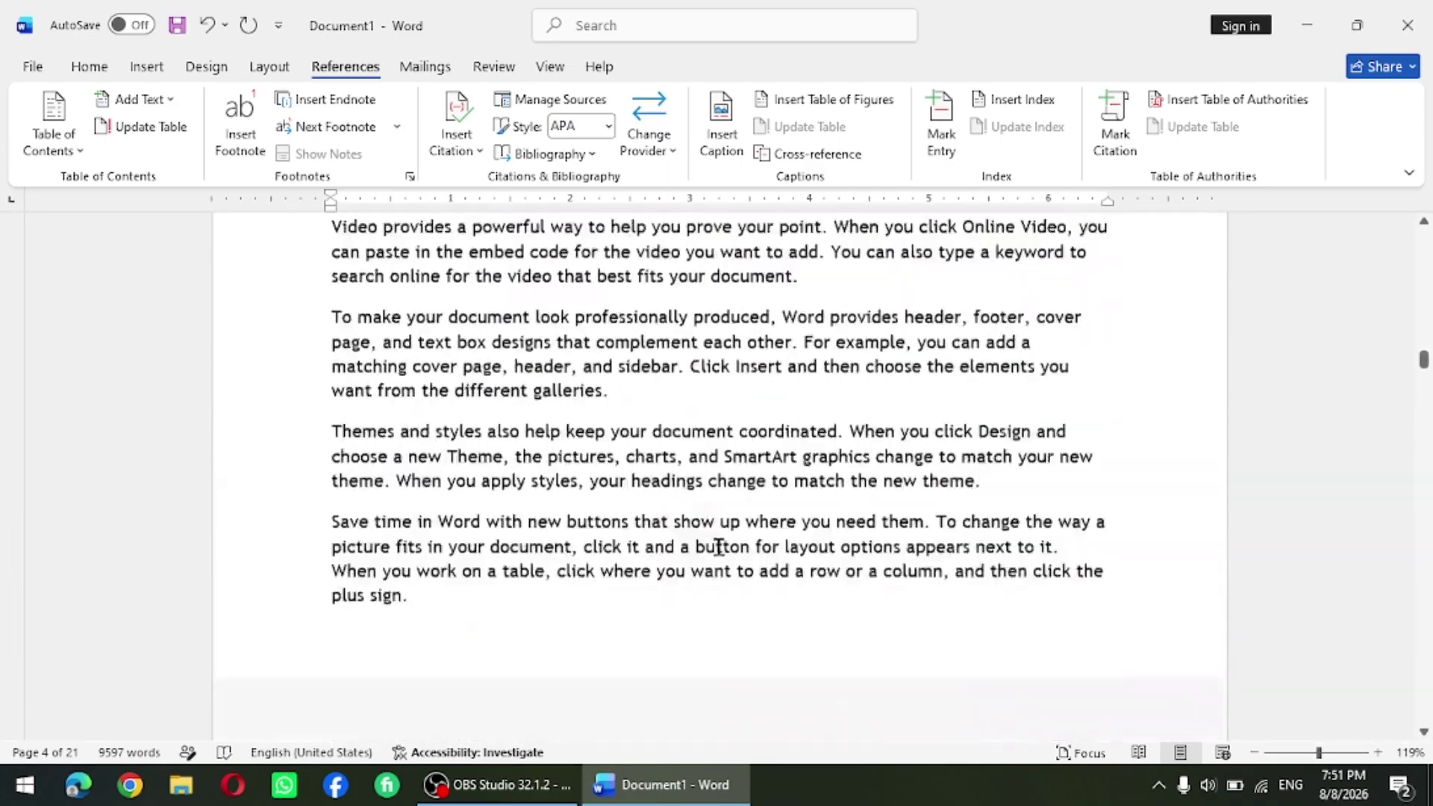
pyautogui.scroll(12, 718, 547)
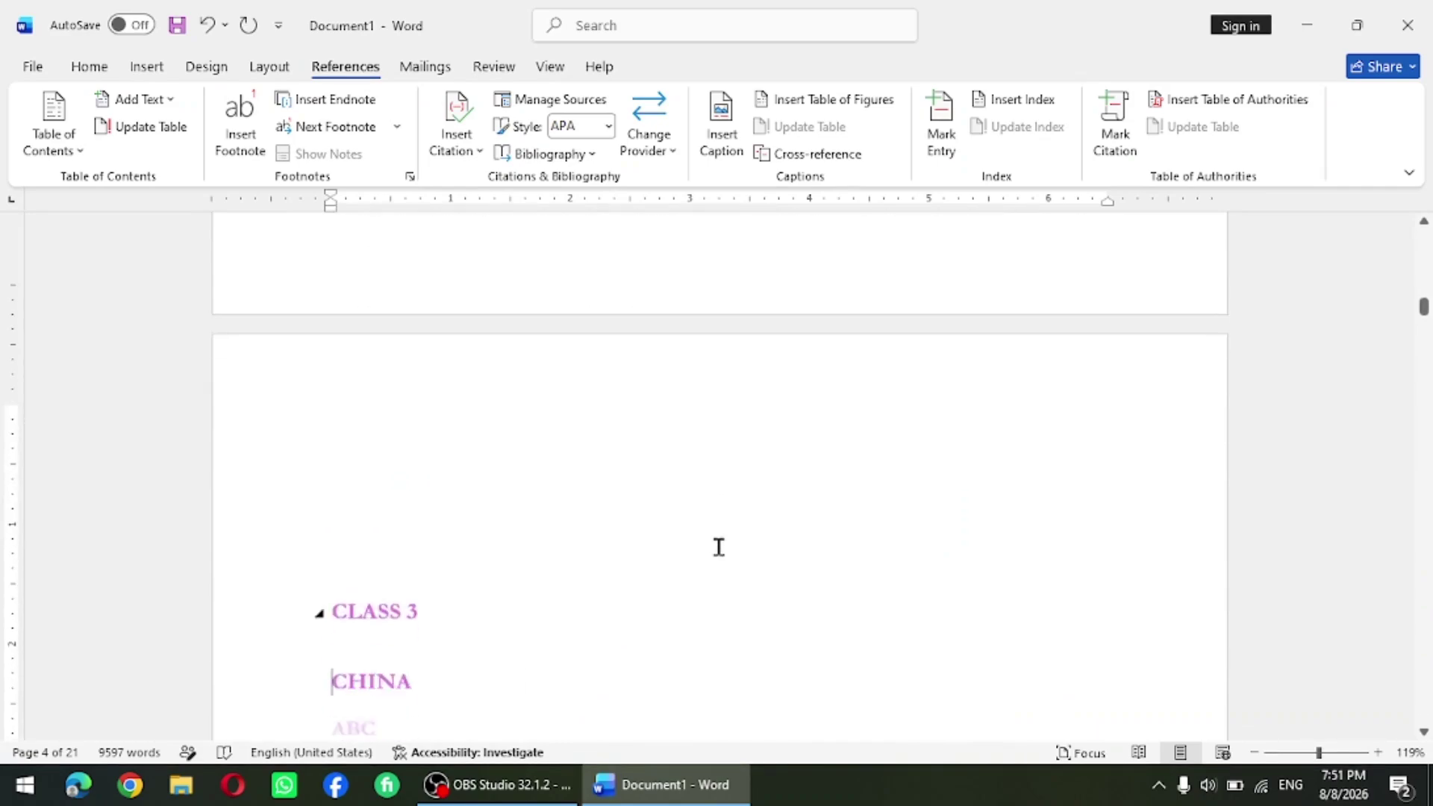
pyautogui.scroll(-3, 719, 547)
pyautogui.scroll(-15, 719, 547)
pyautogui.scroll(3, 719, 548)
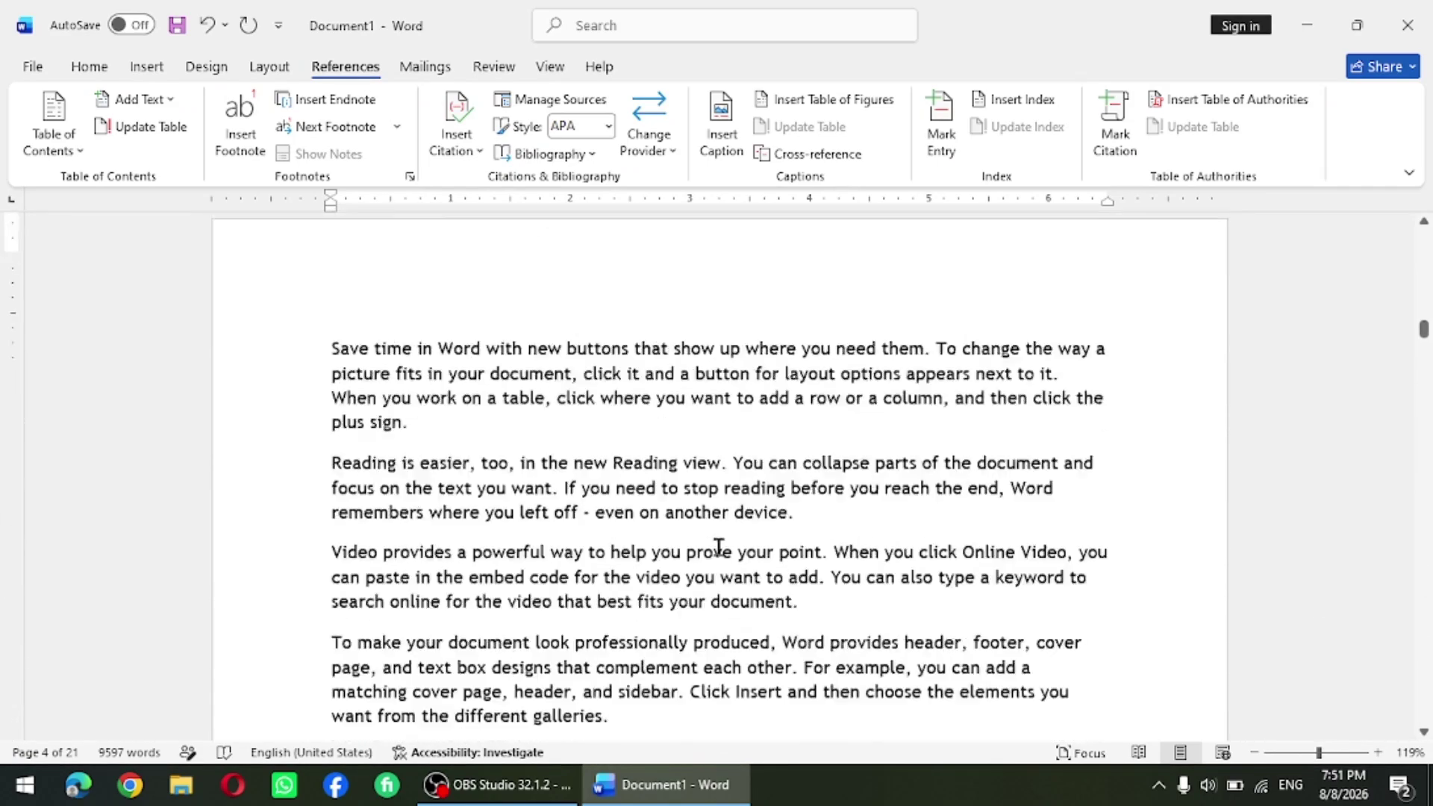
pyautogui.click(340, 562)
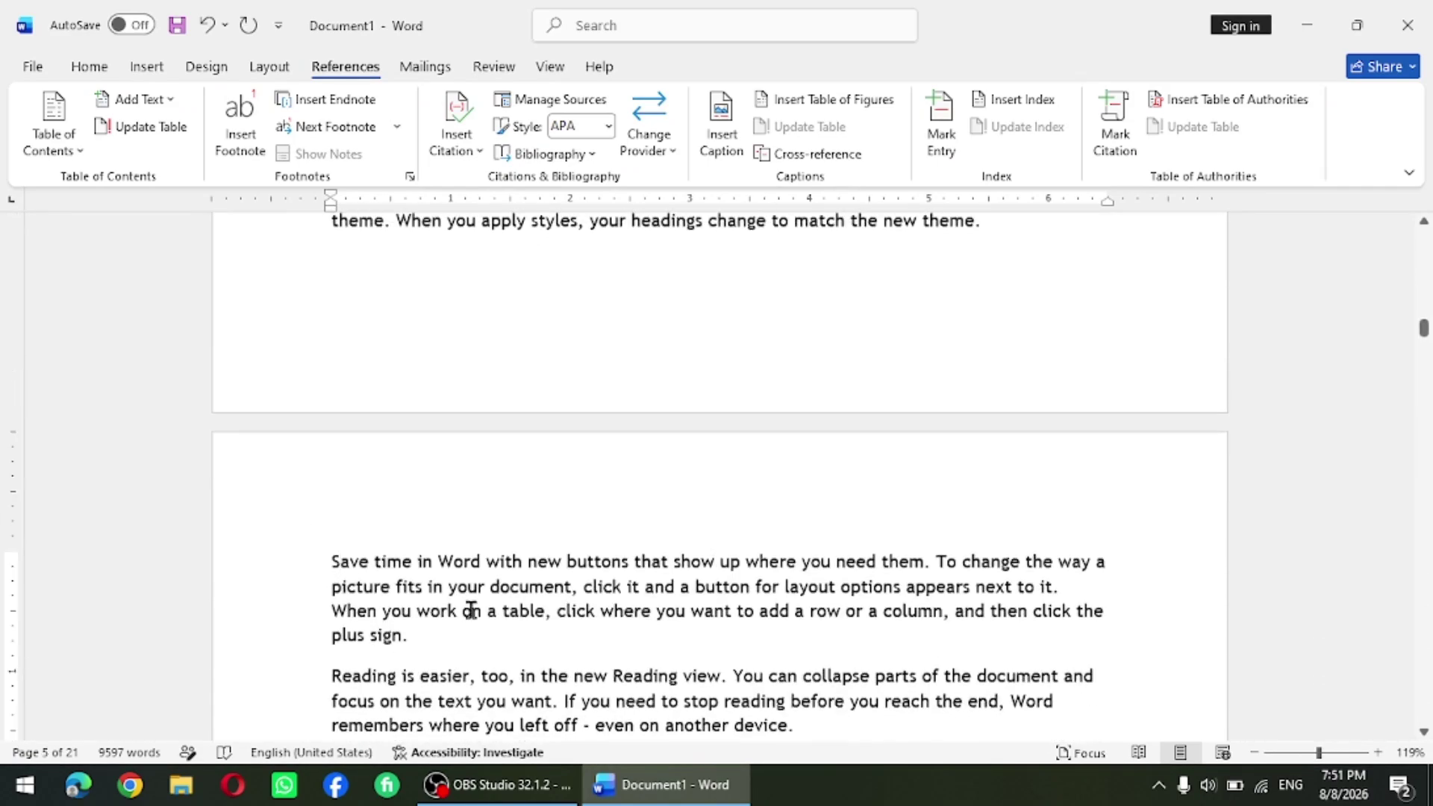
pyautogui.write('CLA')
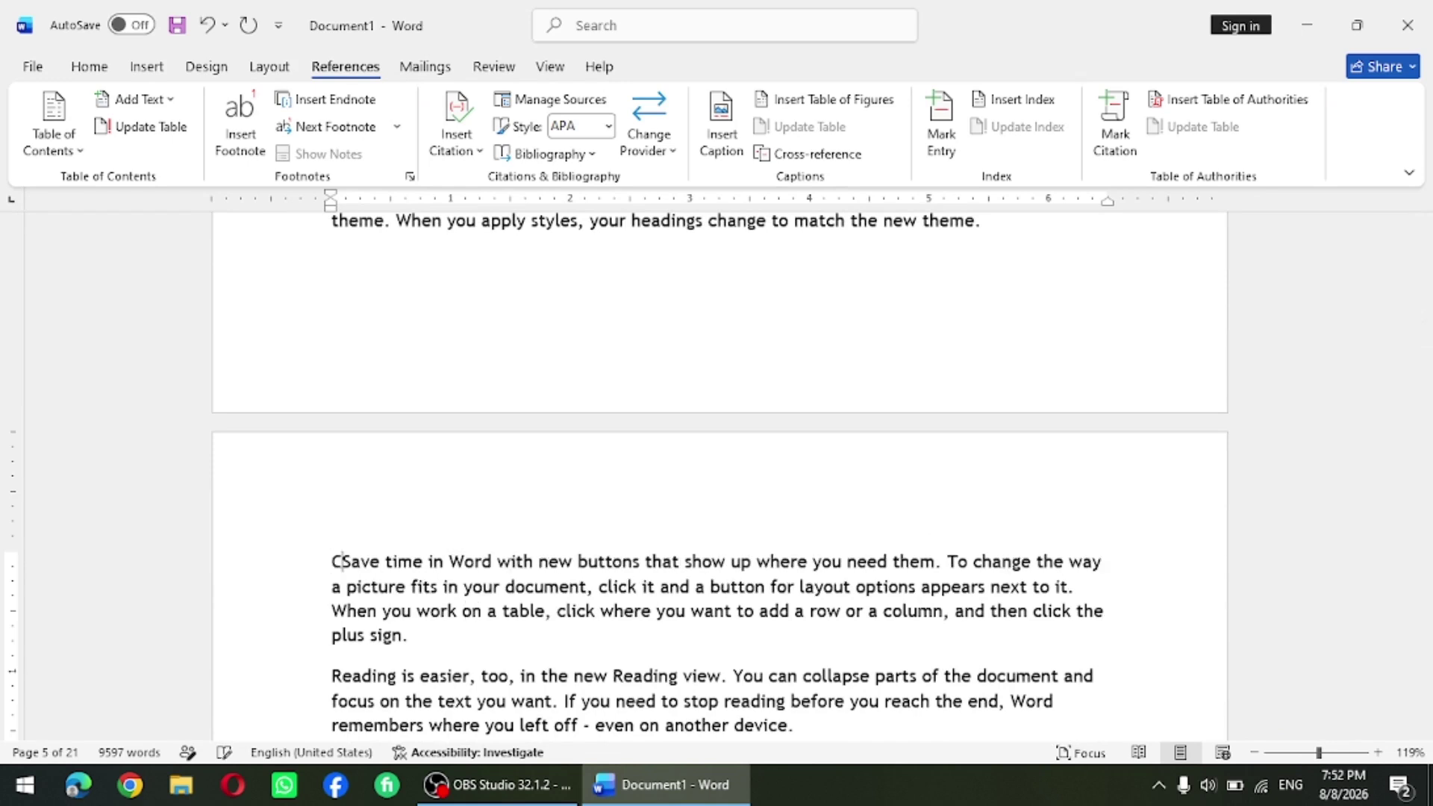
pyautogui.press('BackSpace')
pyautogui.press('BackSpace')
pyautogui.press('BackSpace')
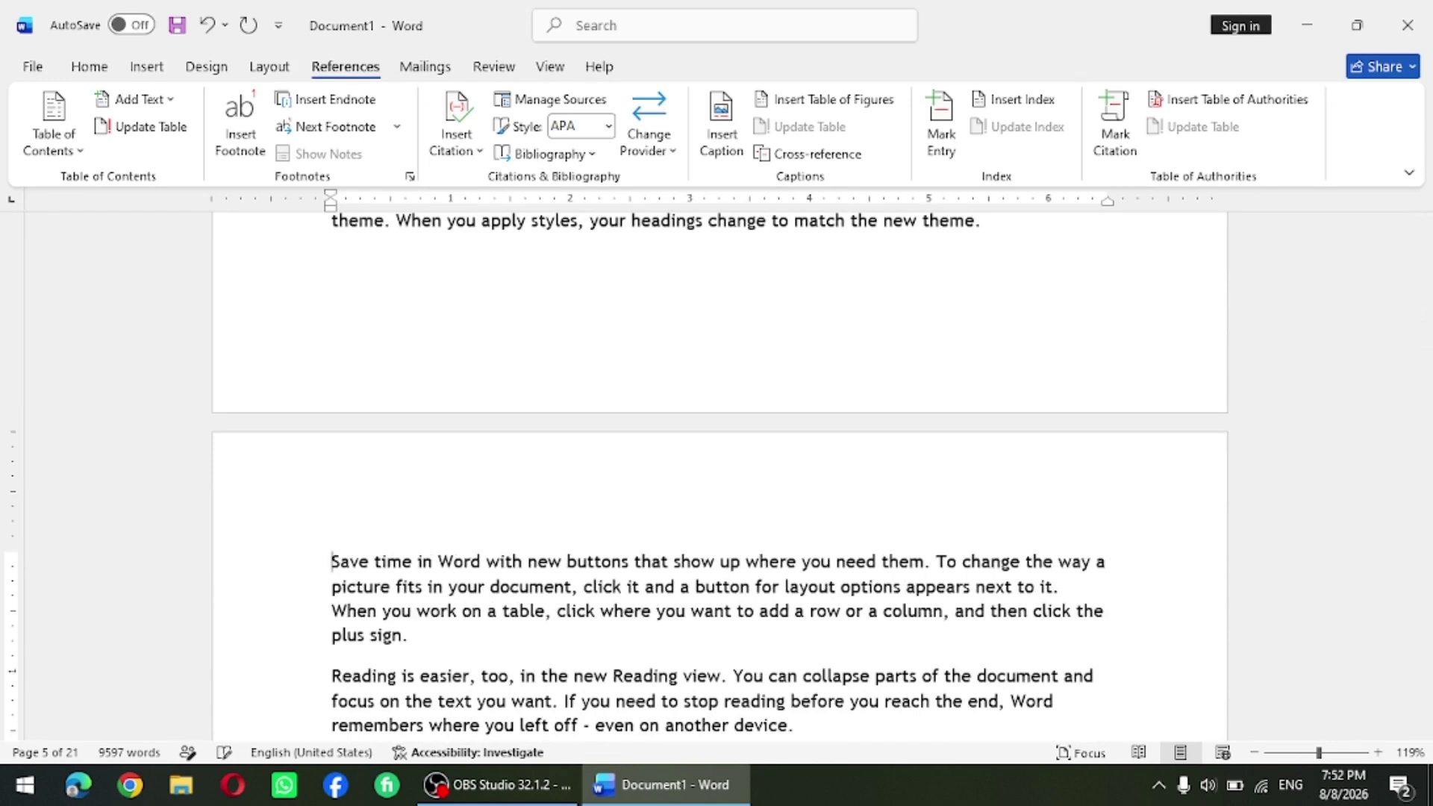
pyautogui.write('CLASS 4')
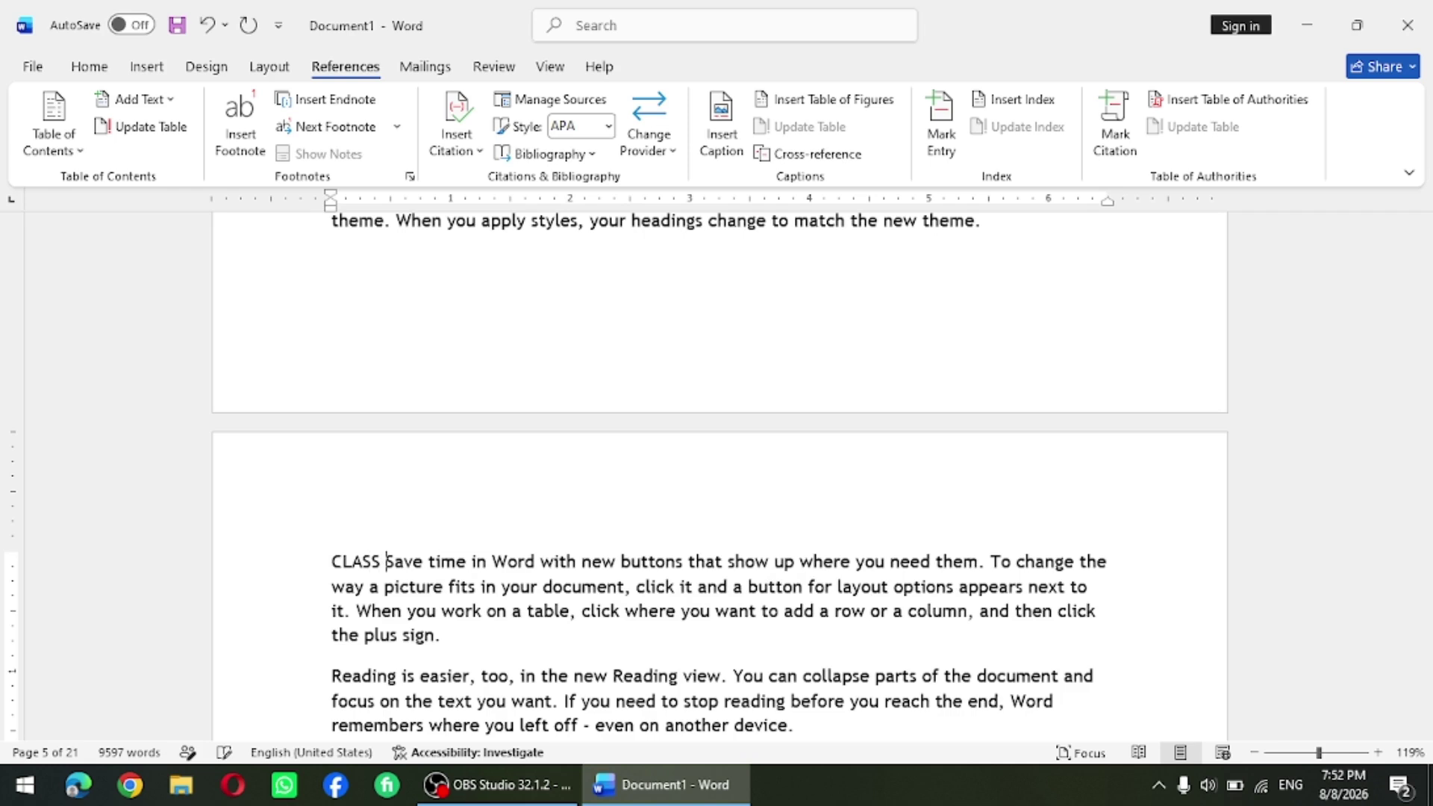
pyautogui.press('Return')
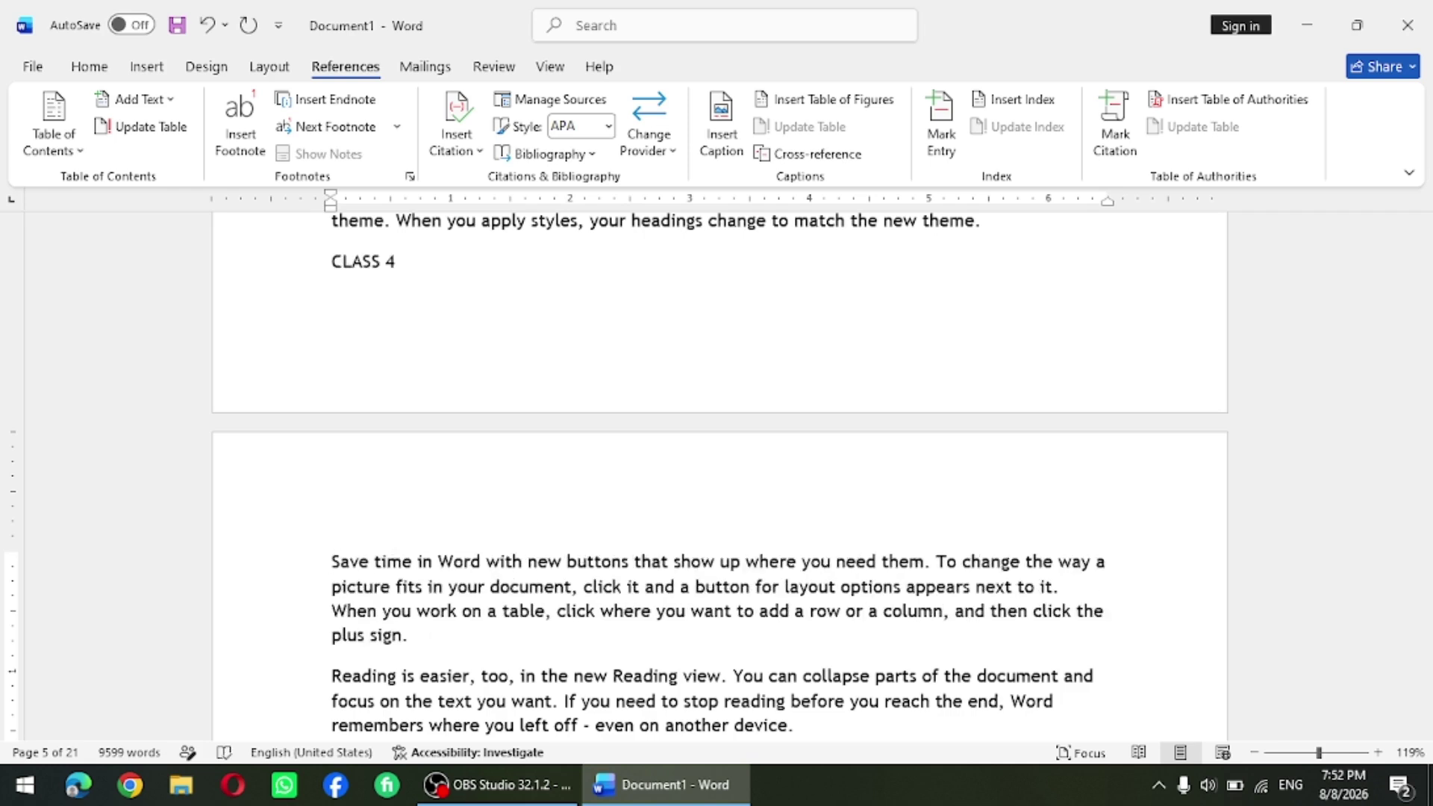
pyautogui.click(330, 260)
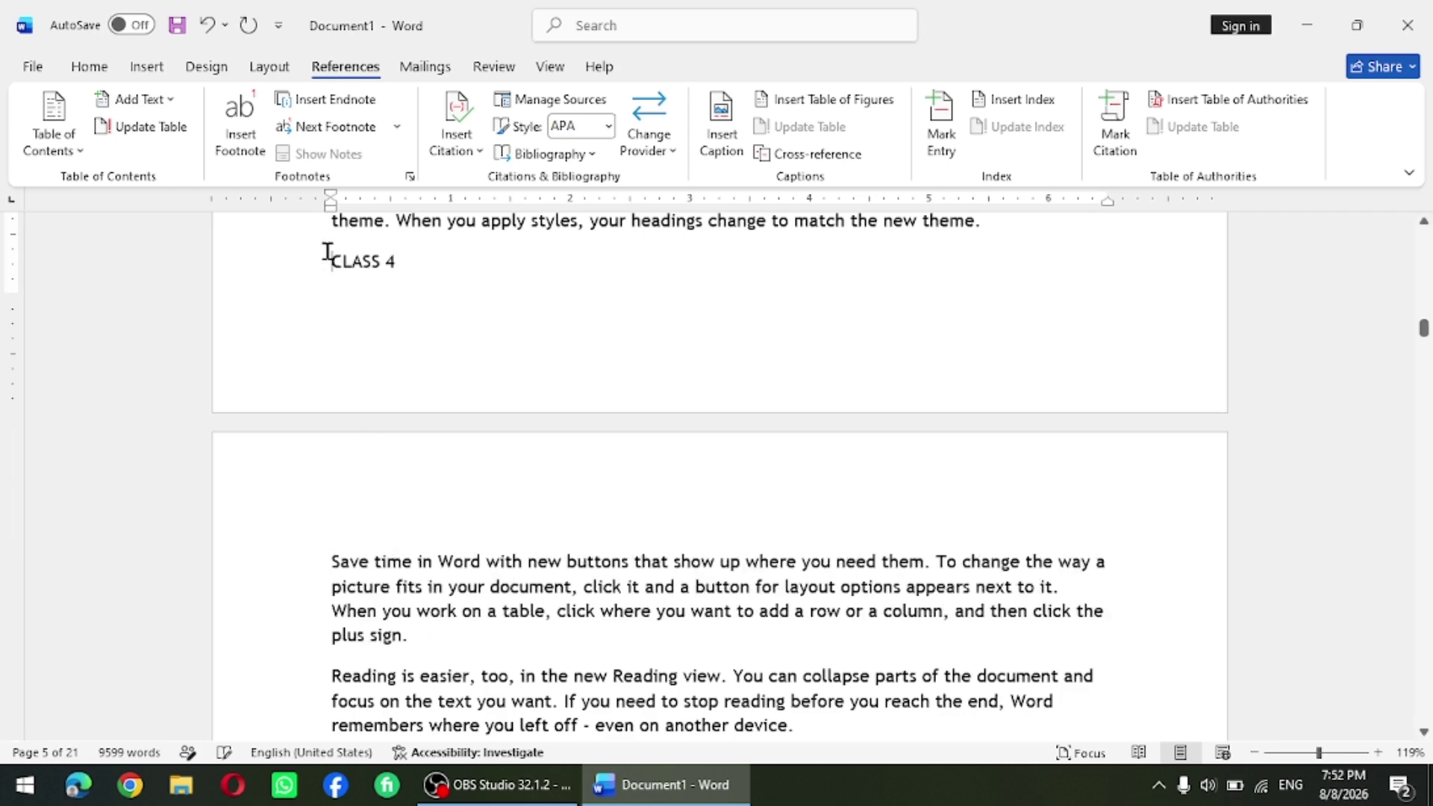
pyautogui.press('Return')
# - Add the lines AMERICA, ETC and ETC1 as separate paragraphs directly below CLASS 4
pyautogui.click(331, 561)
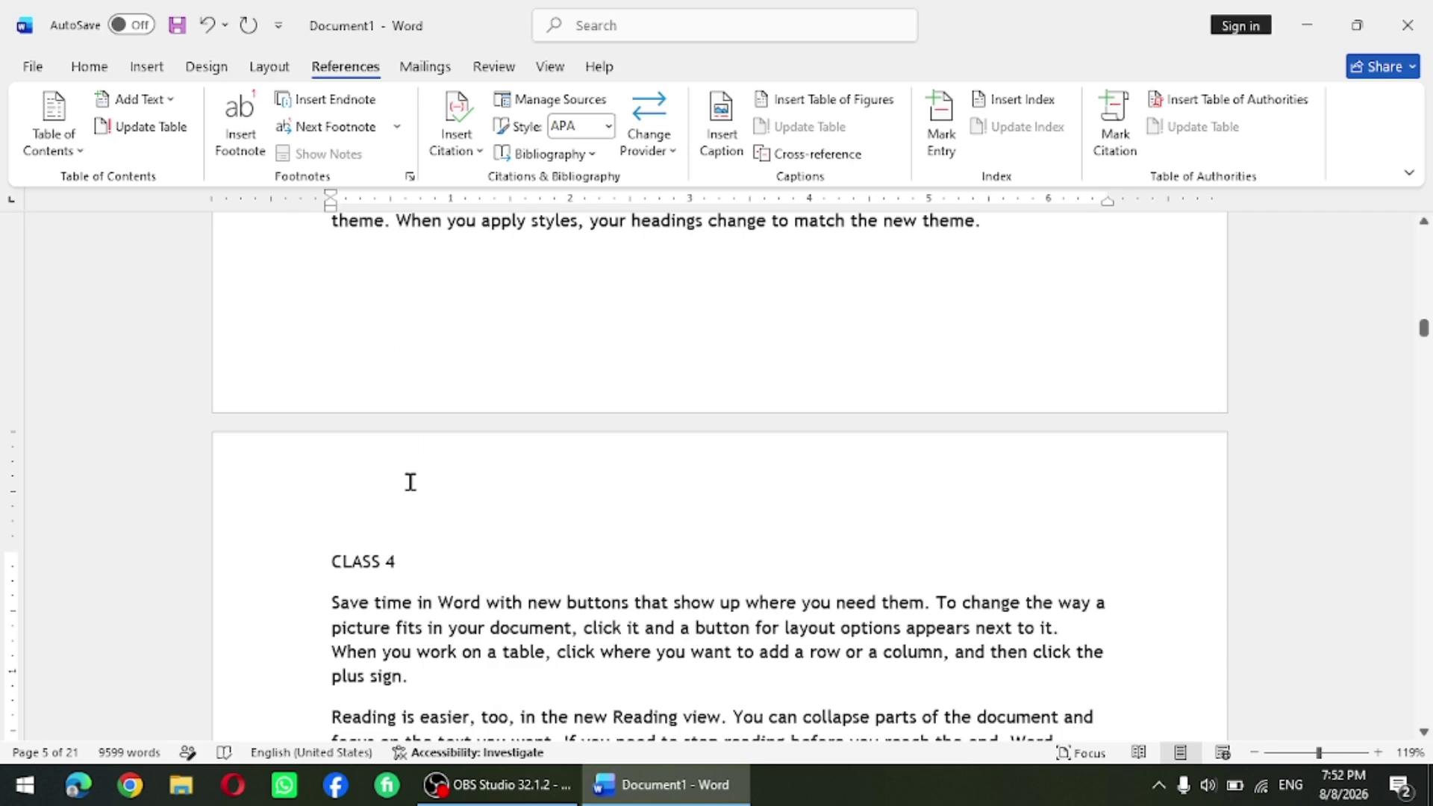
pyautogui.press('Return')
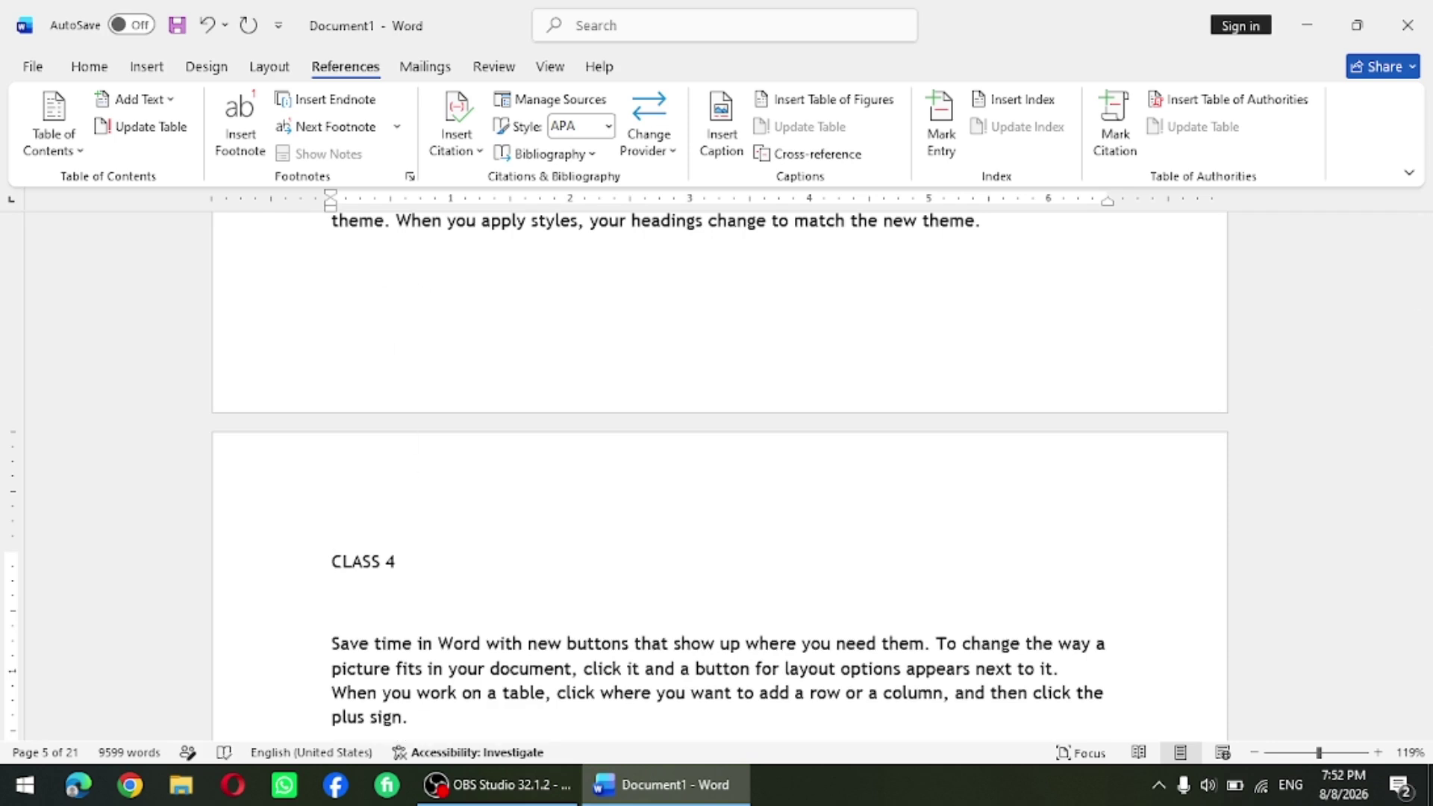
pyautogui.write('AMERICA')
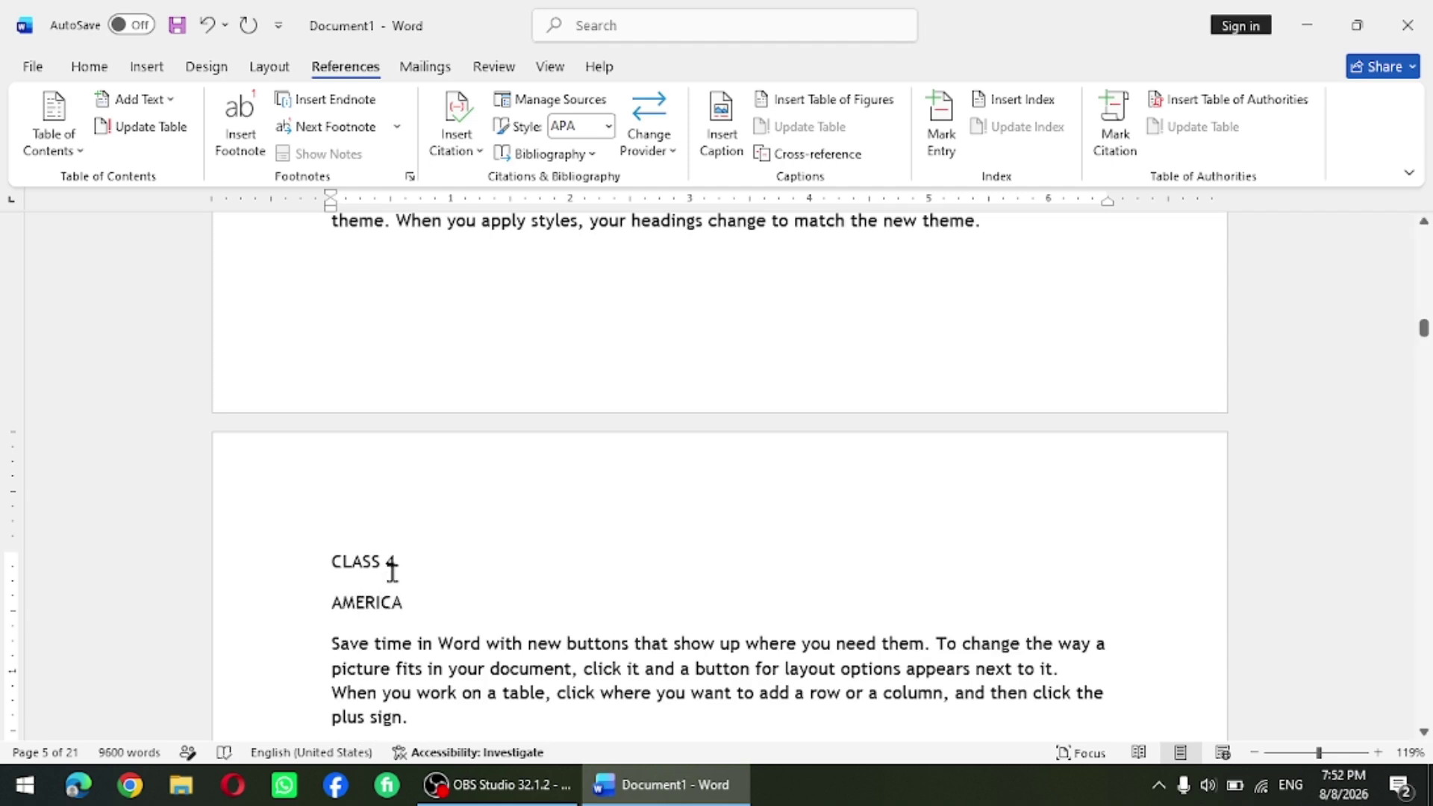
pyautogui.rightClick(380, 597)
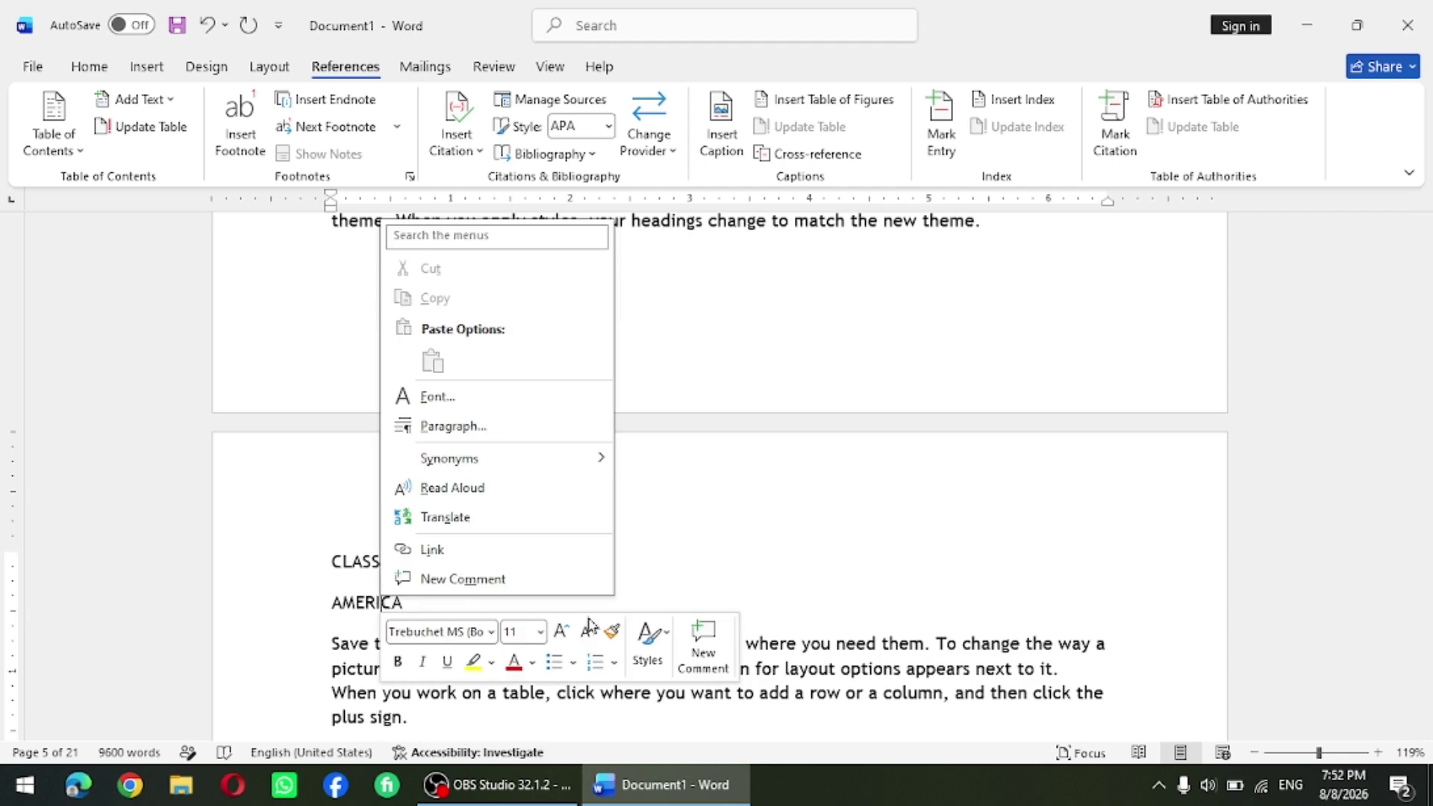
pyautogui.click(687, 545)
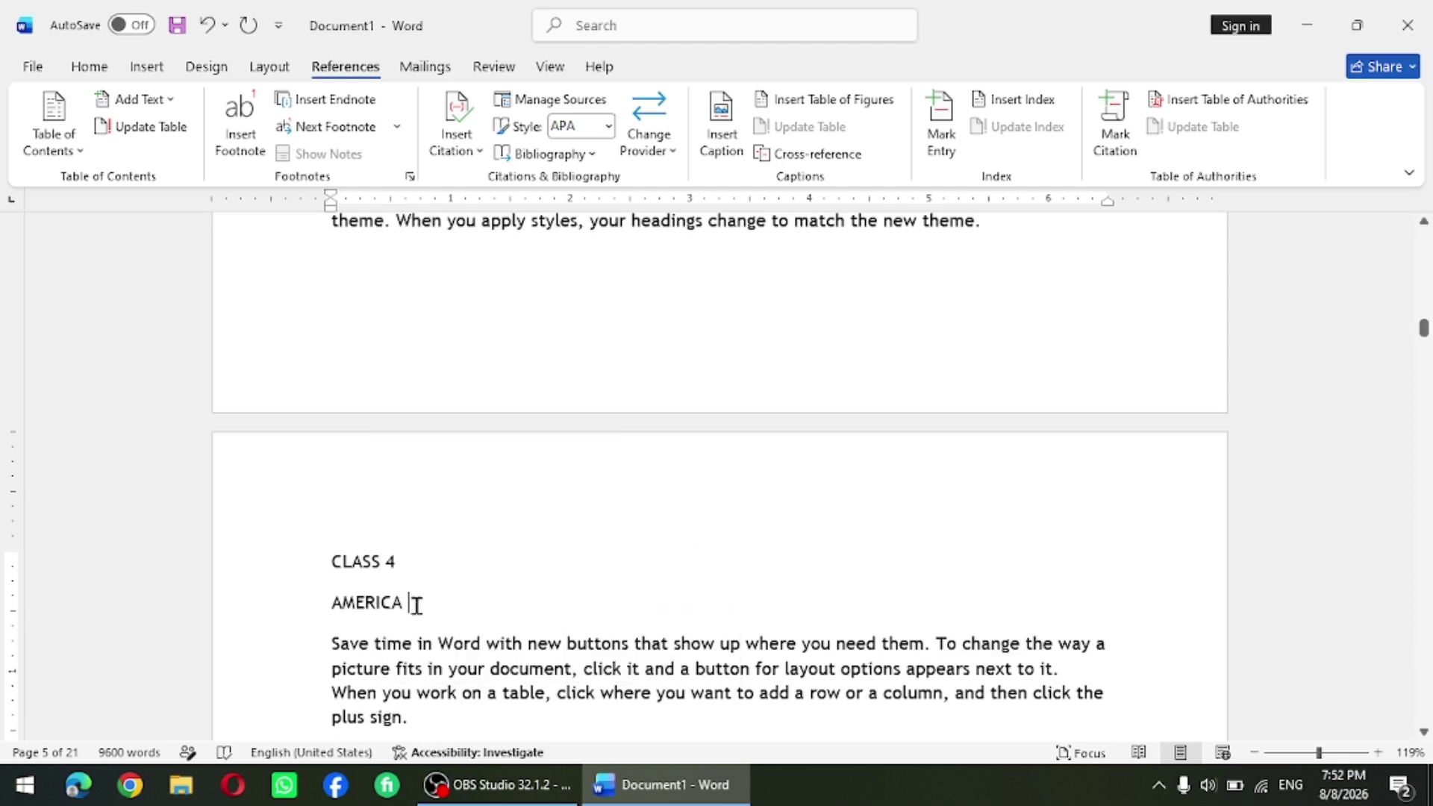
pyautogui.press('Return')
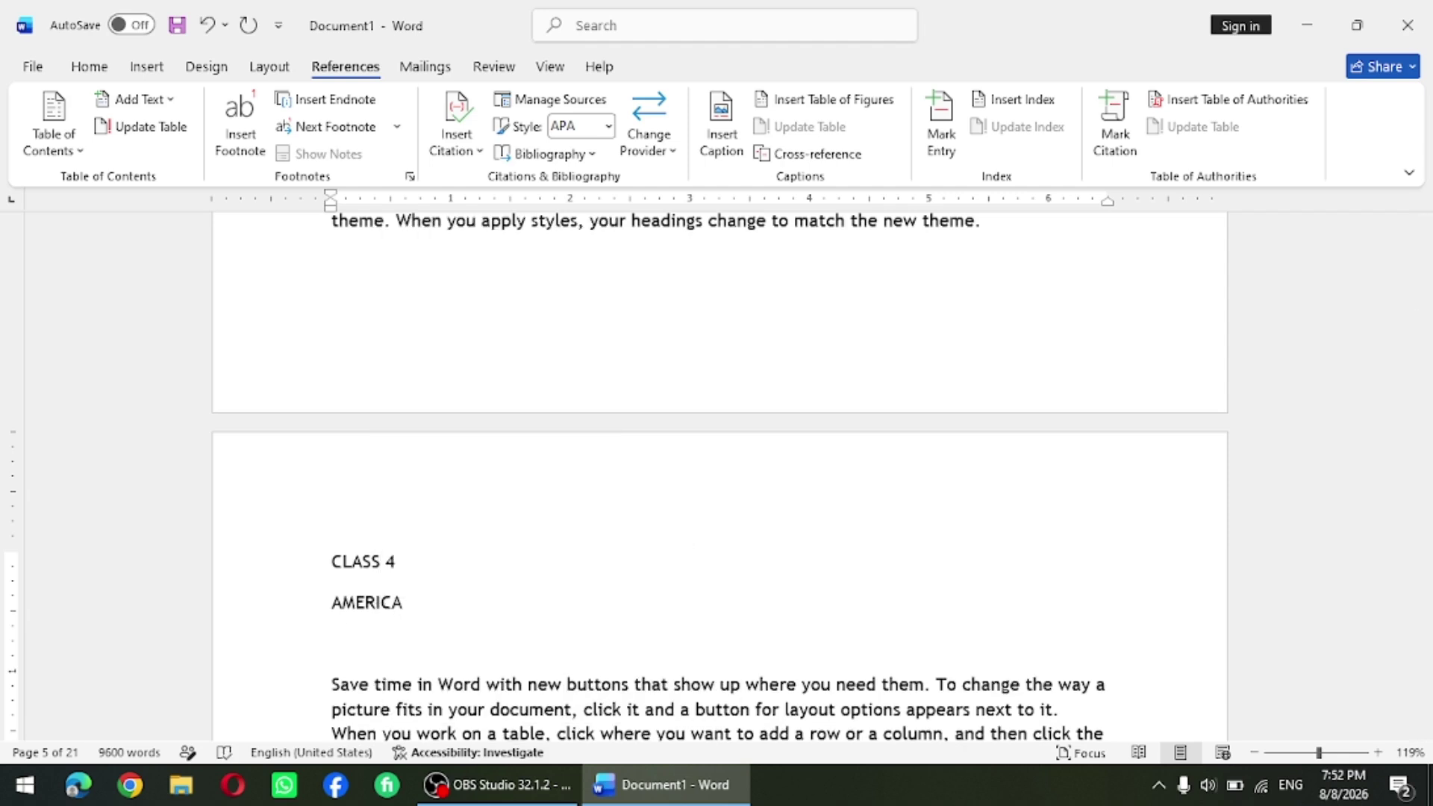
pyautogui.write('ETC')
pyautogui.press('Return')
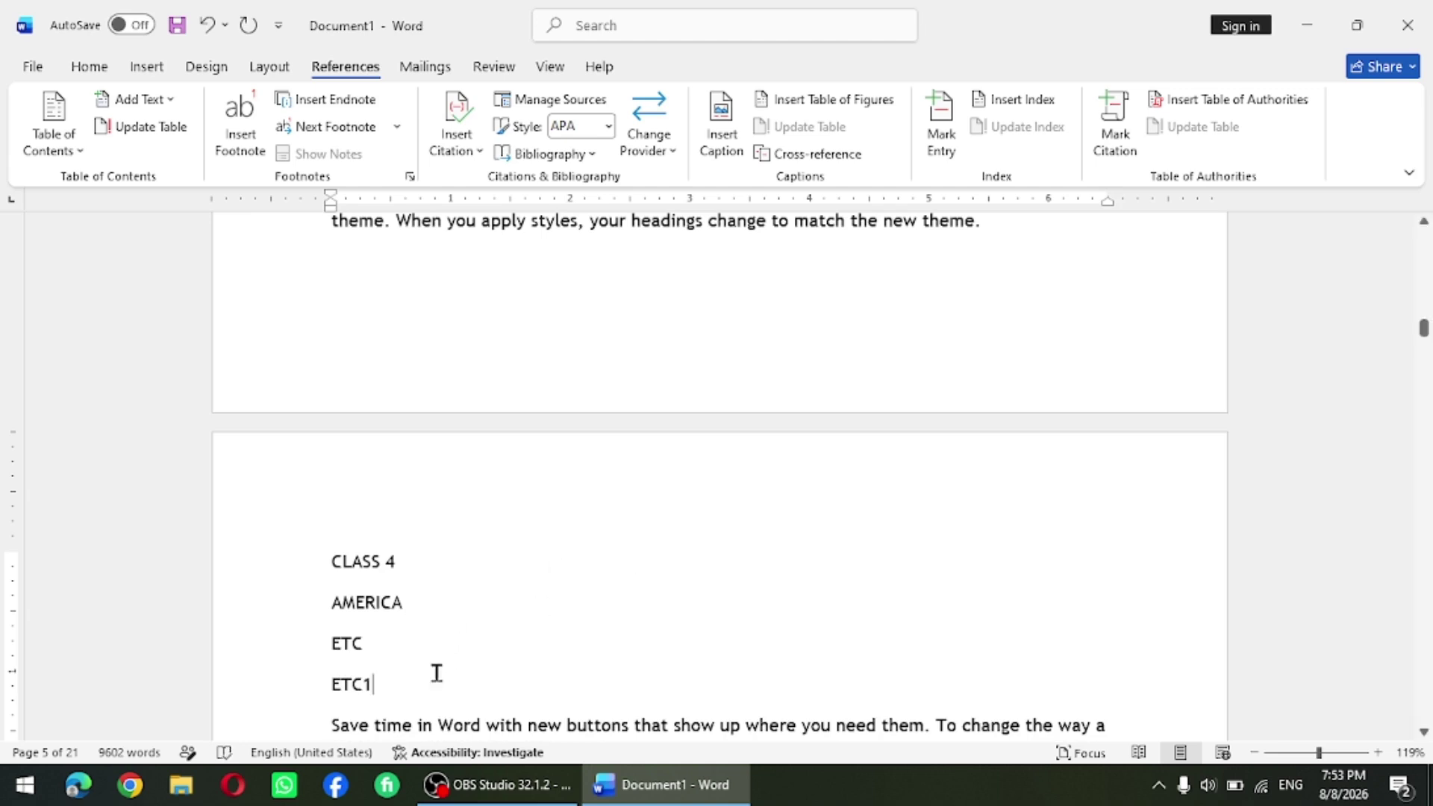
# - Assign the CLASS 4 line to Level 1 of the table of contents
pyautogui.moveTo(409, 678); pyautogui.dragTo(333, 560)
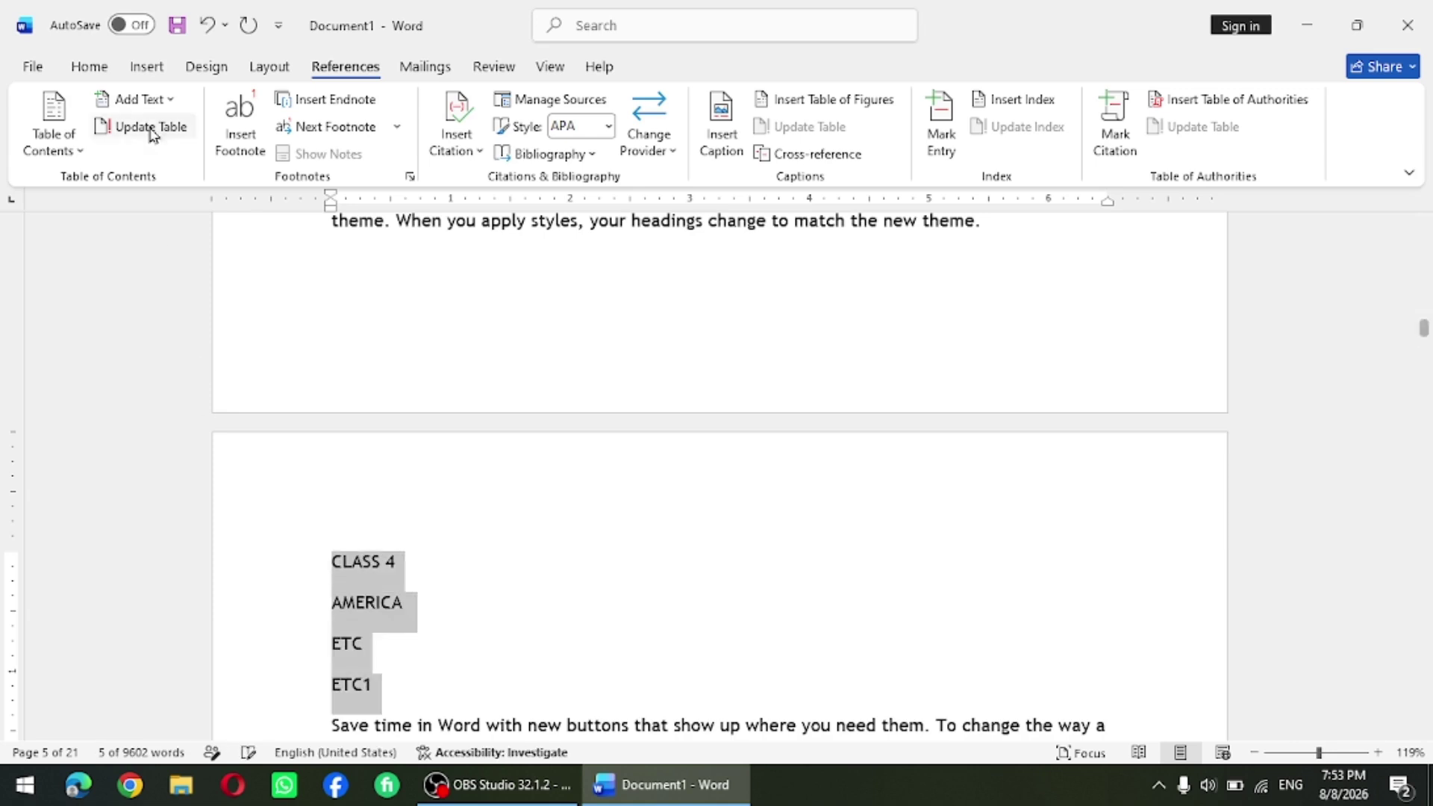
pyautogui.click(464, 560)
pyautogui.click(313, 552)
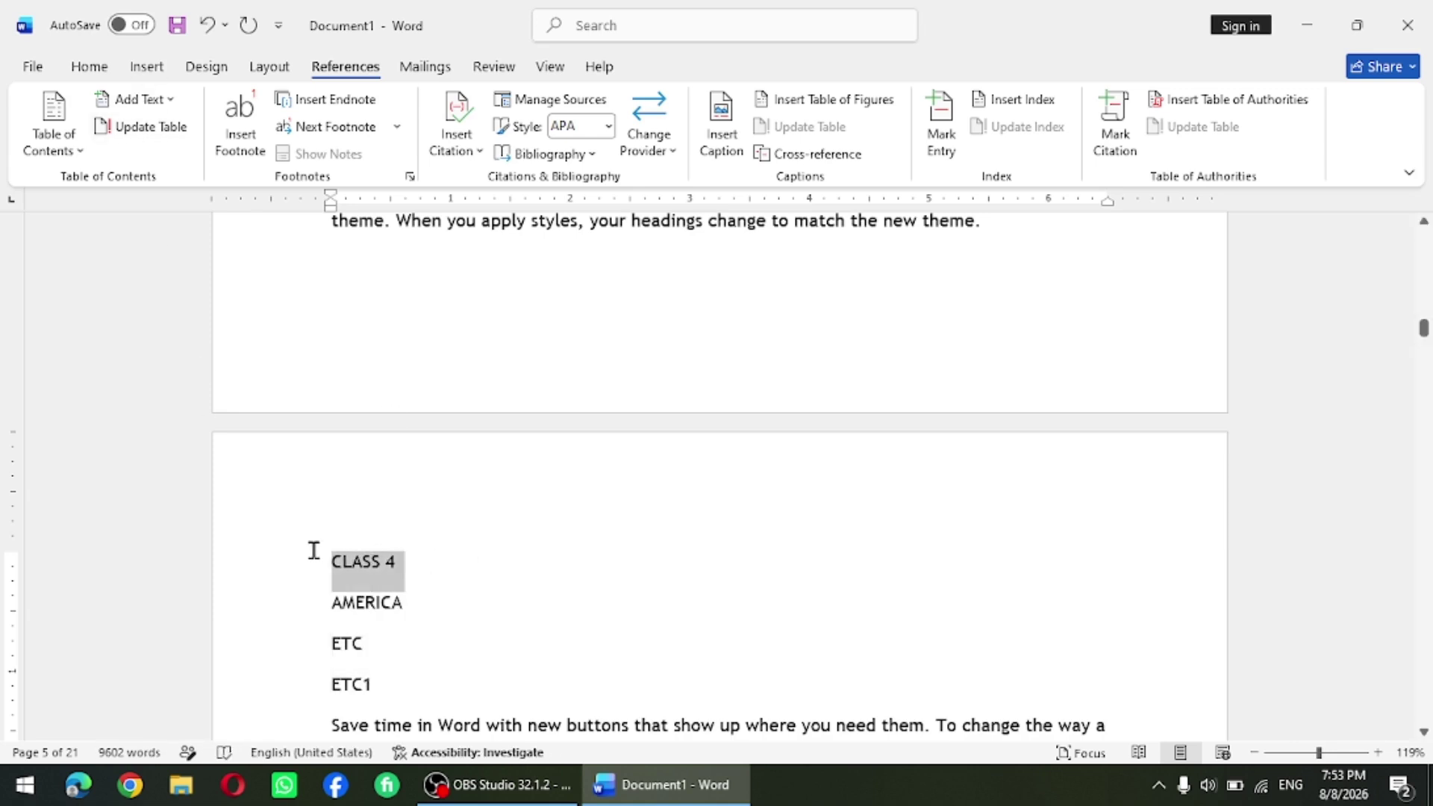
pyautogui.click(135, 99)
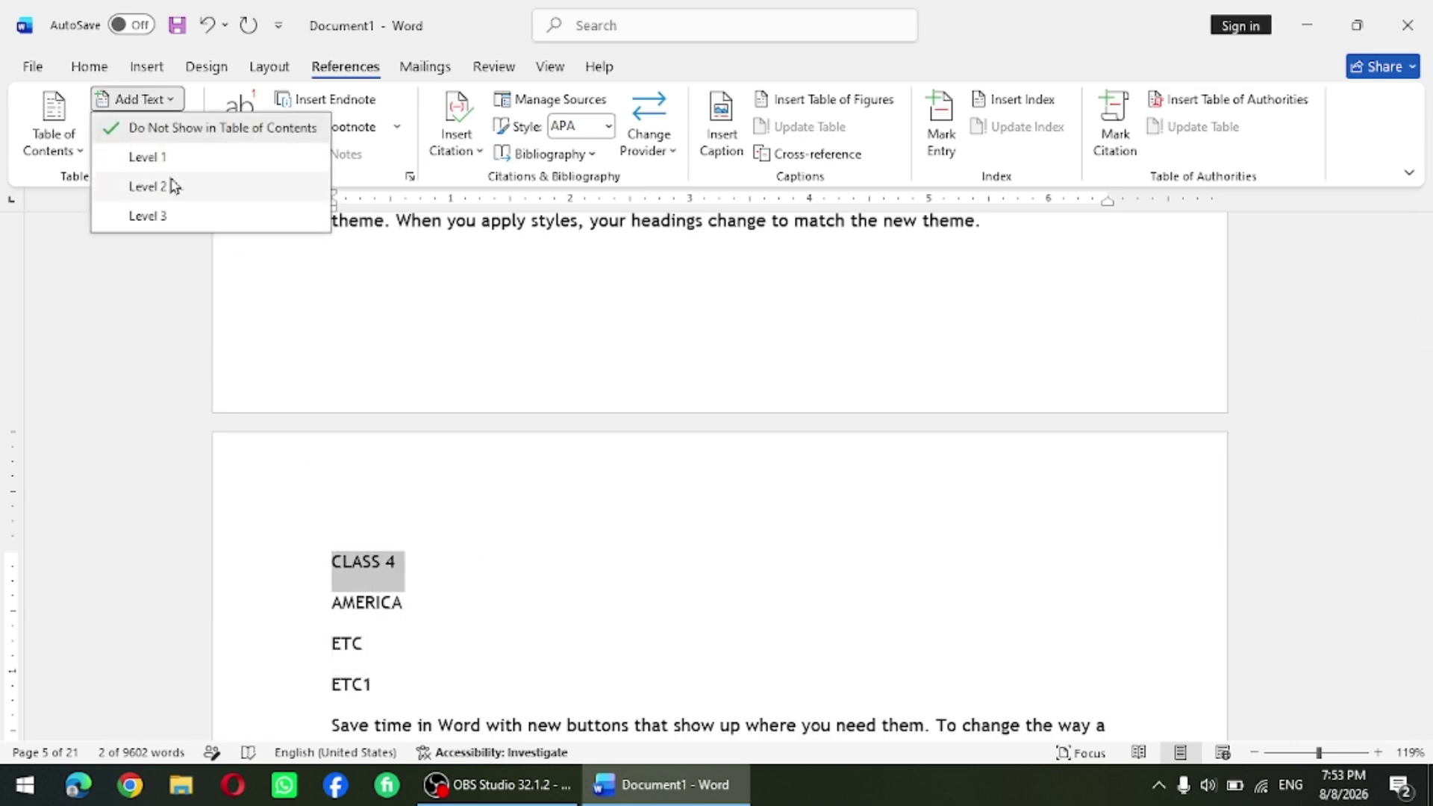
pyautogui.click(171, 161)
# - Assign the AMERICA line below CLASS 4 to Level 2 of the table of contents
pyautogui.click(307, 590)
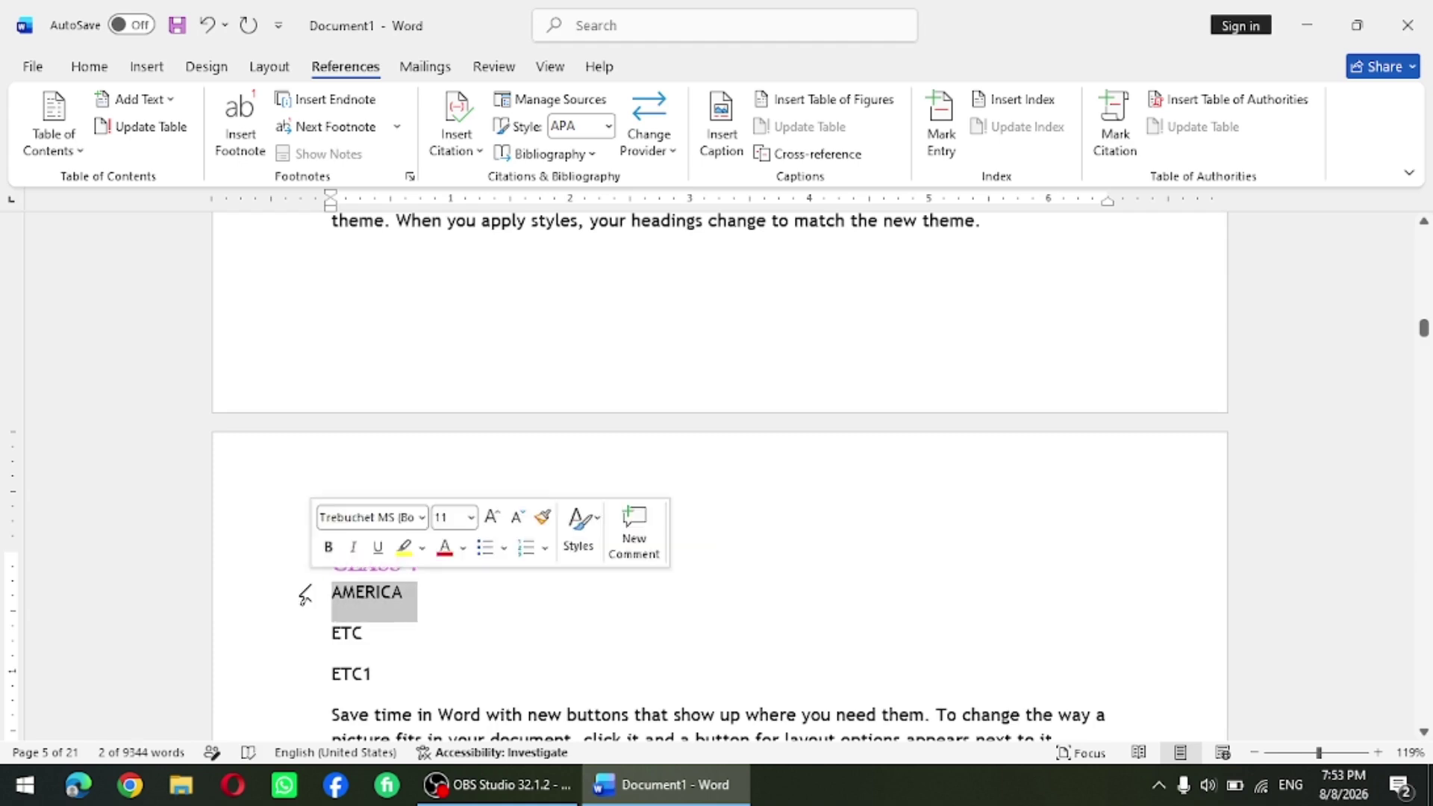
pyautogui.click(142, 99)
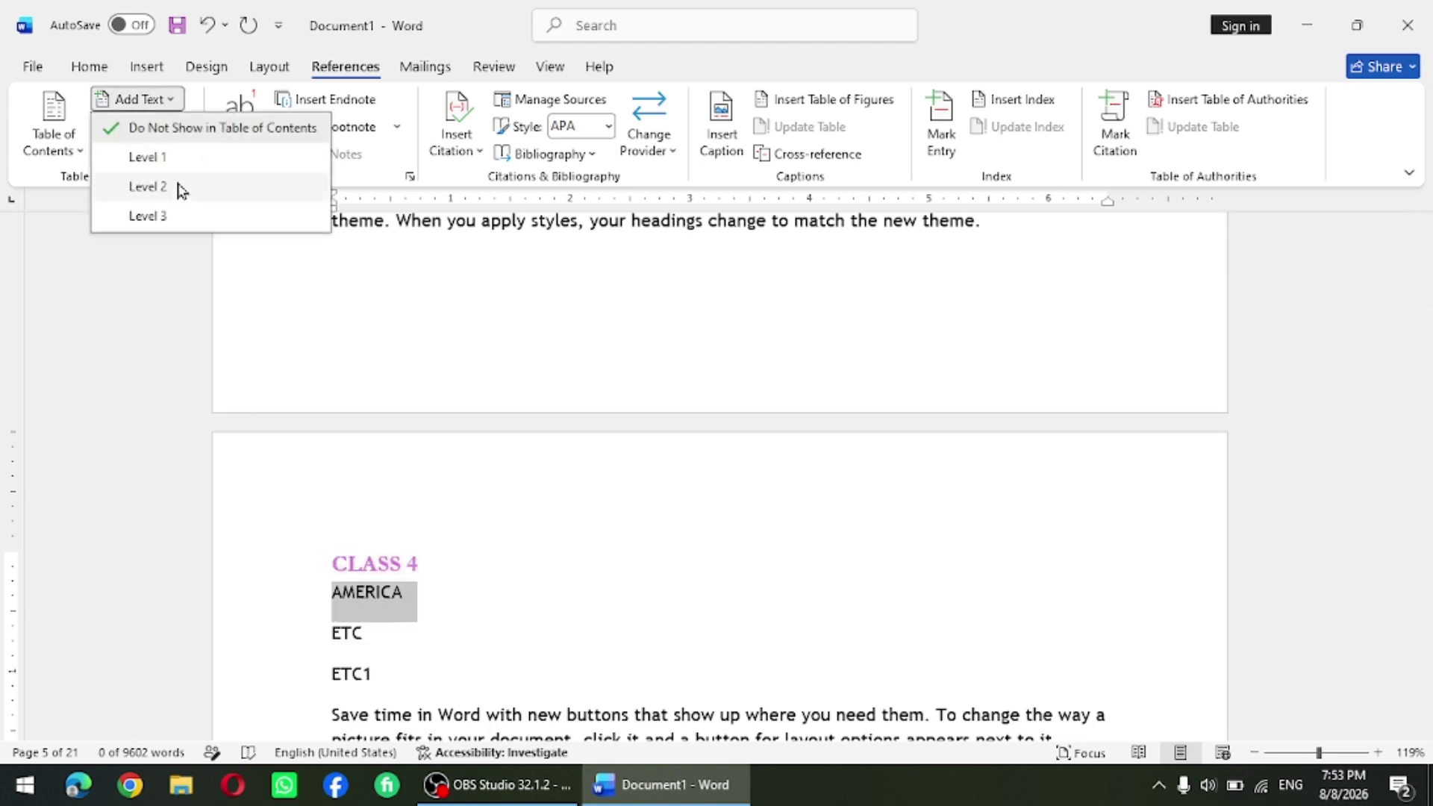
pyautogui.click(148, 186)
# - Assign the ETC and ETC1 lines below AMERICA to Level 3 of the table of contents
pyautogui.click(307, 634)
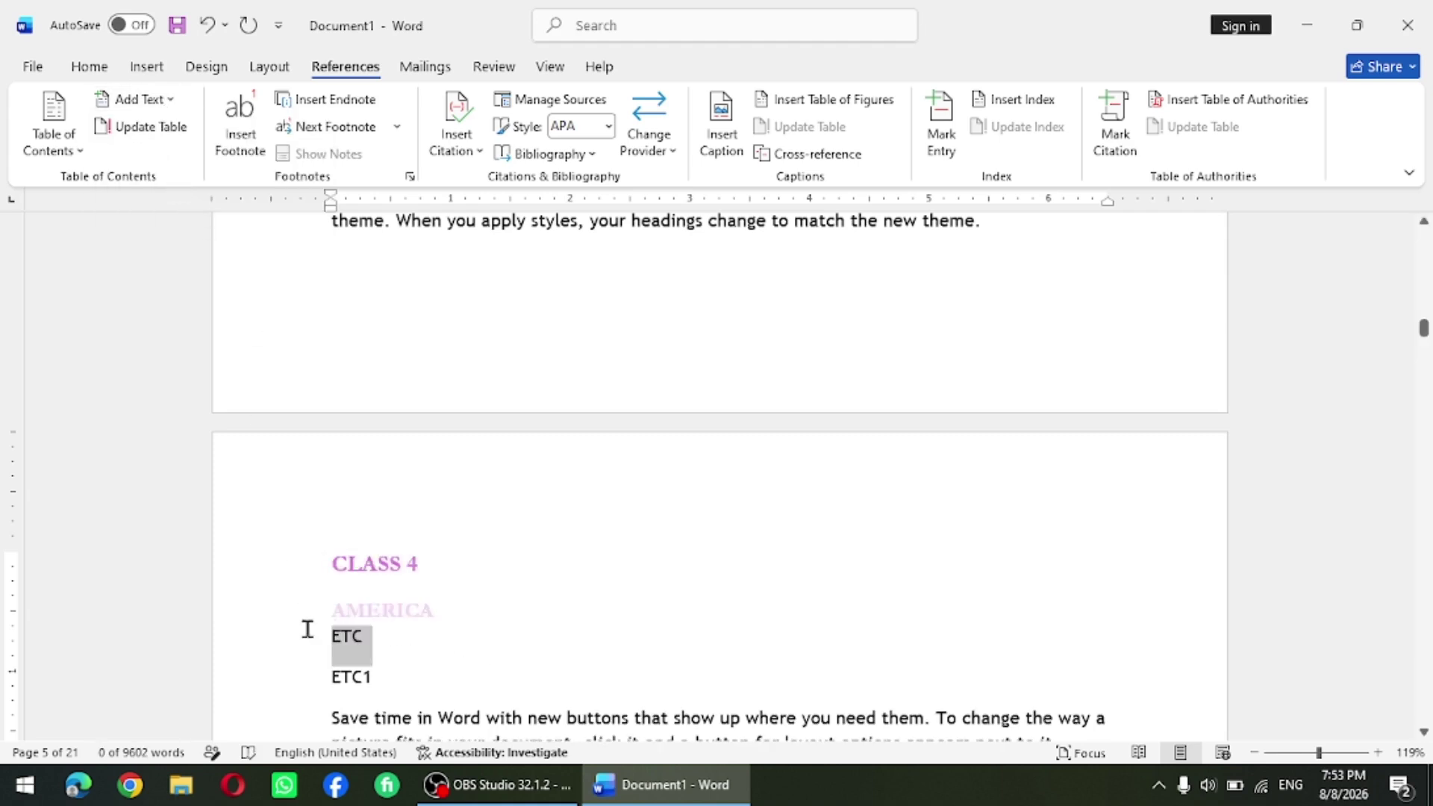
pyautogui.click(138, 100)
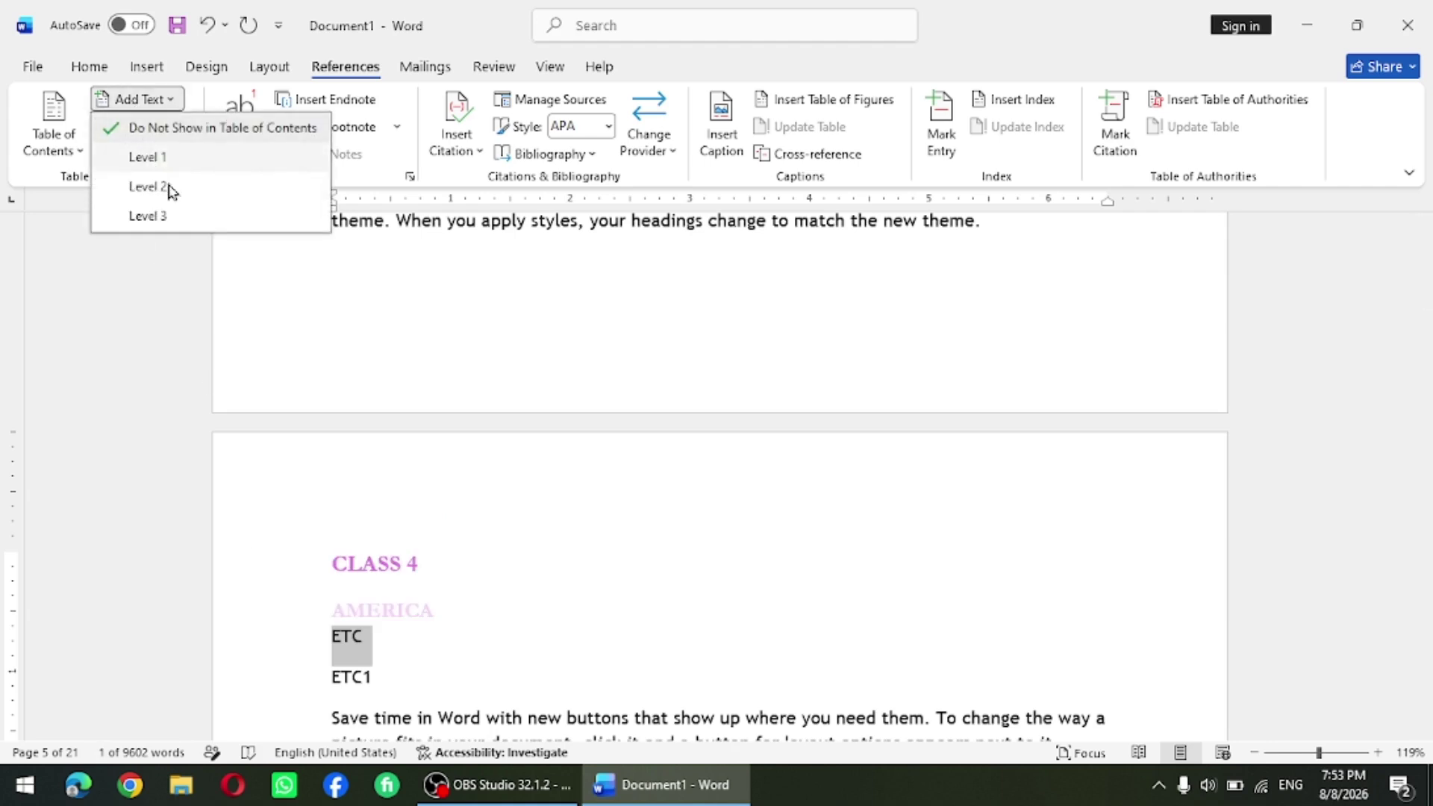
pyautogui.click(165, 216)
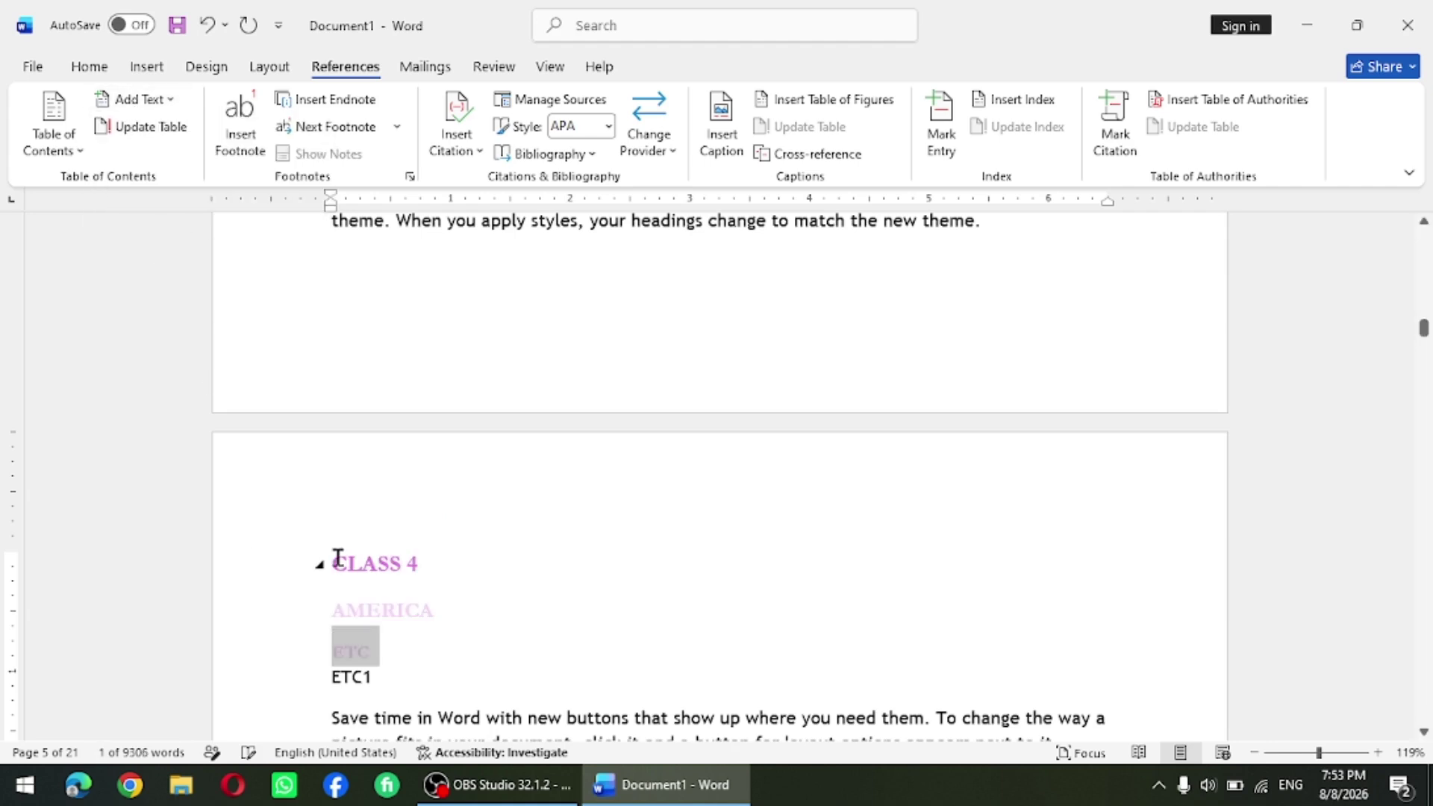
pyautogui.click(381, 675)
pyautogui.click(327, 671)
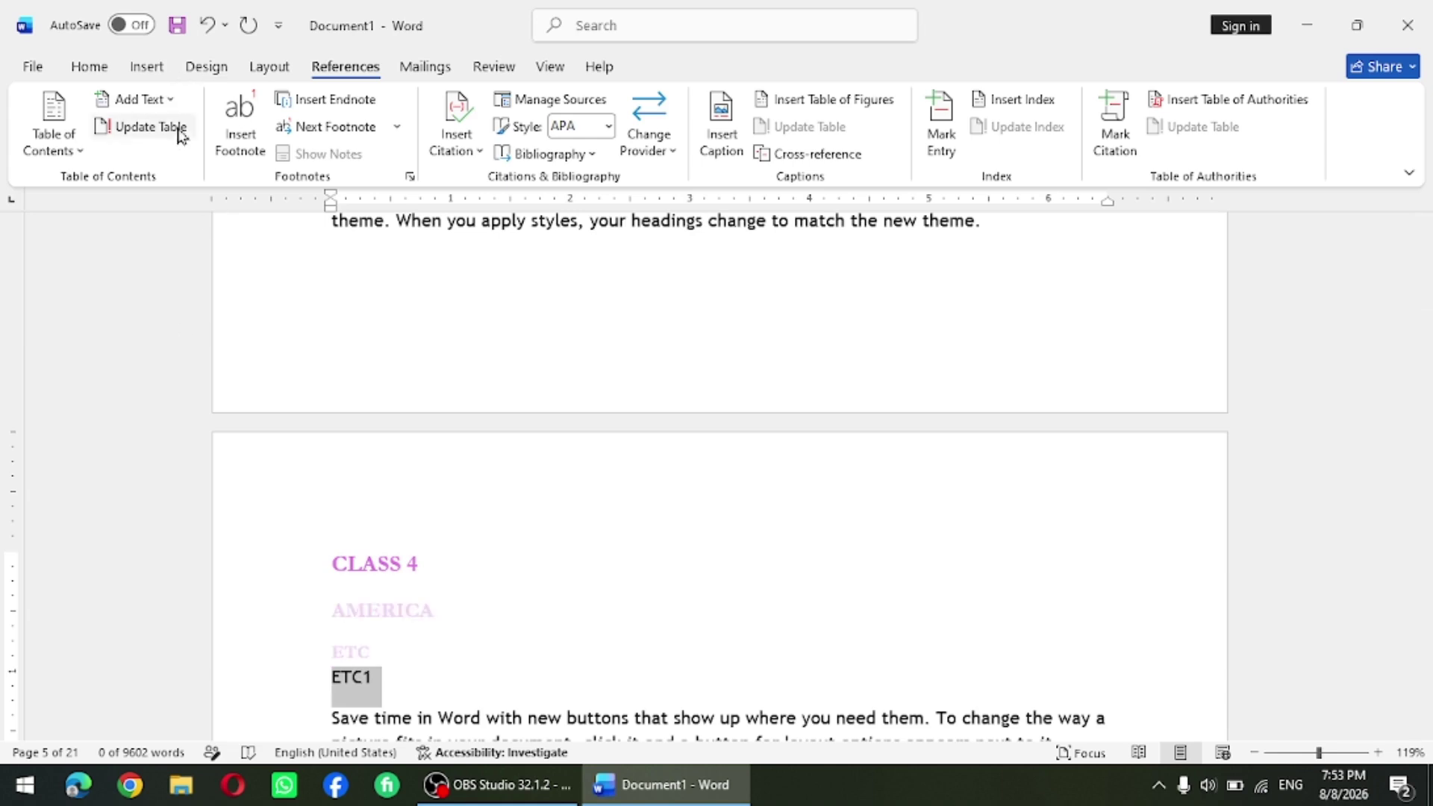
pyautogui.click(142, 100)
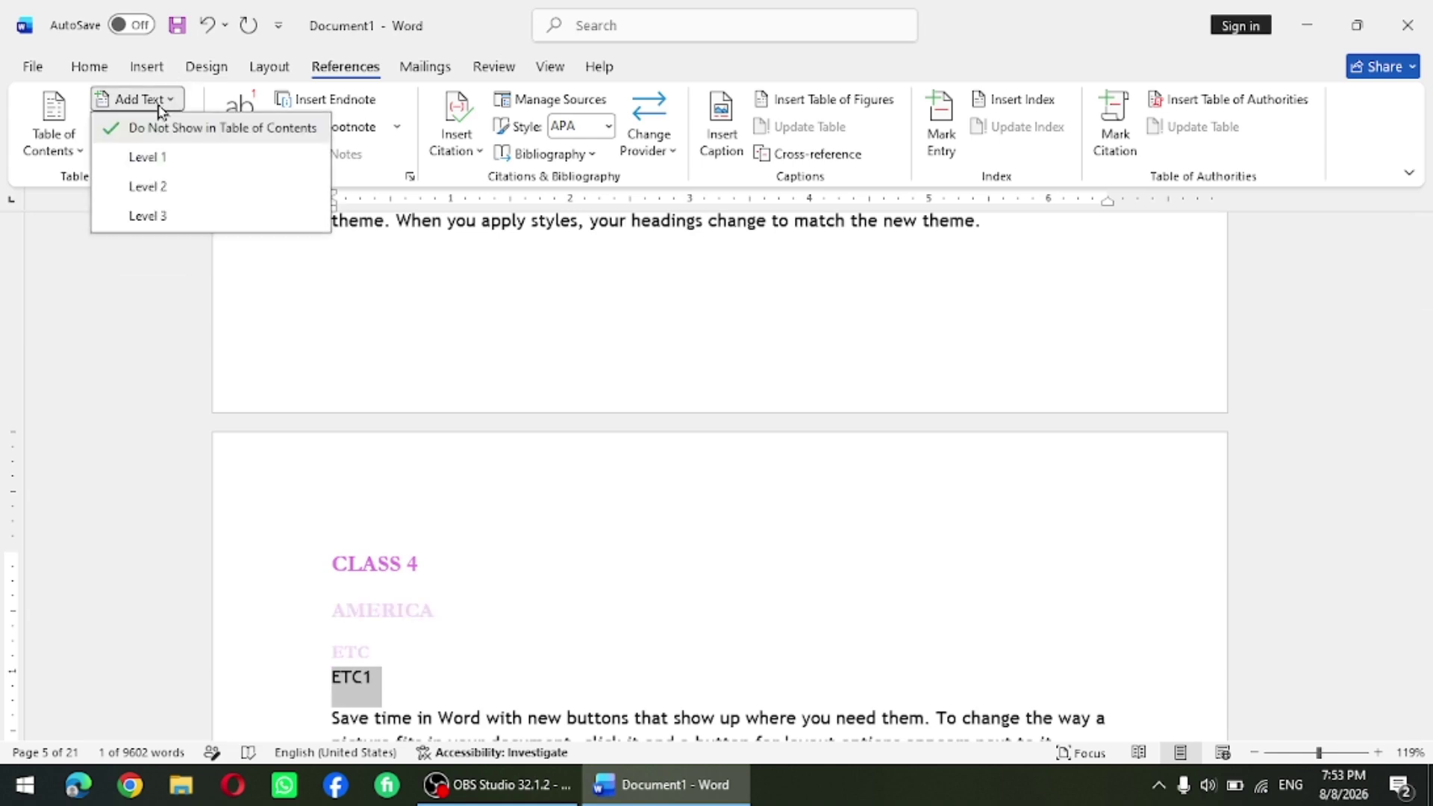
pyautogui.click(173, 217)
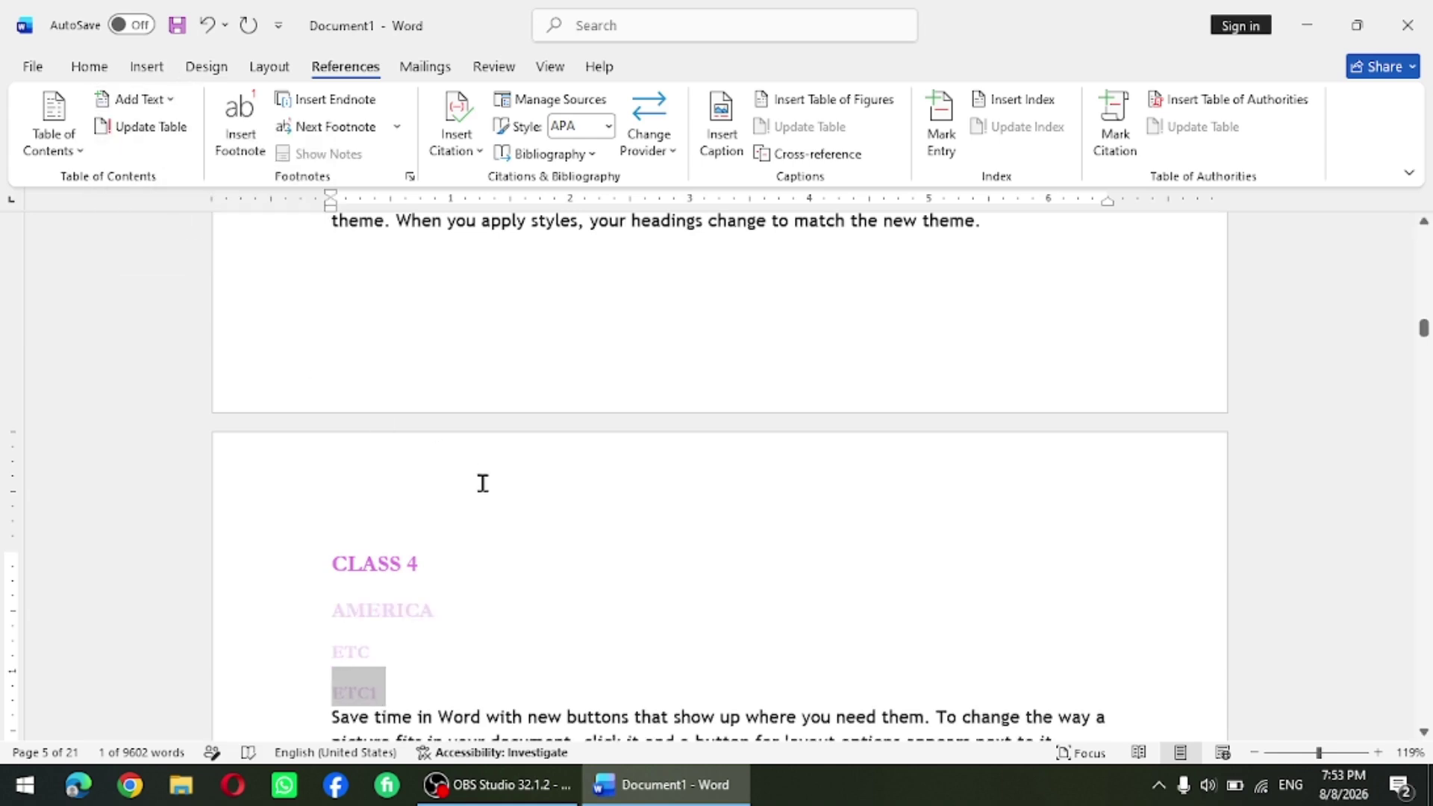
pyautogui.click(515, 597)
# - Return to the table of contents at the document's start and update its page numbers only
pyautogui.scroll(-3, 635, 578)
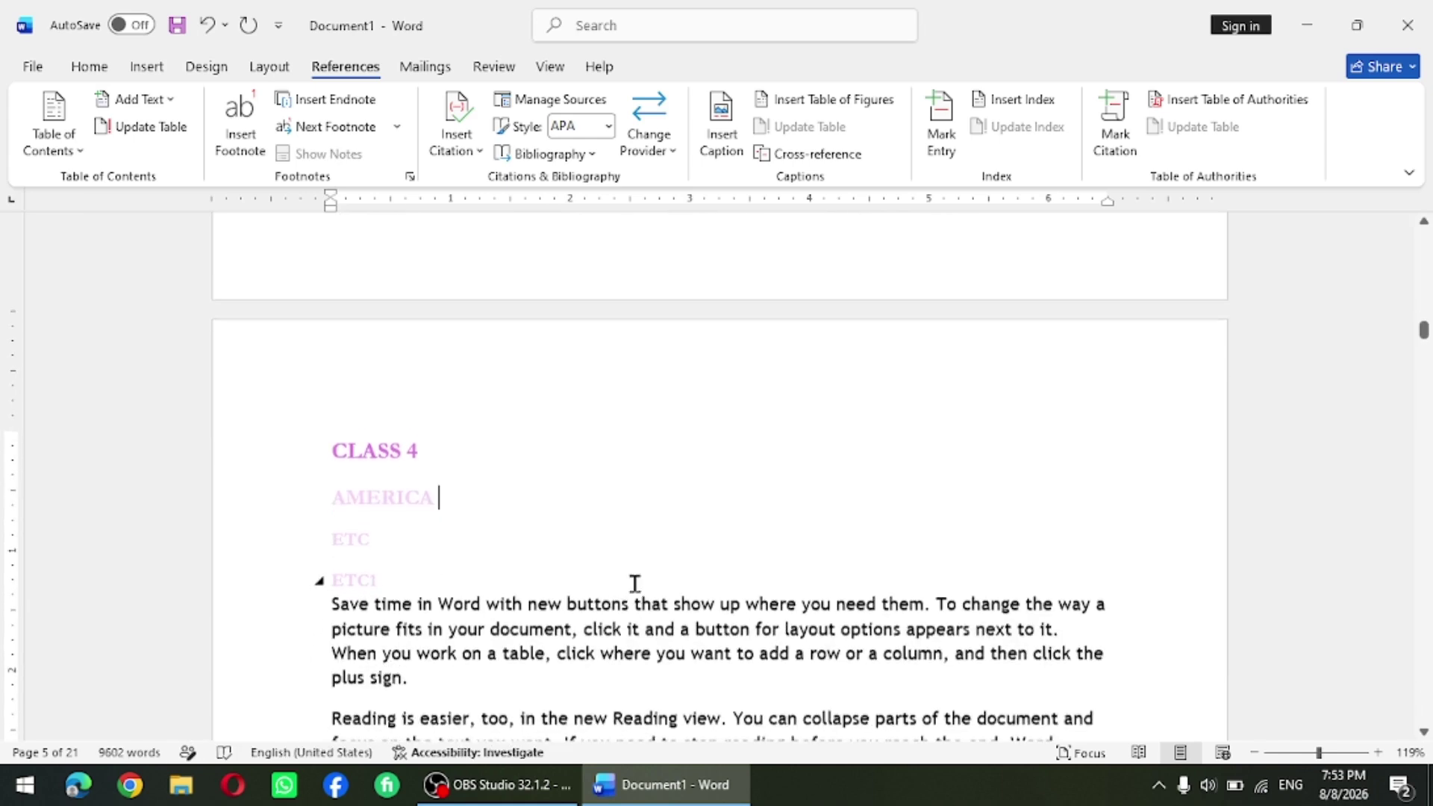
pyautogui.scroll(-3, 551, 602)
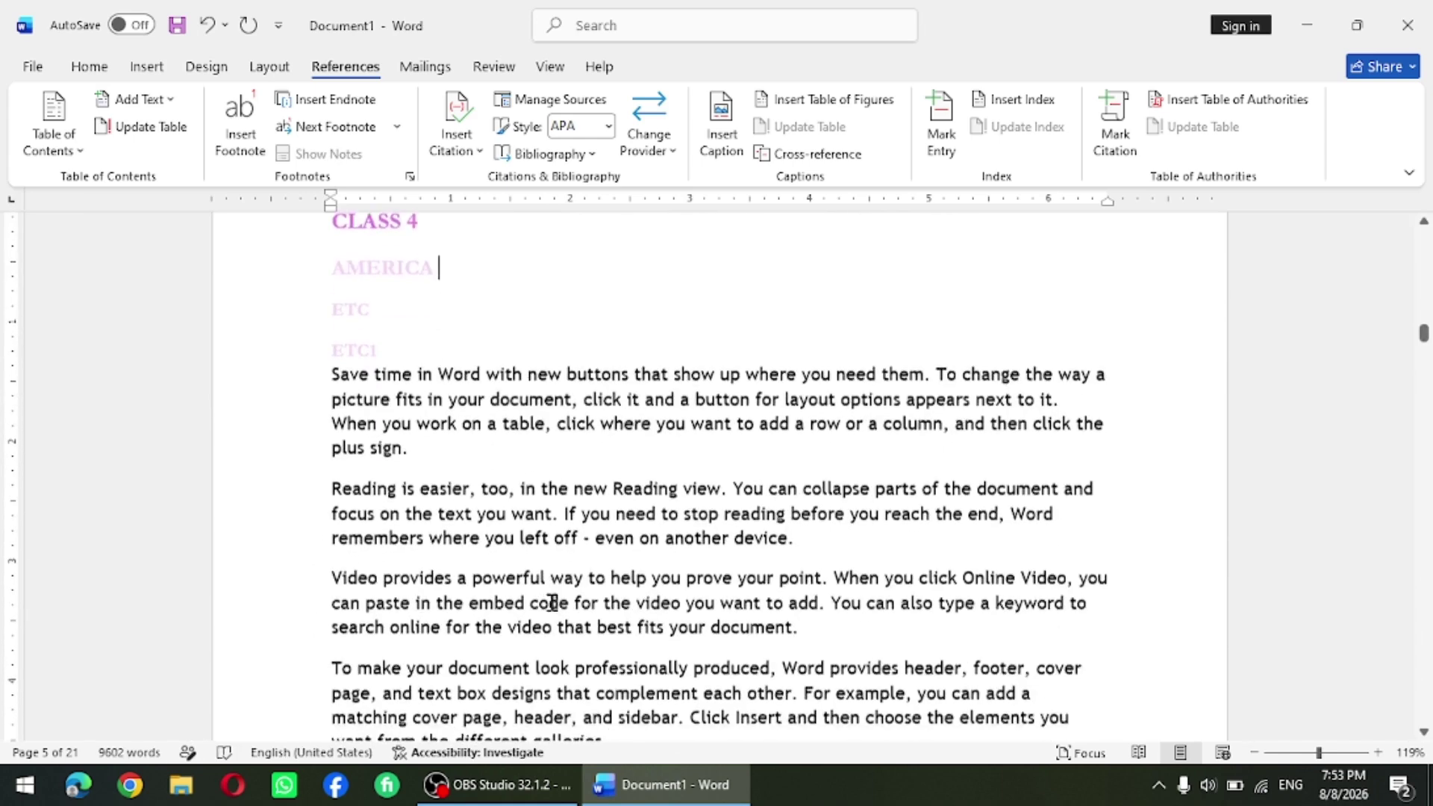
pyautogui.scroll(4, 551, 602)
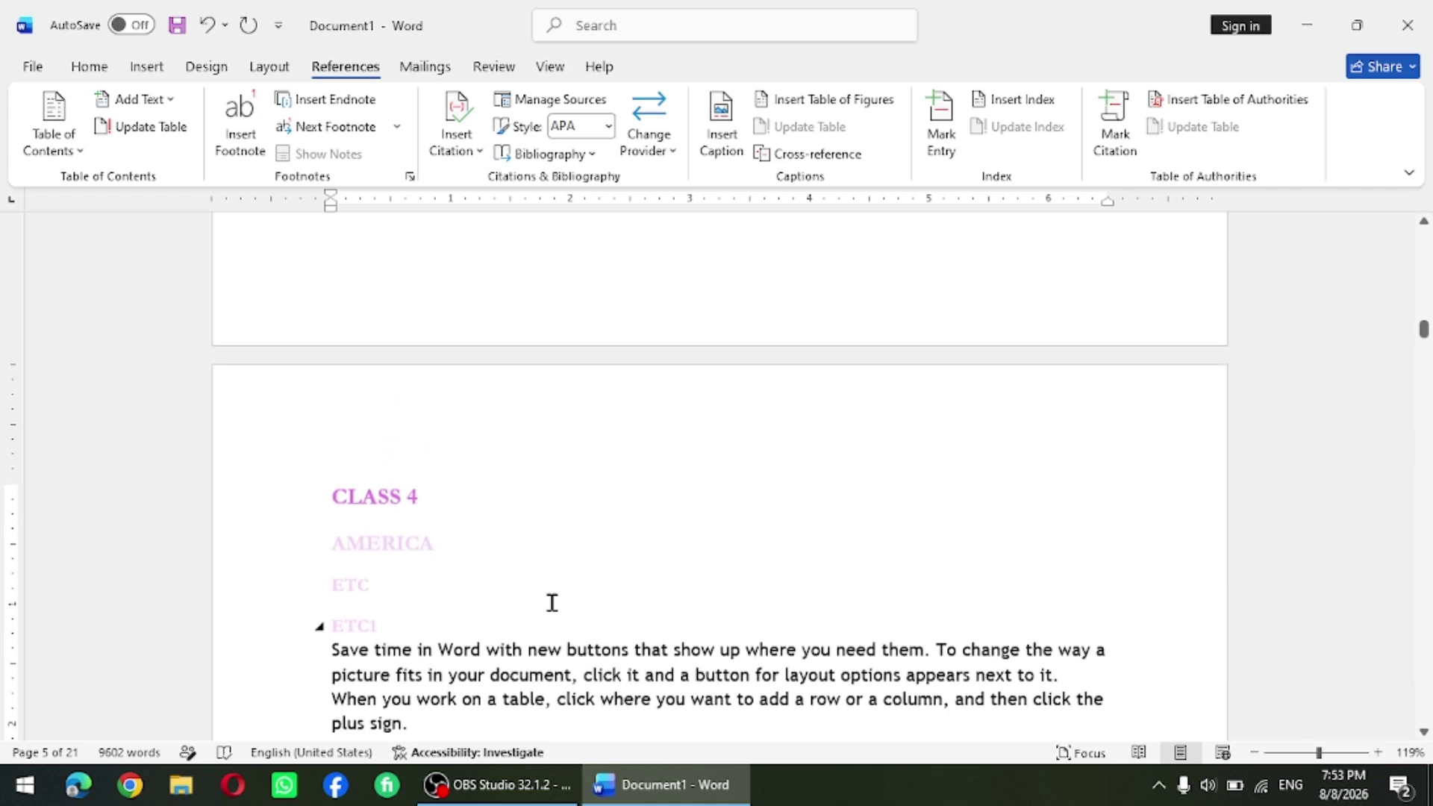
pyautogui.hotkey('ctrl', 'Home')
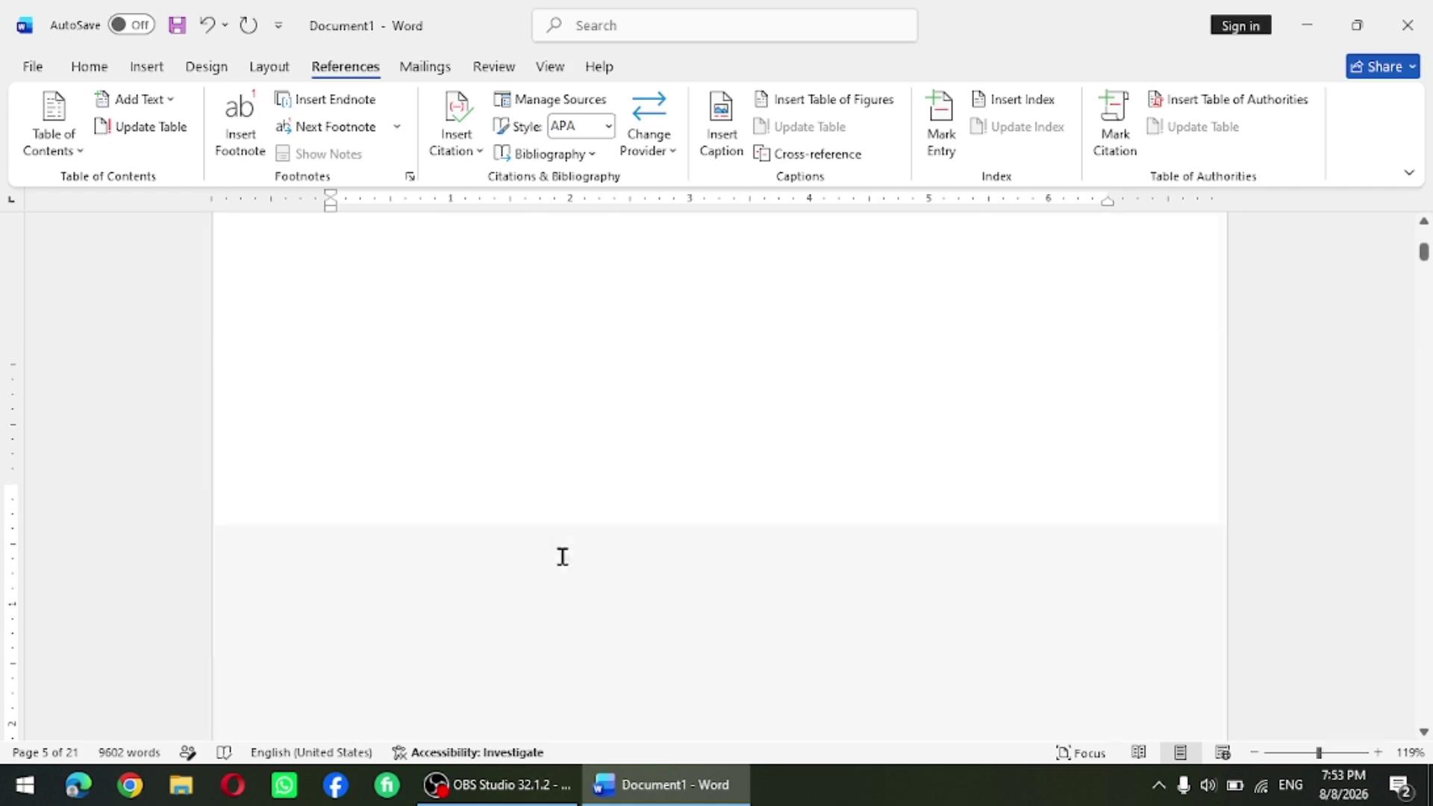
pyautogui.scroll(-3, 680, 435)
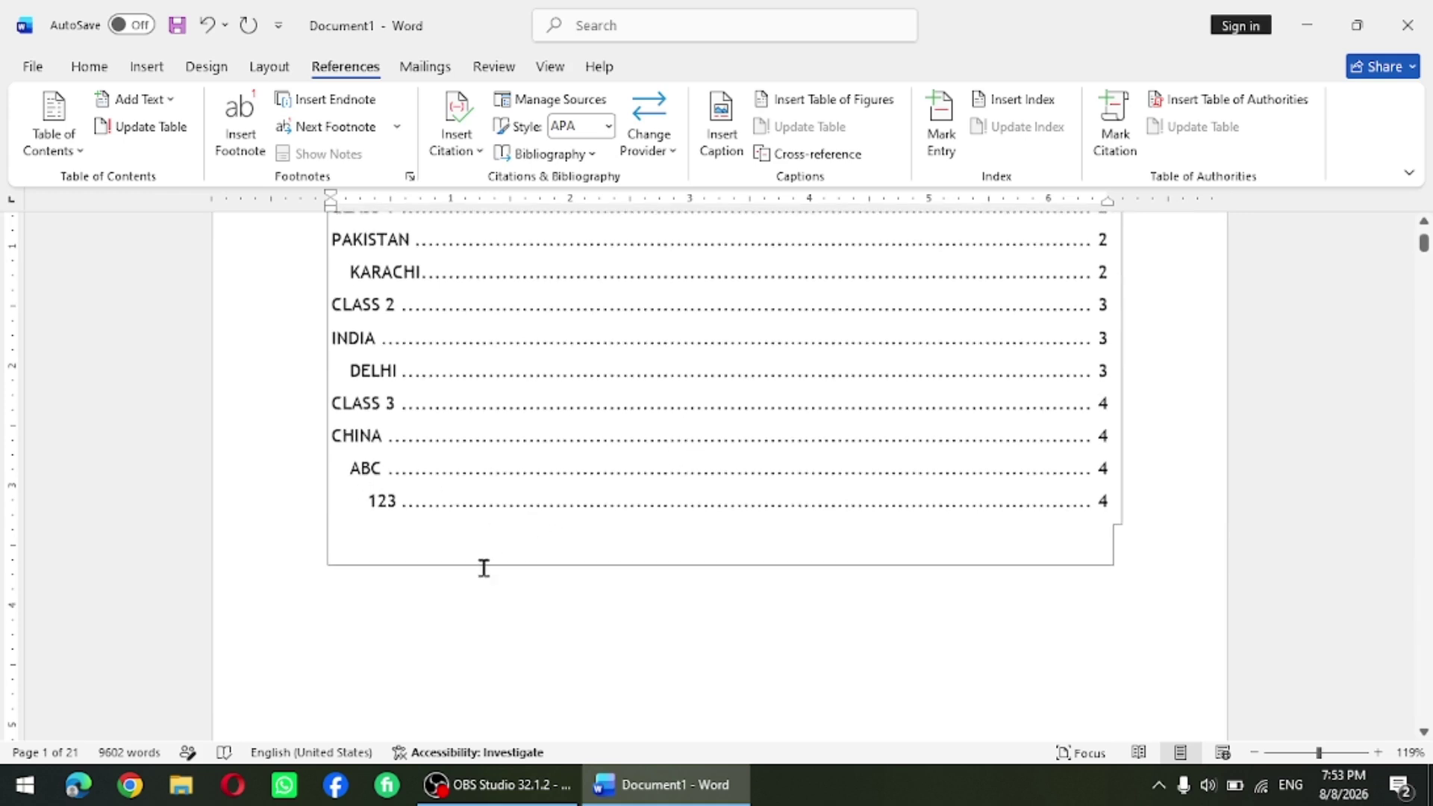
pyautogui.scroll(4, 523, 584)
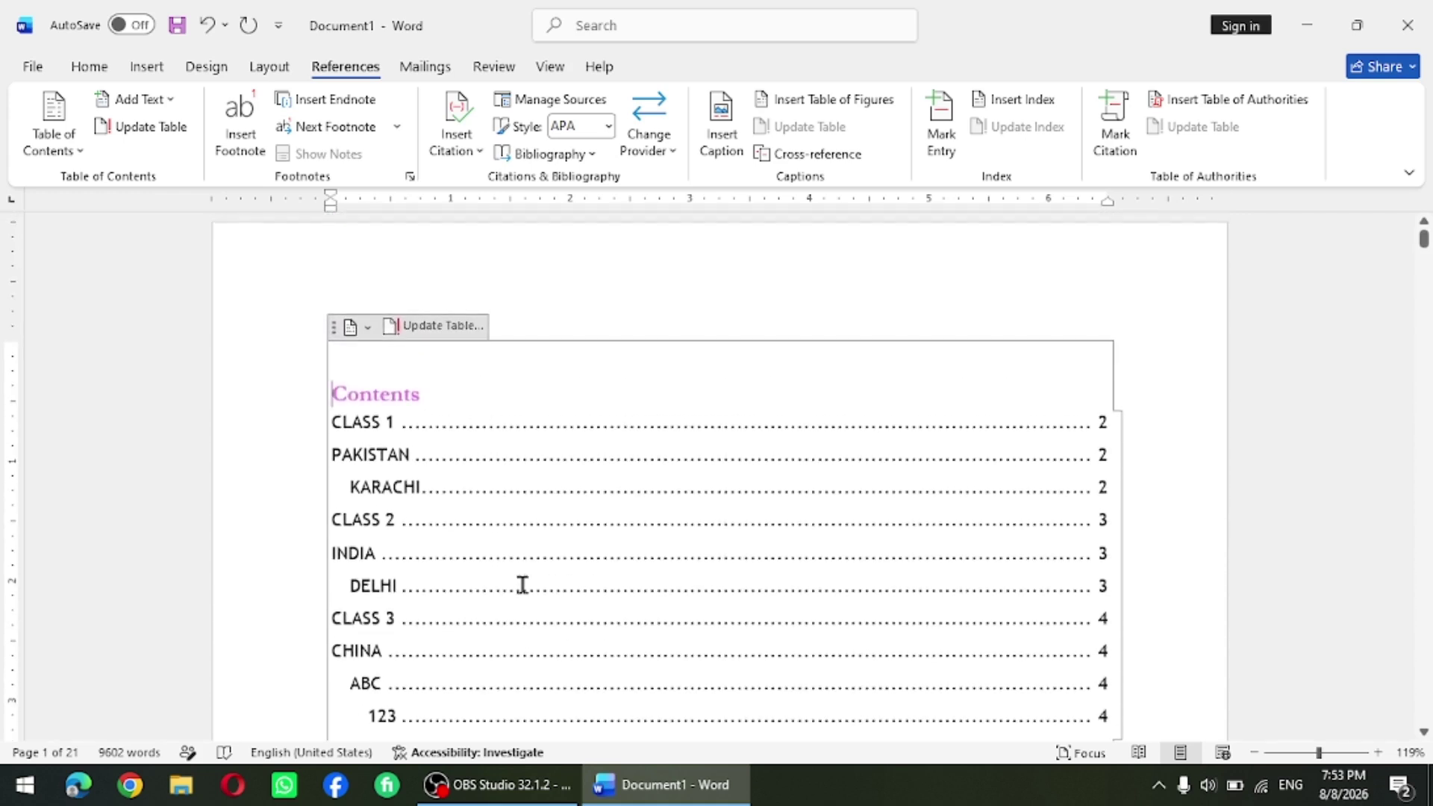
pyautogui.click(161, 128)
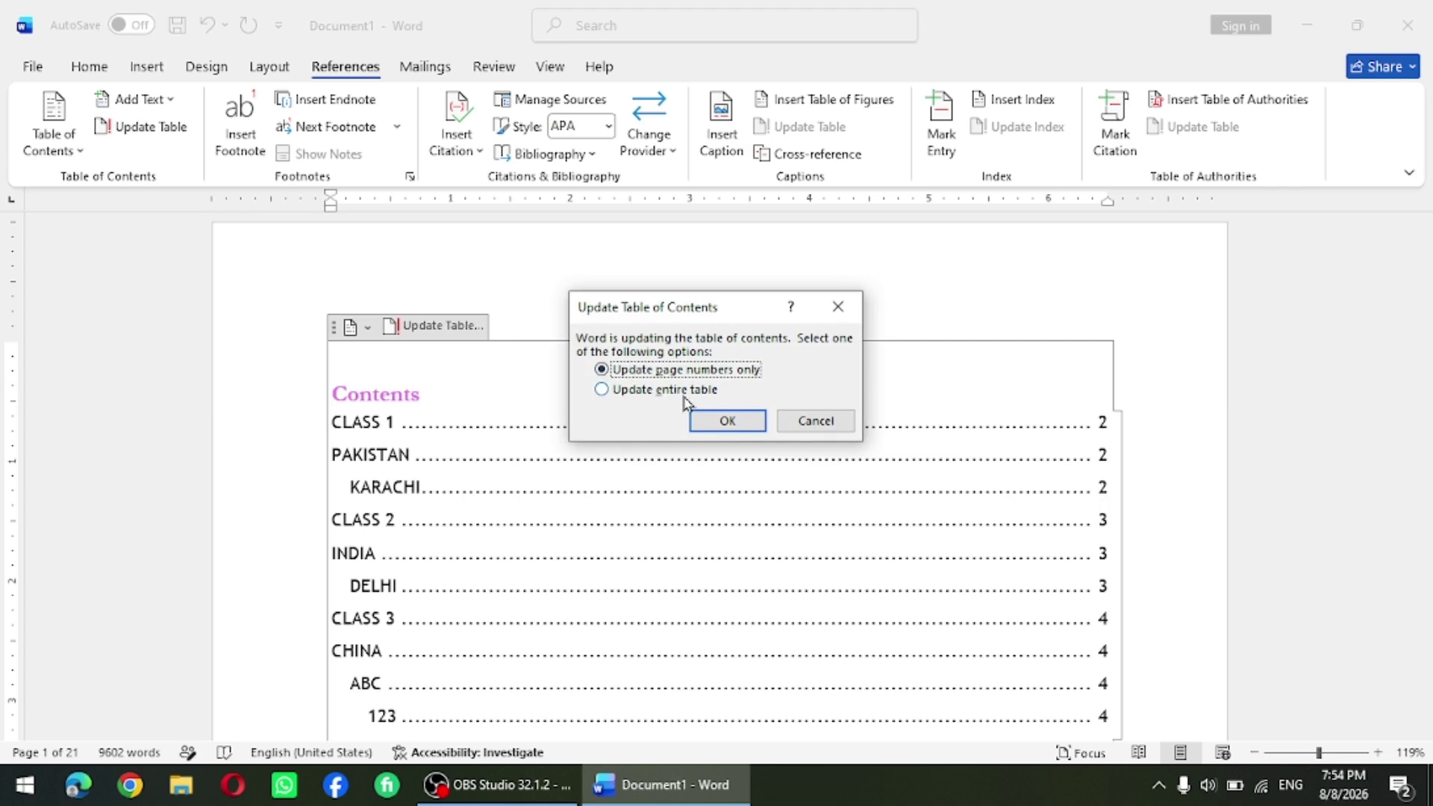
pyautogui.click(726, 420)
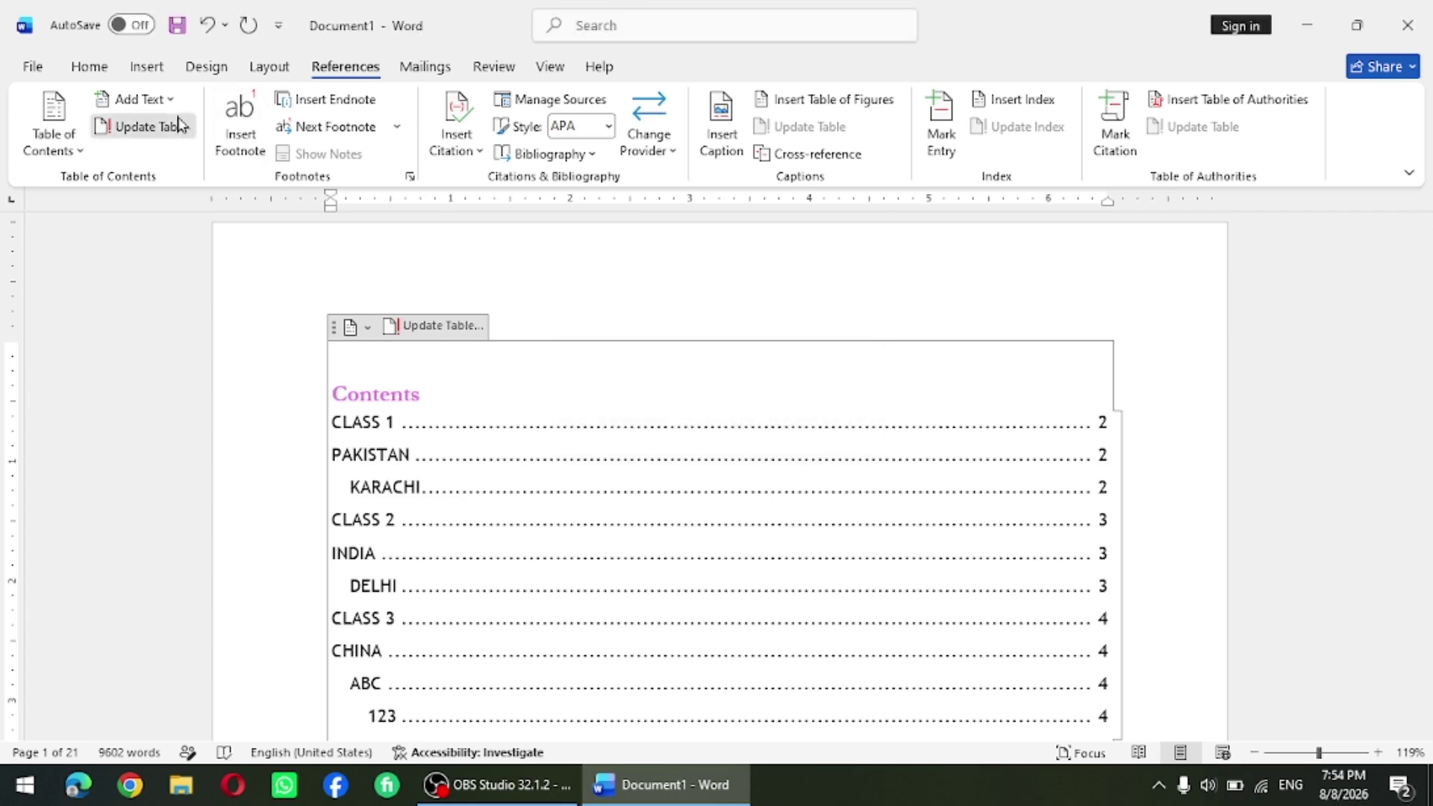
# - Update the entire table of contents to include the CLASS 4 headings
pyautogui.click(138, 126)
pyautogui.click(602, 390)
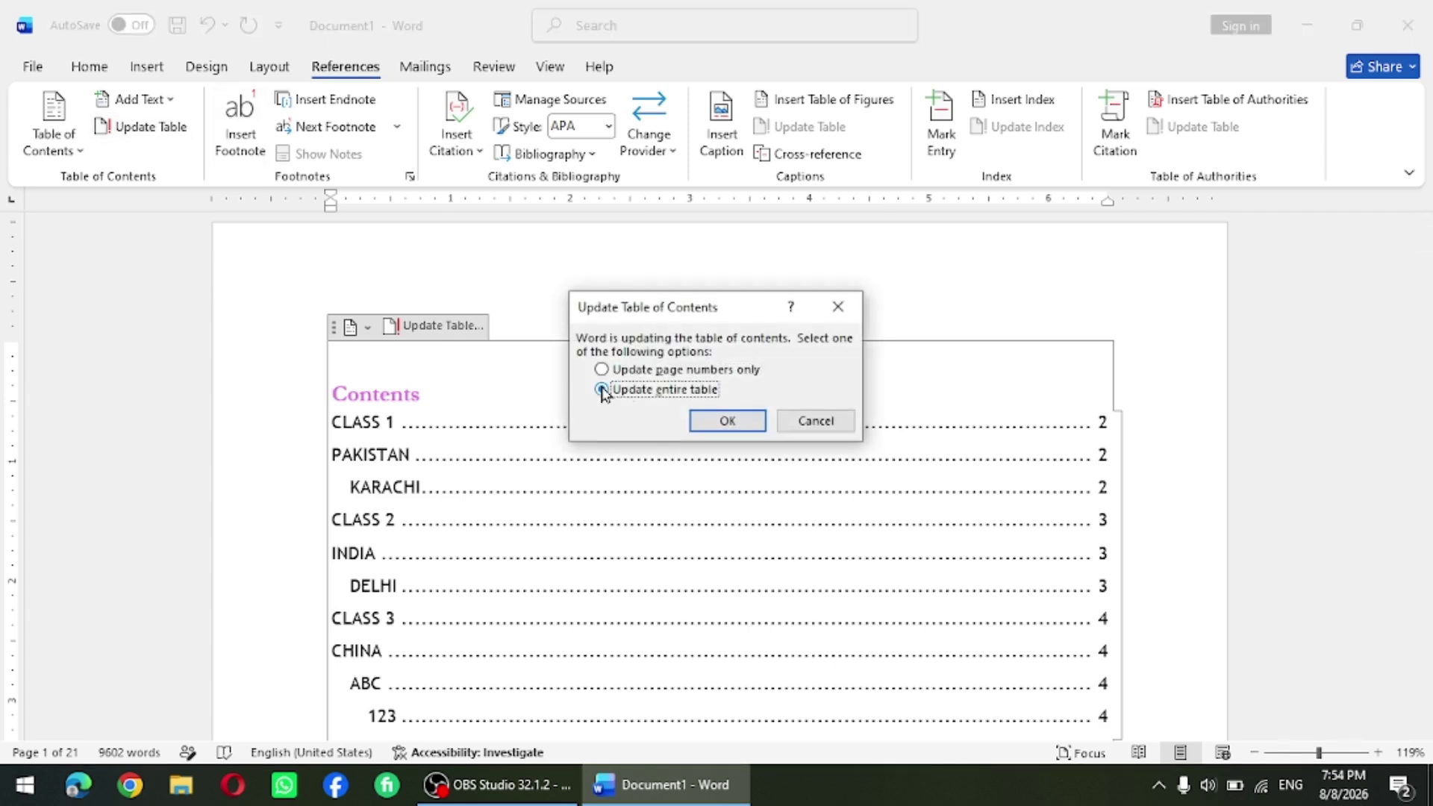
pyautogui.click(719, 420)
pyautogui.scroll(-3, 671, 554)
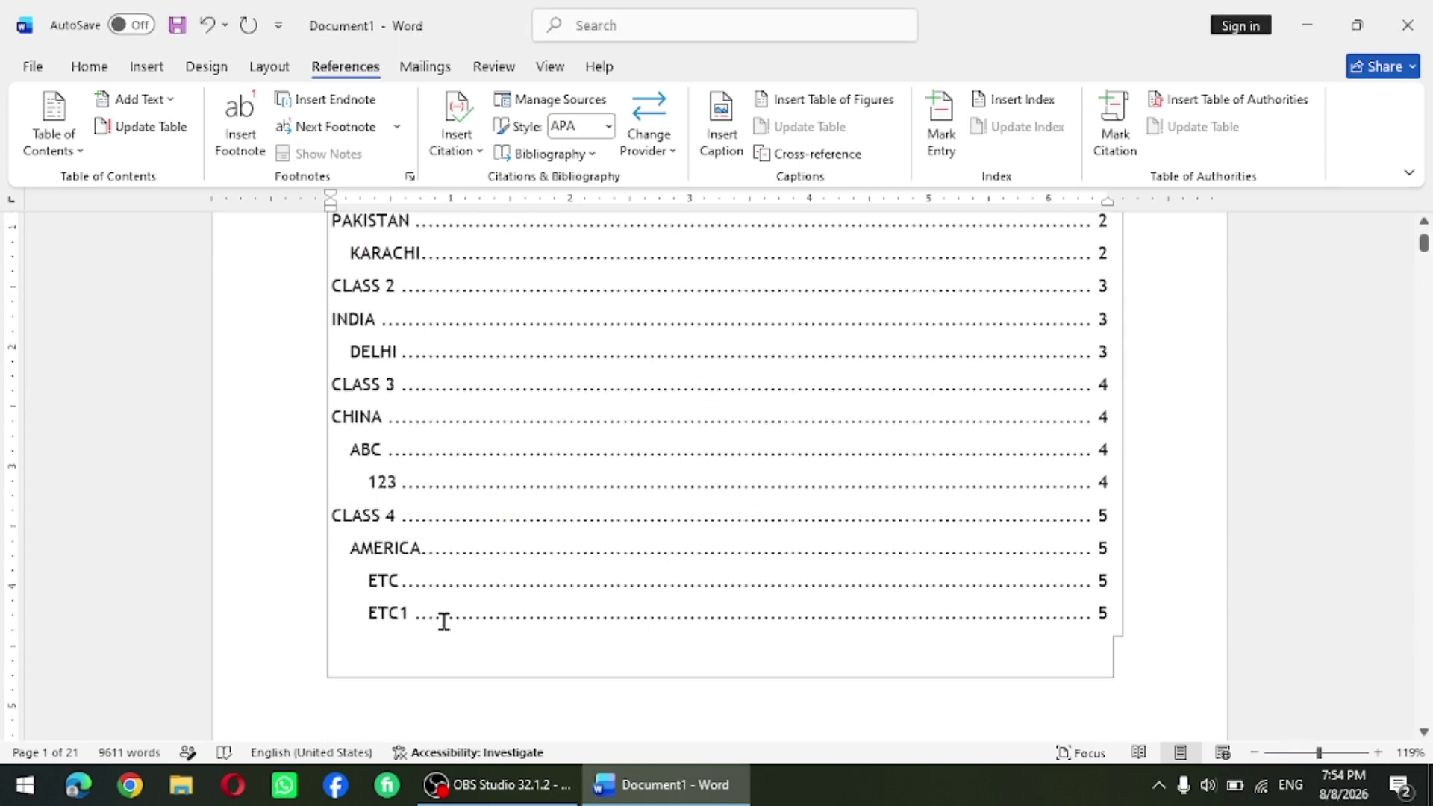
# - Follow the CLASS 4 entry's link to its heading, return to the table of contents and view its update options
pyautogui.keyDown('ctrl'); pyautogui.click(387, 525); pyautogui.keyUp('ctrl')
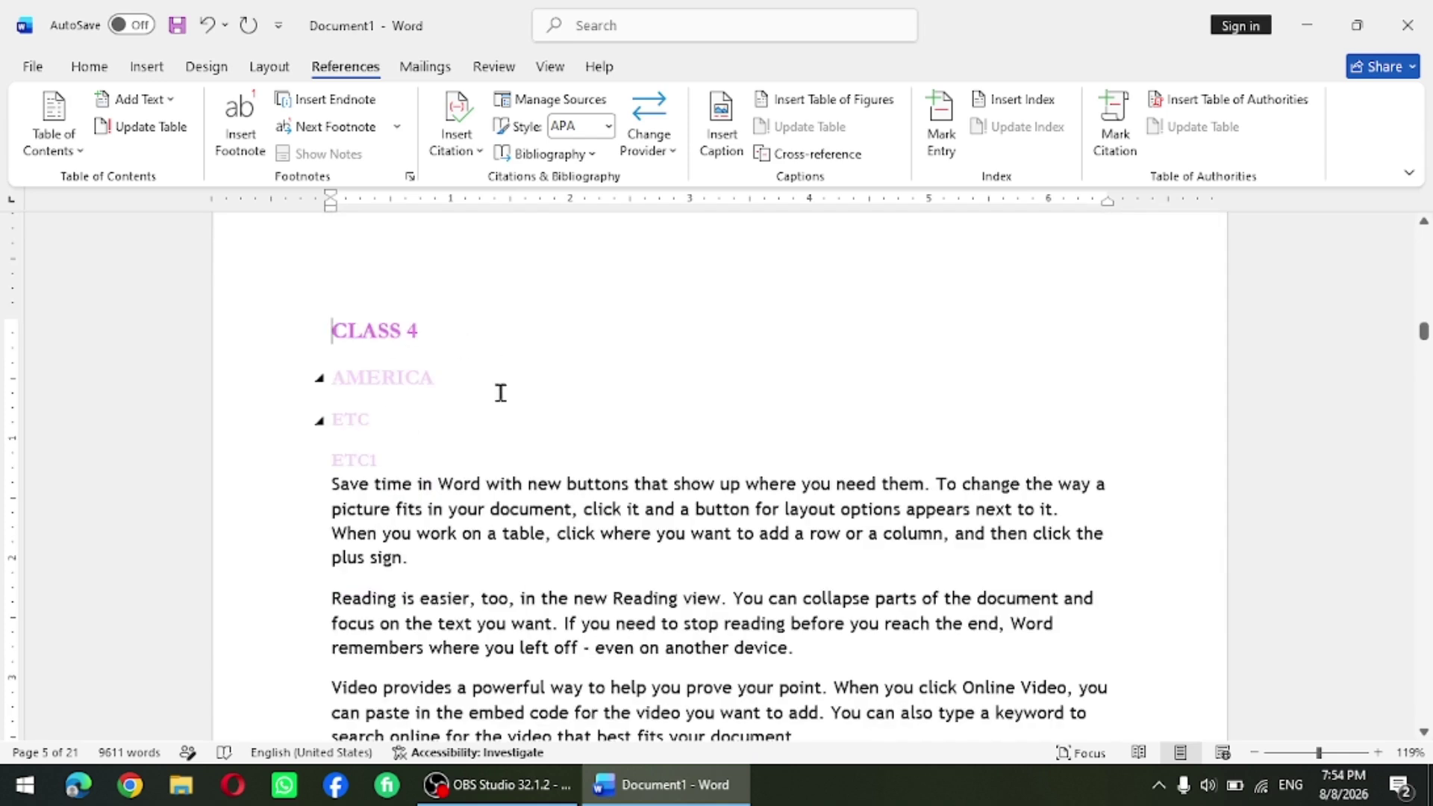
pyautogui.scroll(5, 500, 393)
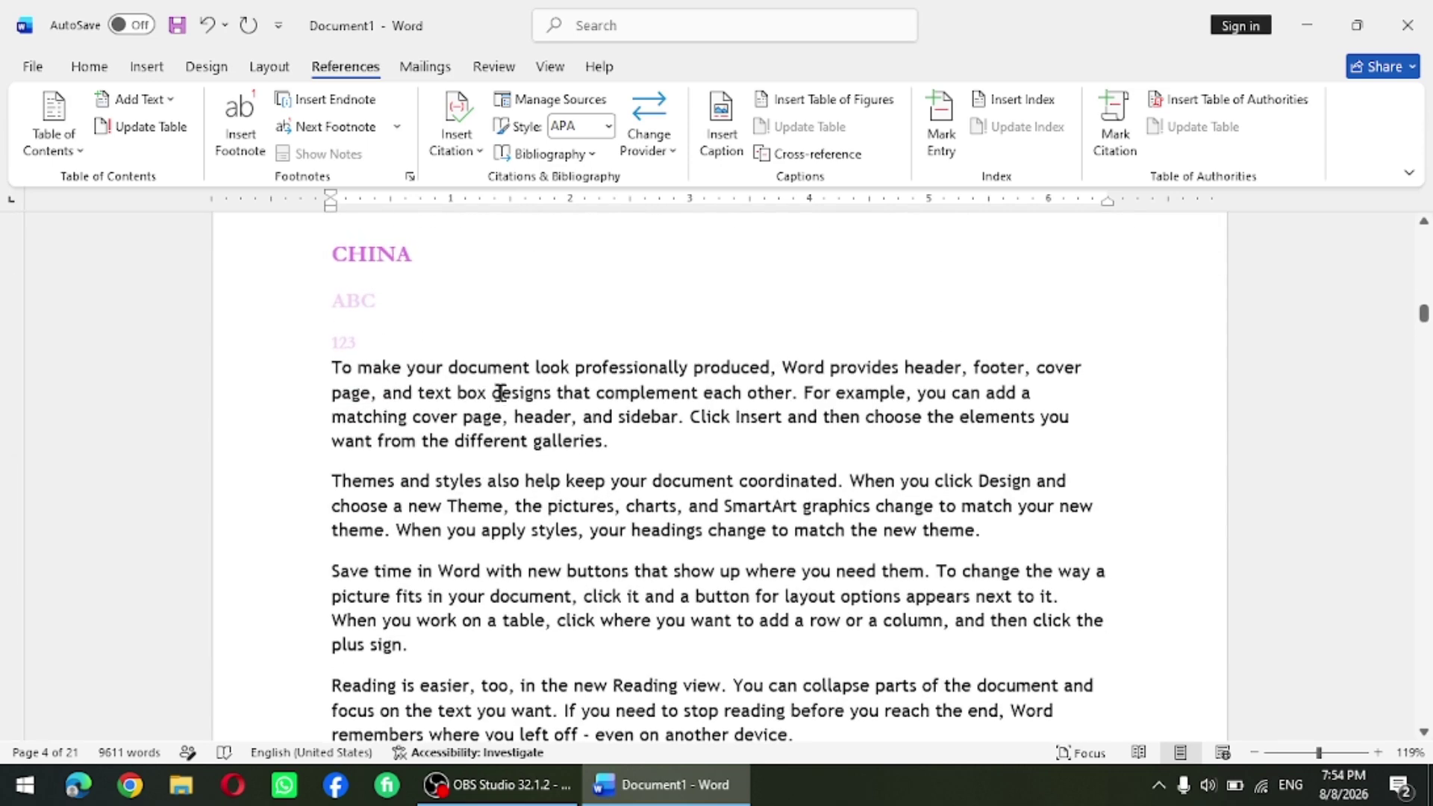
pyautogui.hotkey('ctrl', 'Home')
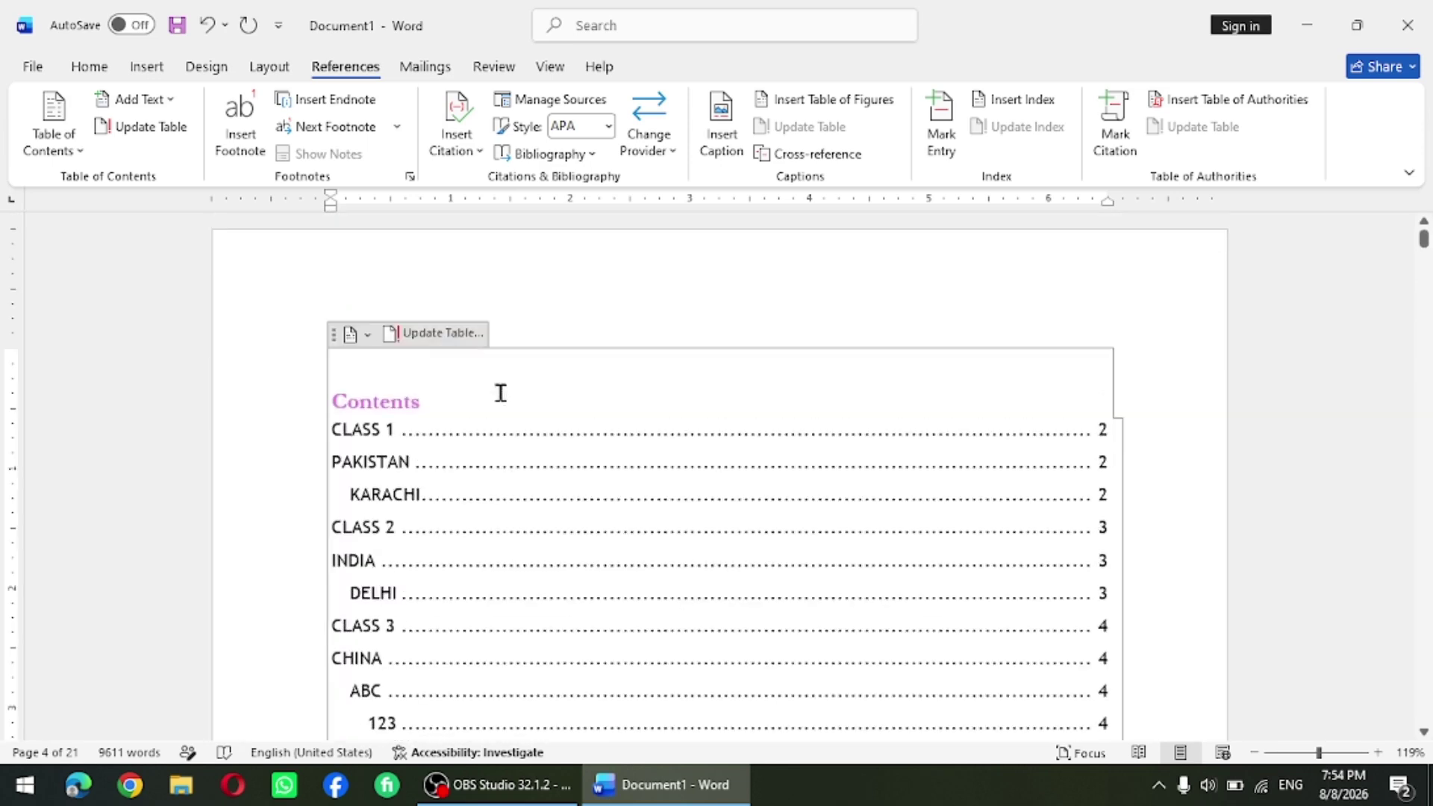
pyautogui.click(448, 333)
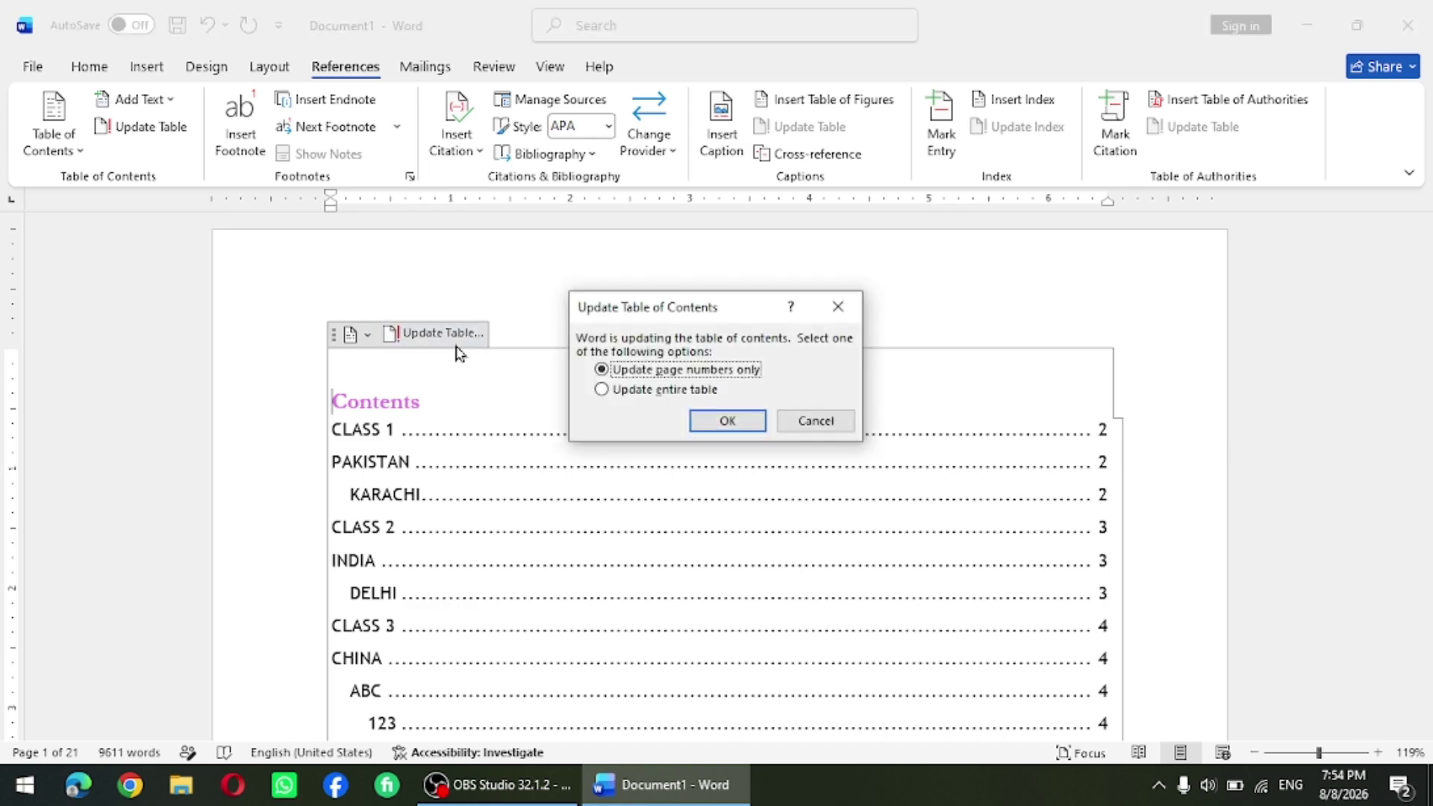
pyautogui.click(838, 305)
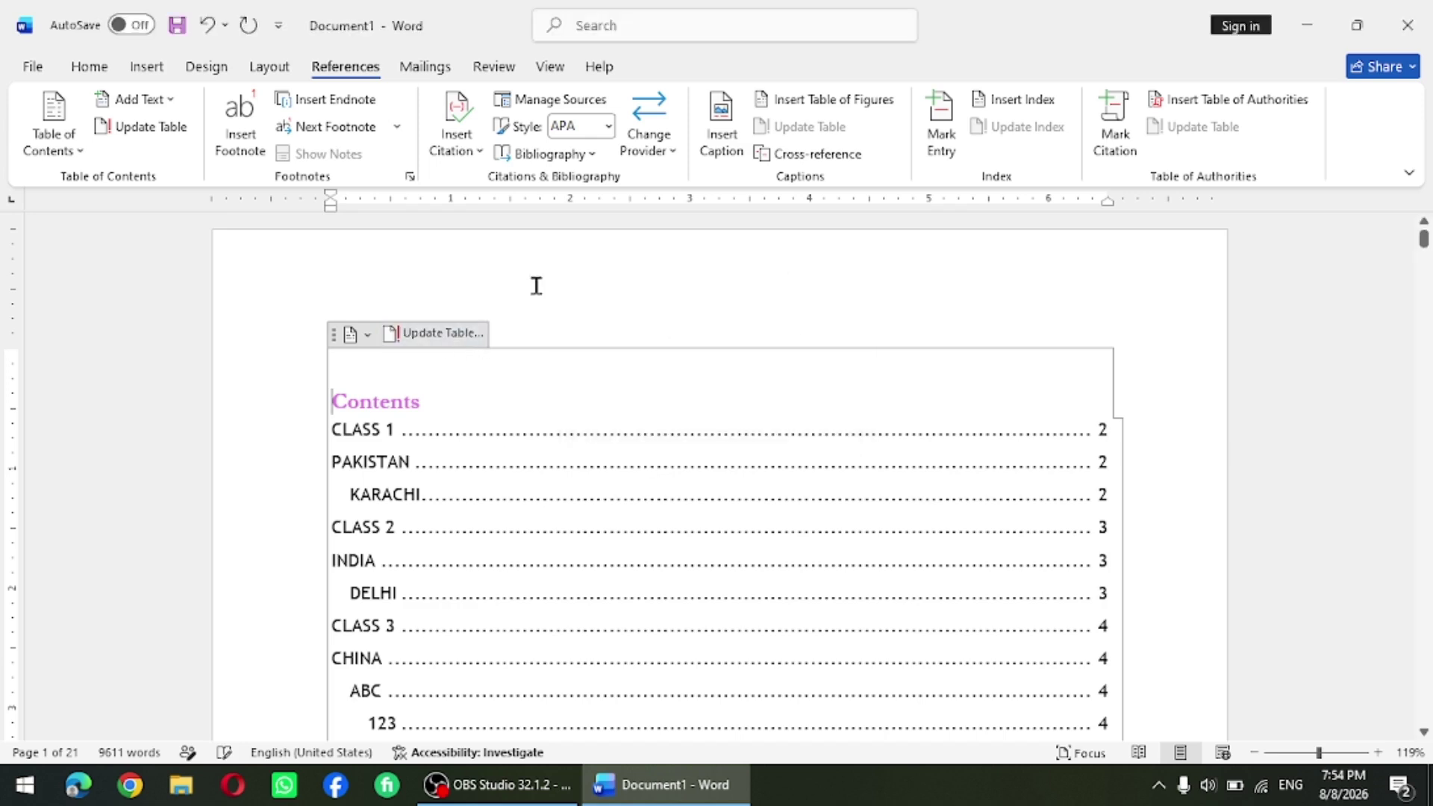
# - Center the Contents title of the table and enlarge its font size to 26
pyautogui.click(328, 404)
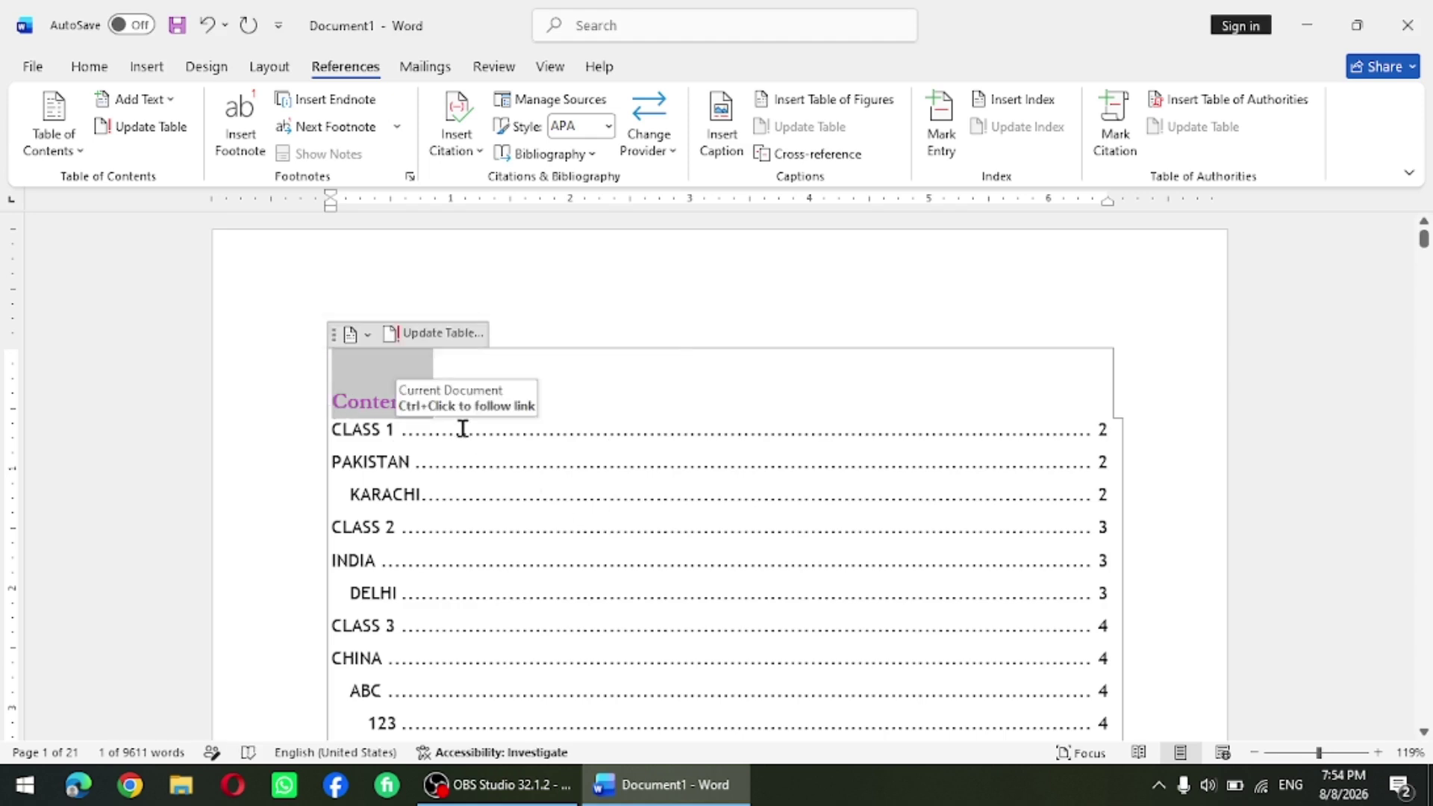
pyautogui.hotkey('ctrl', 'e')
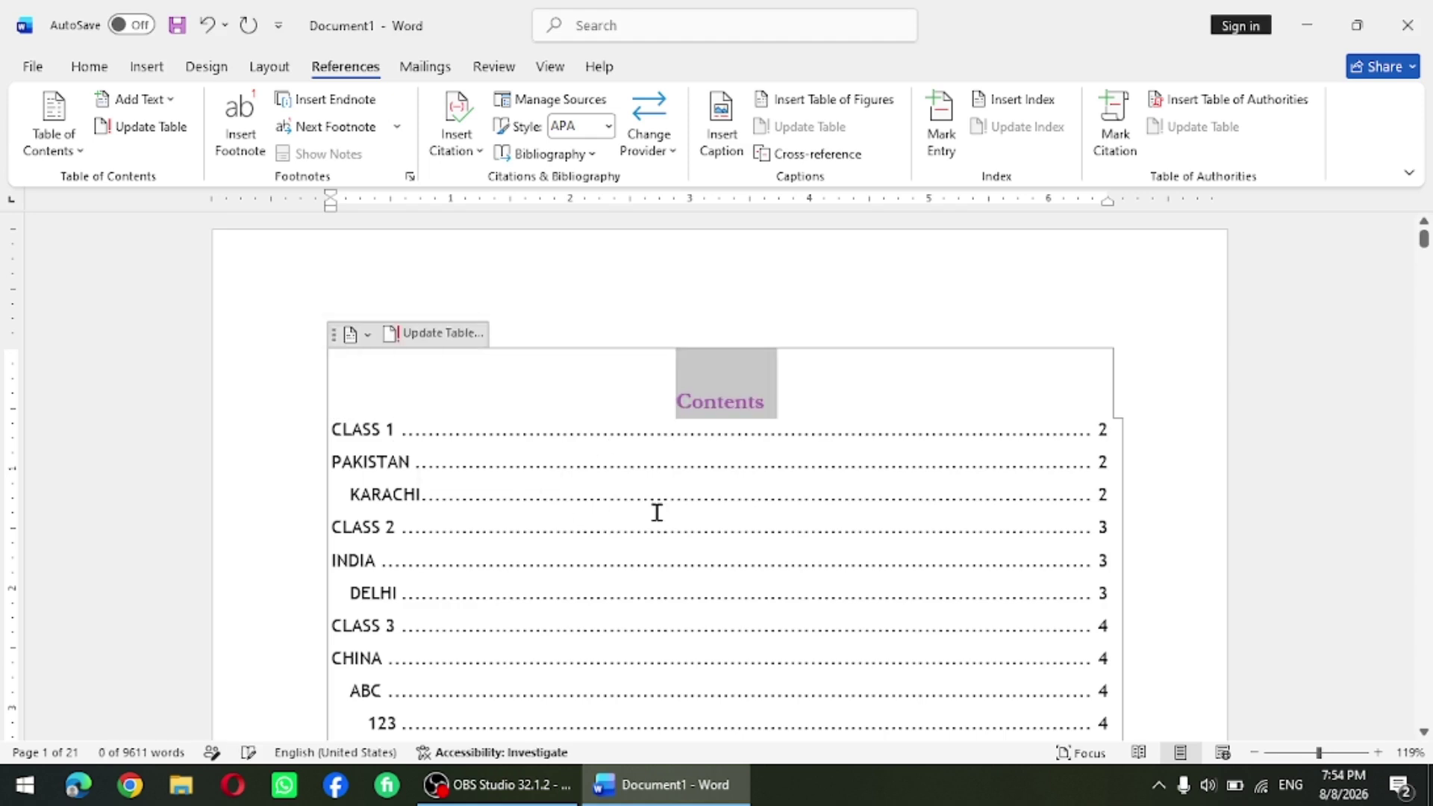
pyautogui.click(90, 67)
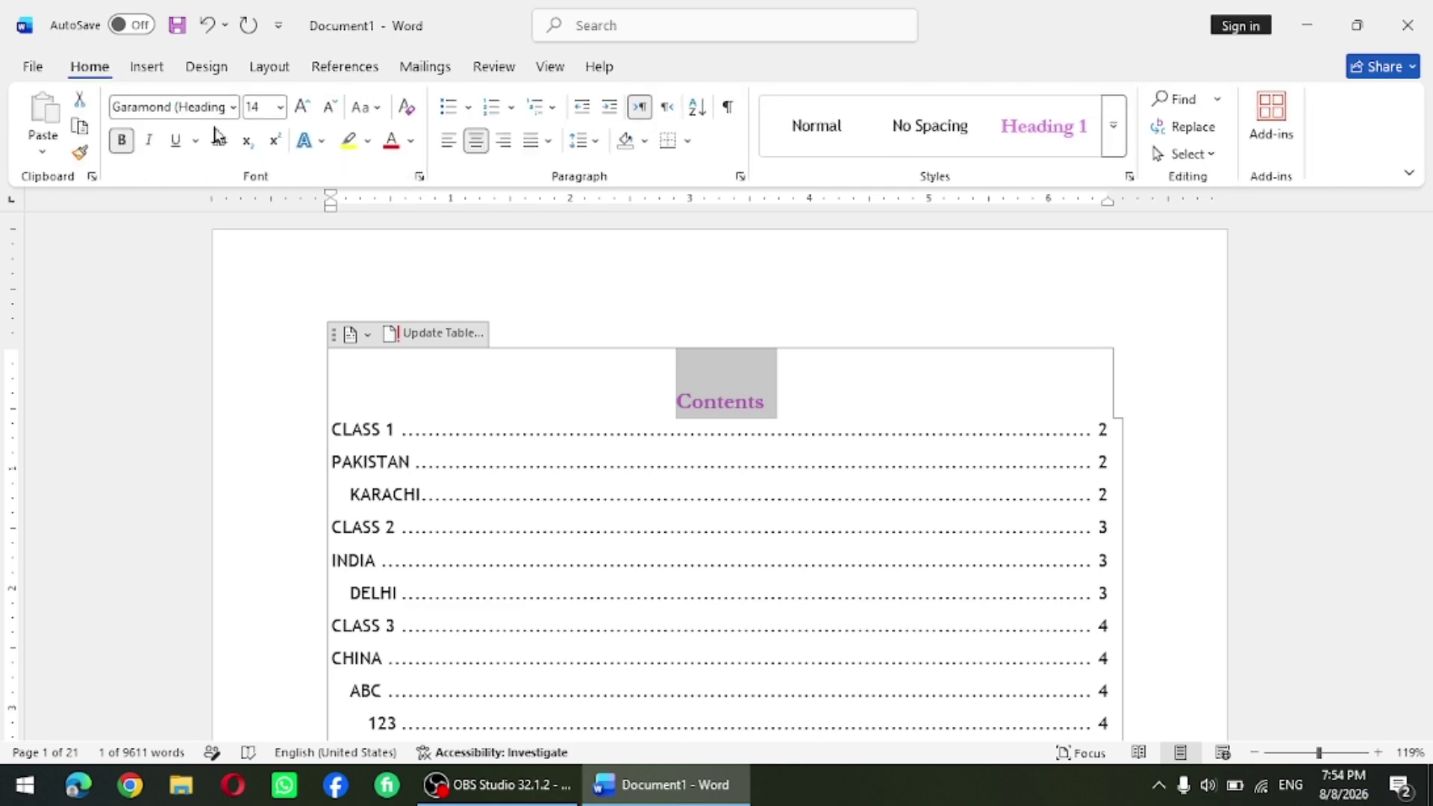
pyautogui.click(302, 106)
pyautogui.click(302, 106)
pyautogui.click(303, 106)
pyautogui.click(312, 108)
pyautogui.click(312, 109)
pyautogui.click(312, 108)
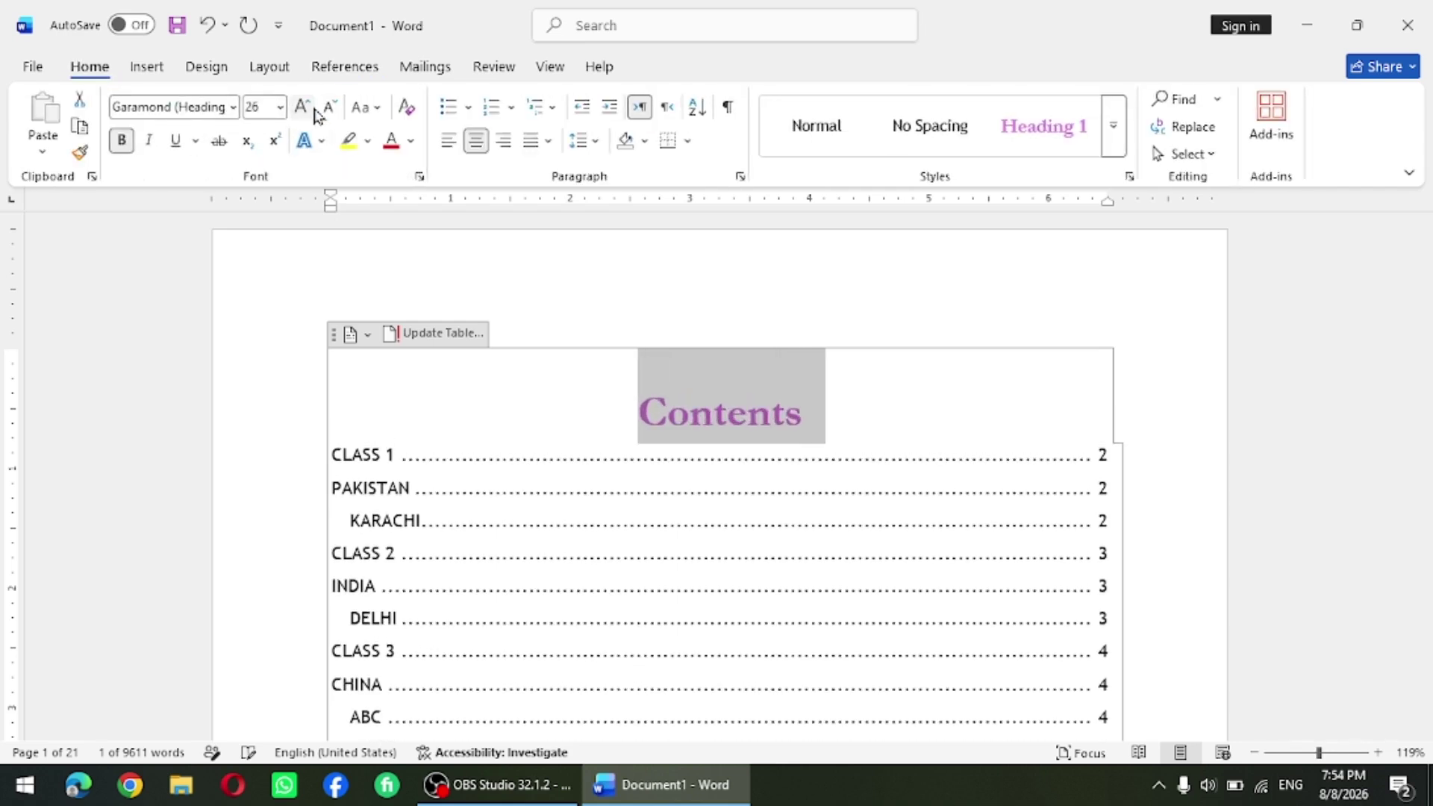
# - Change the Contents title's font to Algerian and make it underlined and italic
pyautogui.click(233, 107)
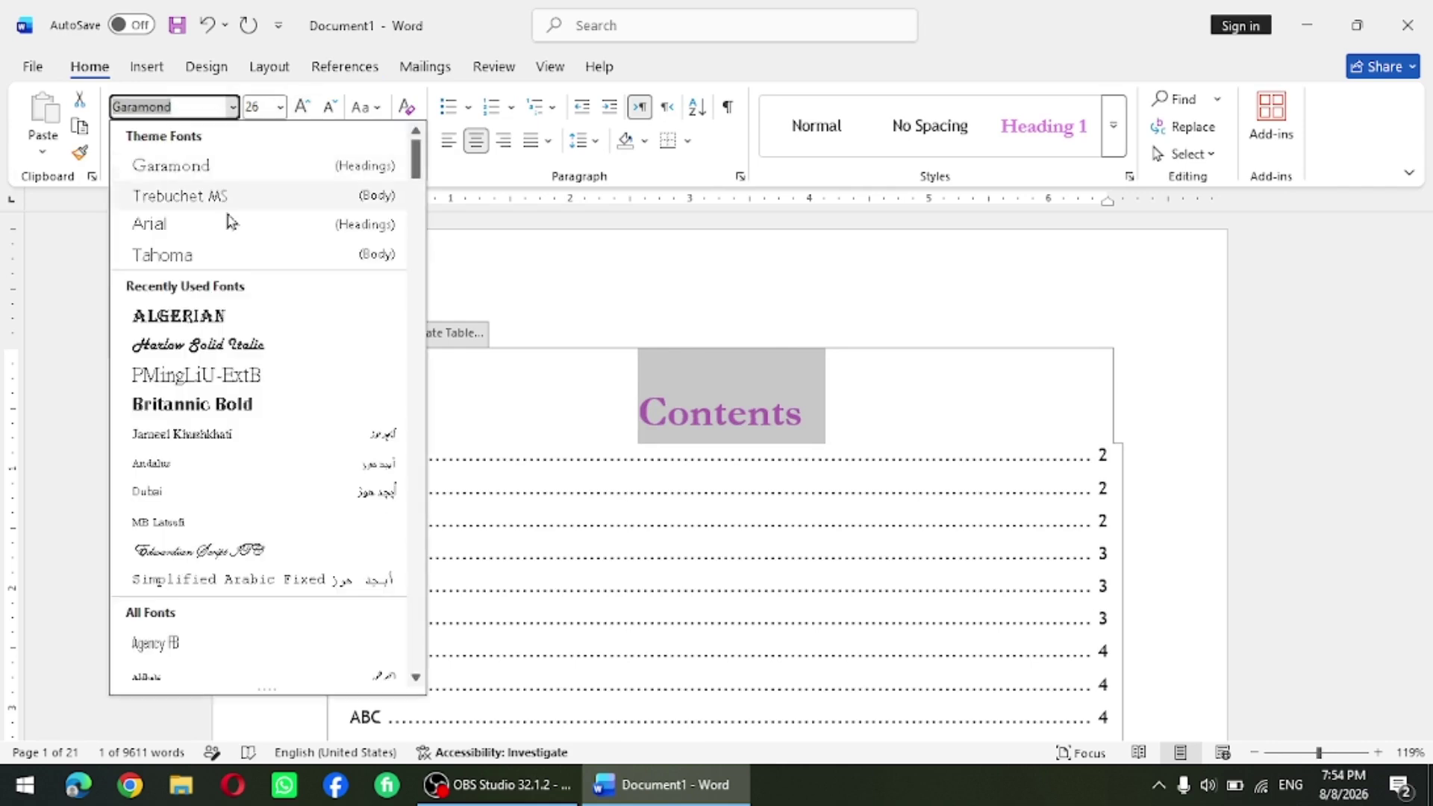
pyautogui.click(224, 321)
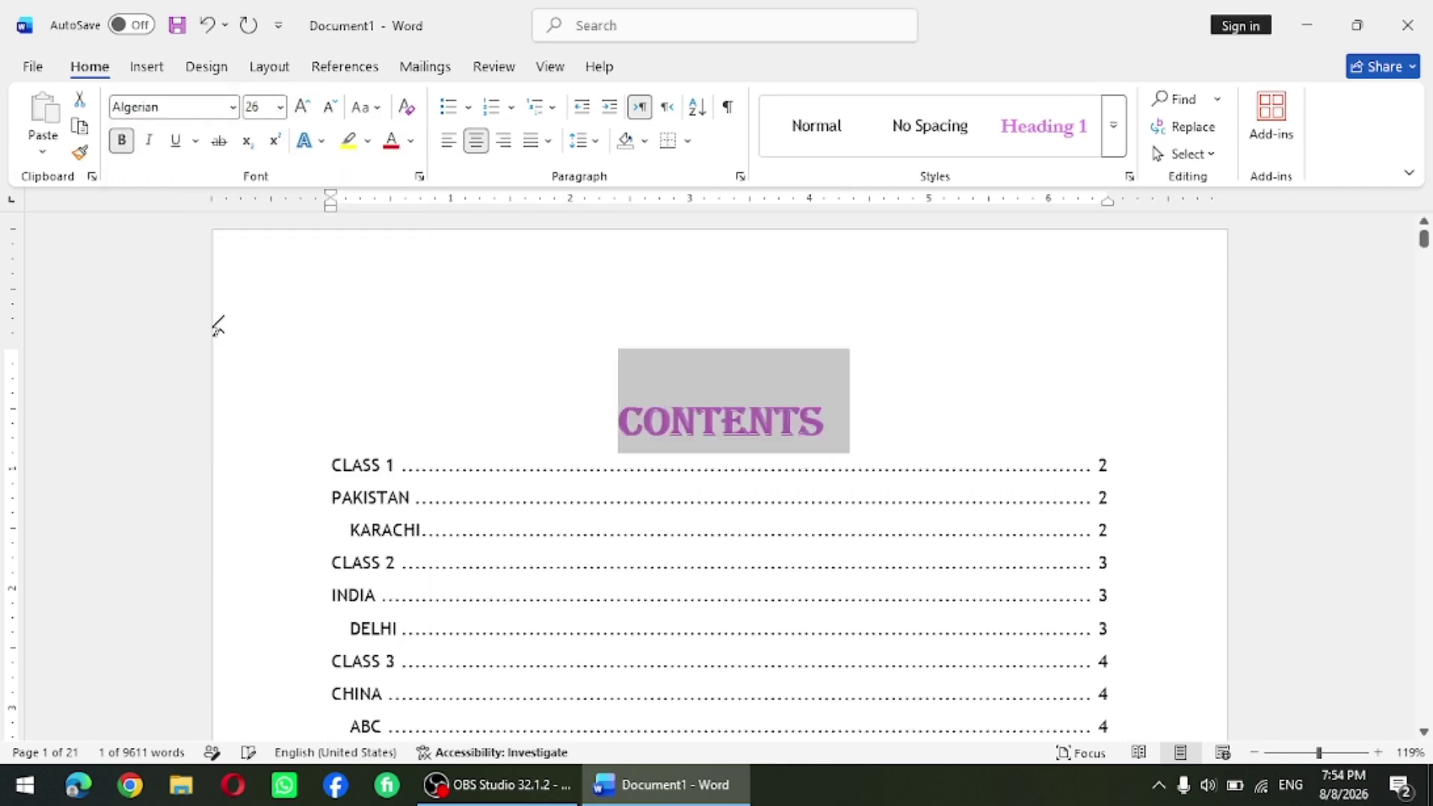
pyautogui.click(176, 142)
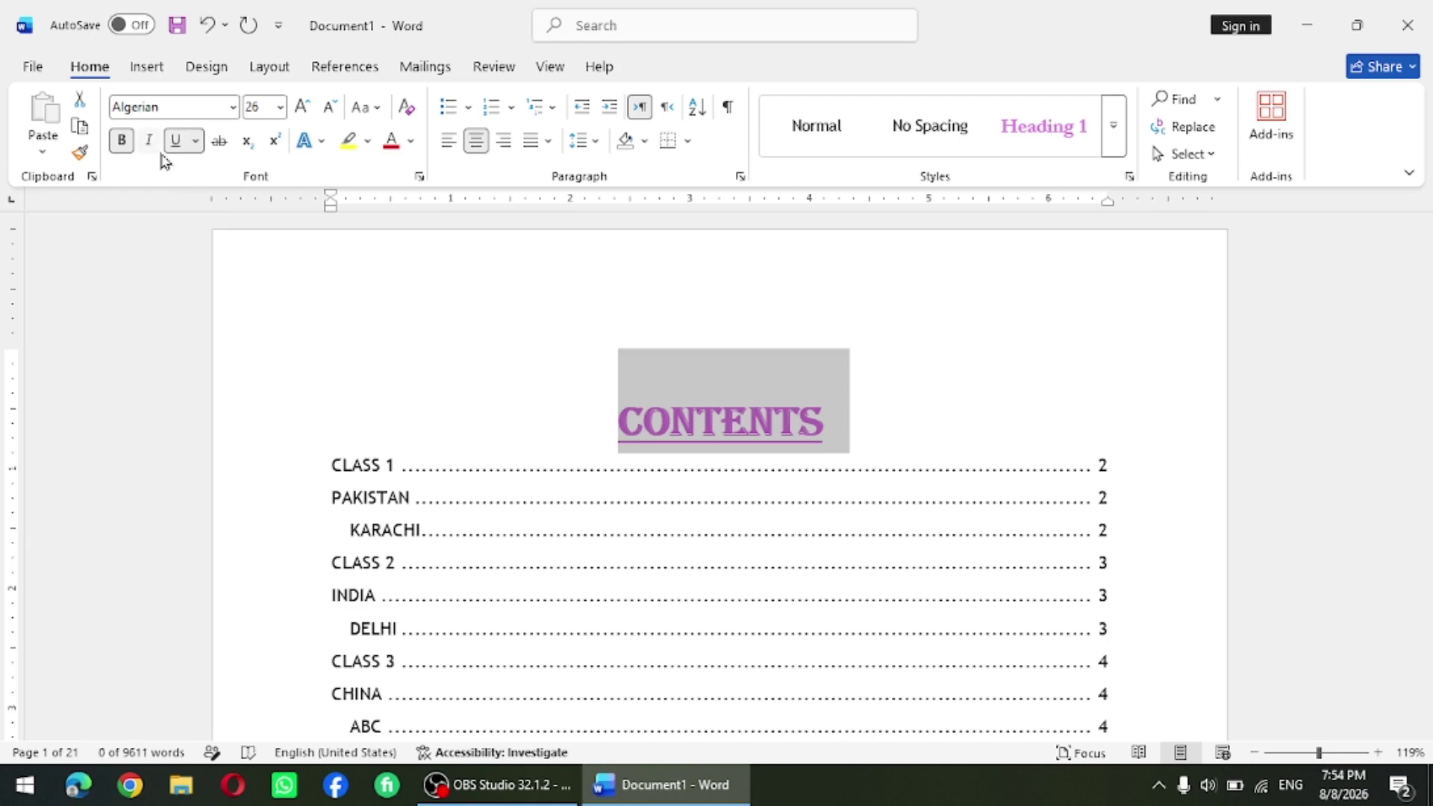
pyautogui.click(155, 145)
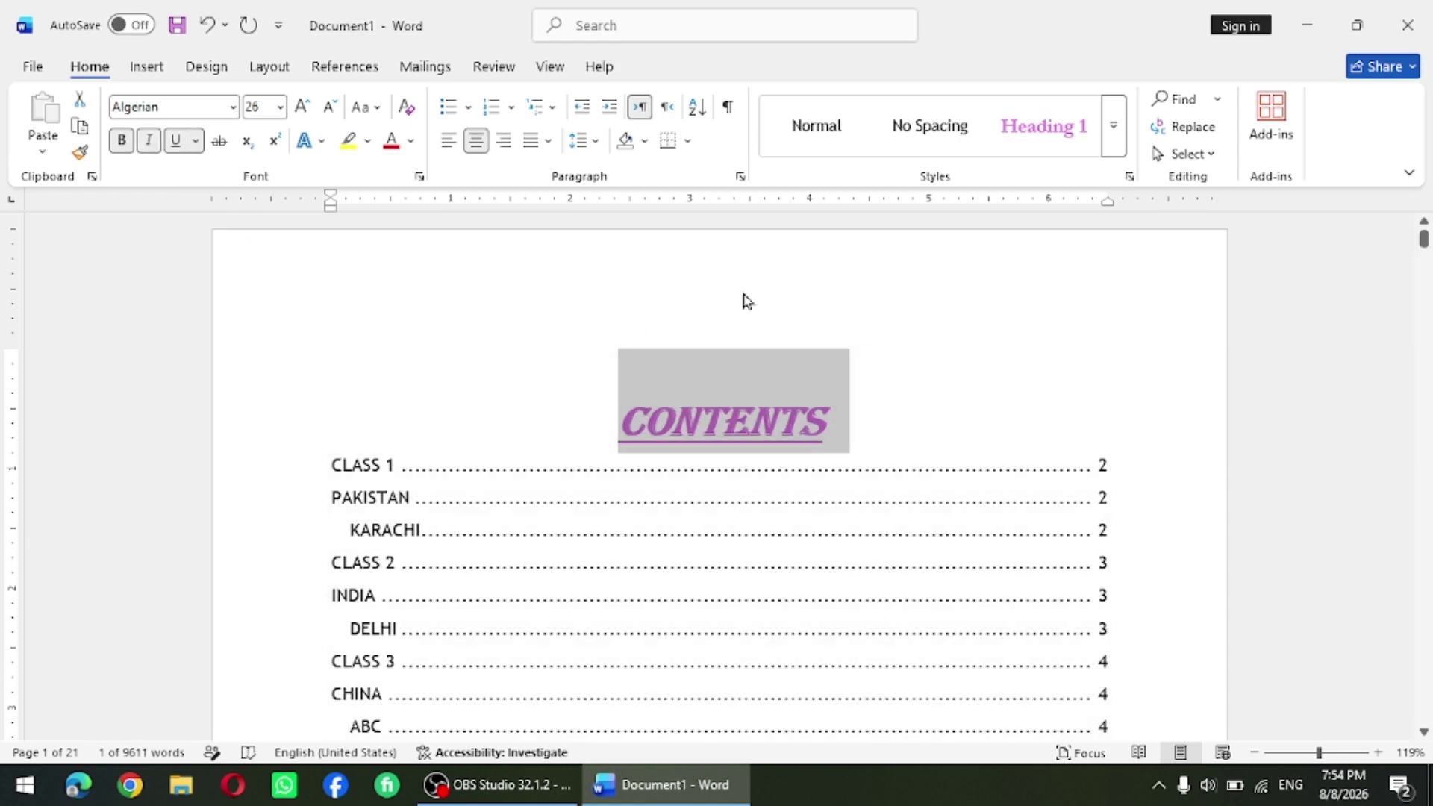
pyautogui.click(959, 309)
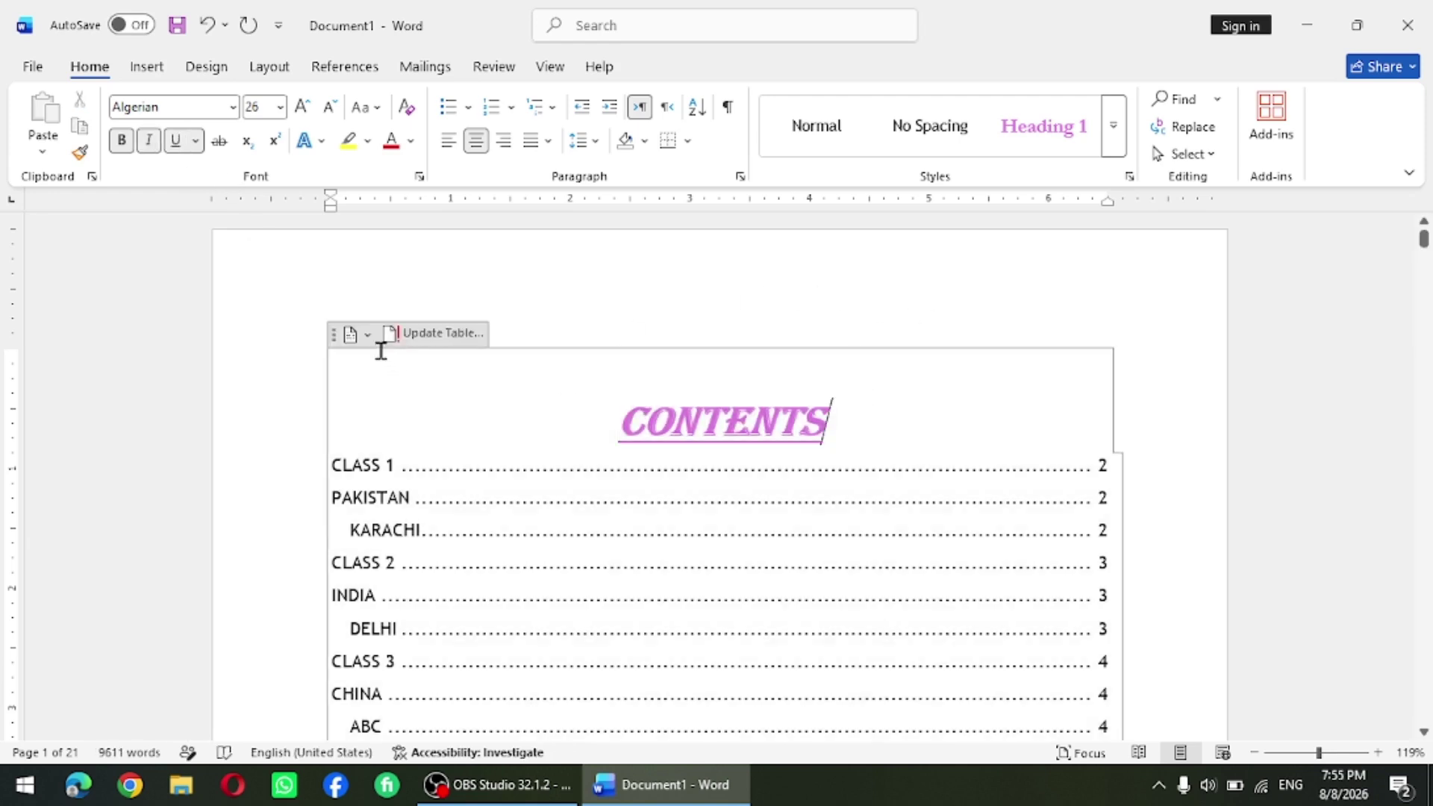
# - Insert a page break in the blank area below the table of contents
pyautogui.scroll(-5, 810, 654)
pyautogui.scroll(-3, 776, 631)
pyautogui.click(700, 556)
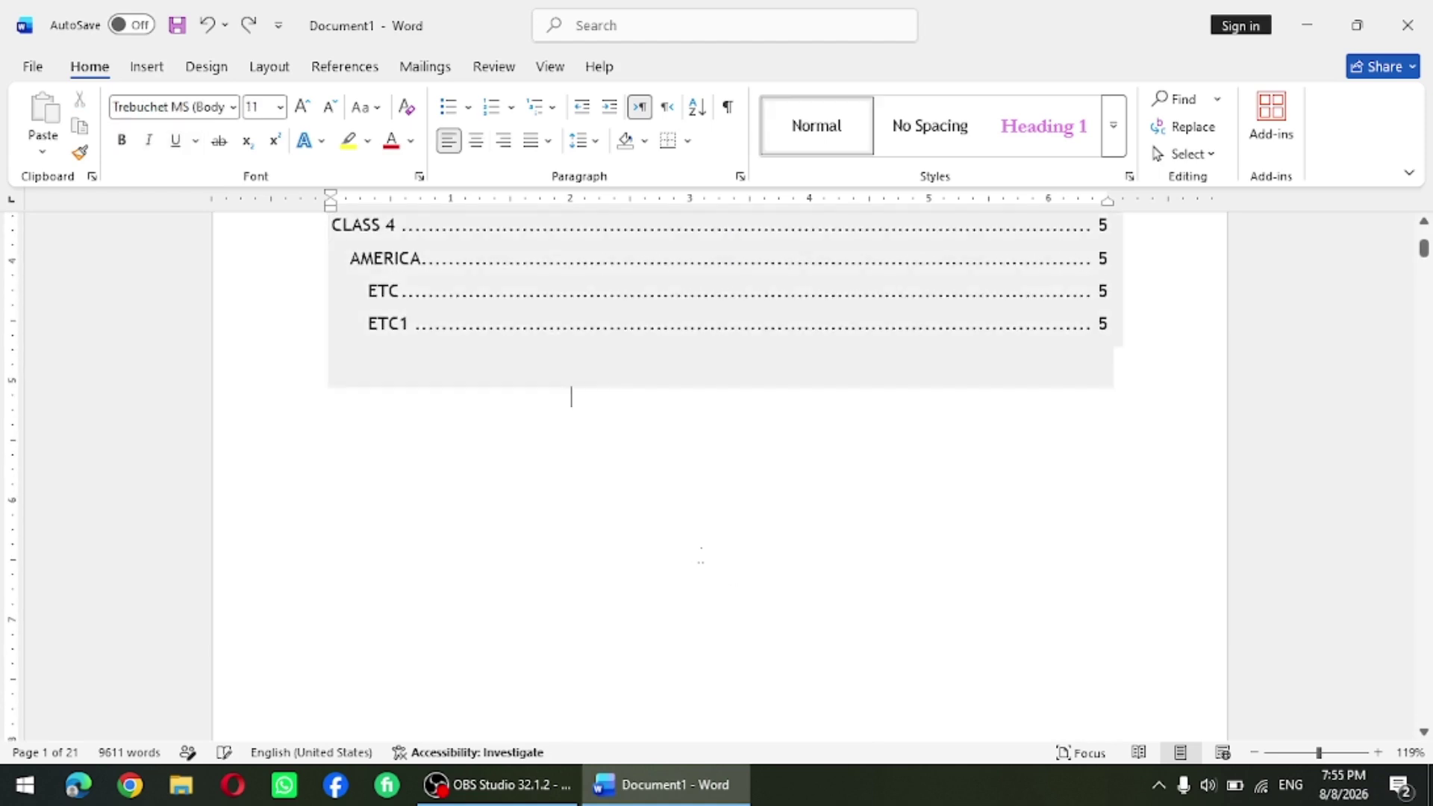
pyautogui.hotkey('ctrl', 'Return')
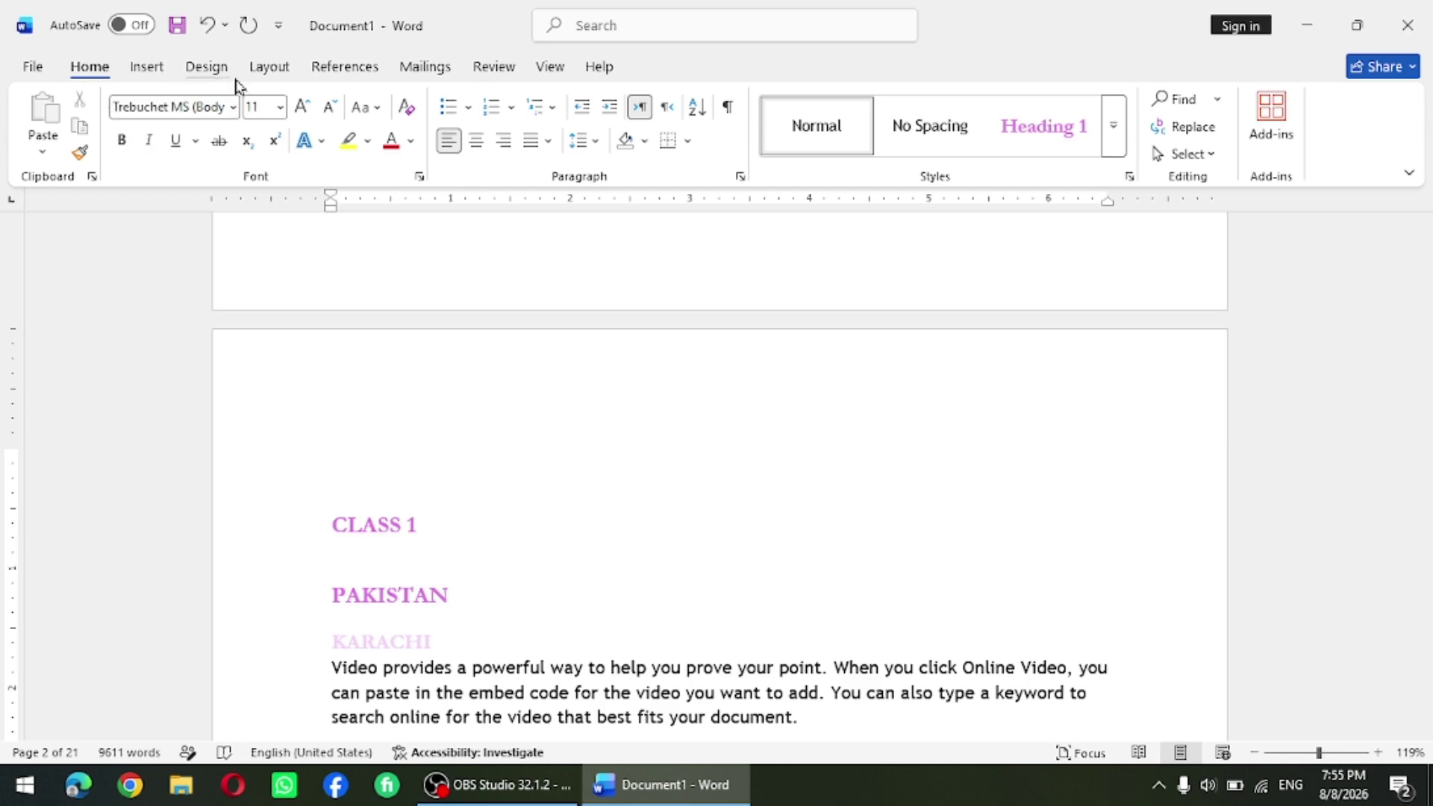
# - Replace the automatic table of contents with the built-in Manual Table
pyautogui.click(344, 69)
pyautogui.click(79, 151)
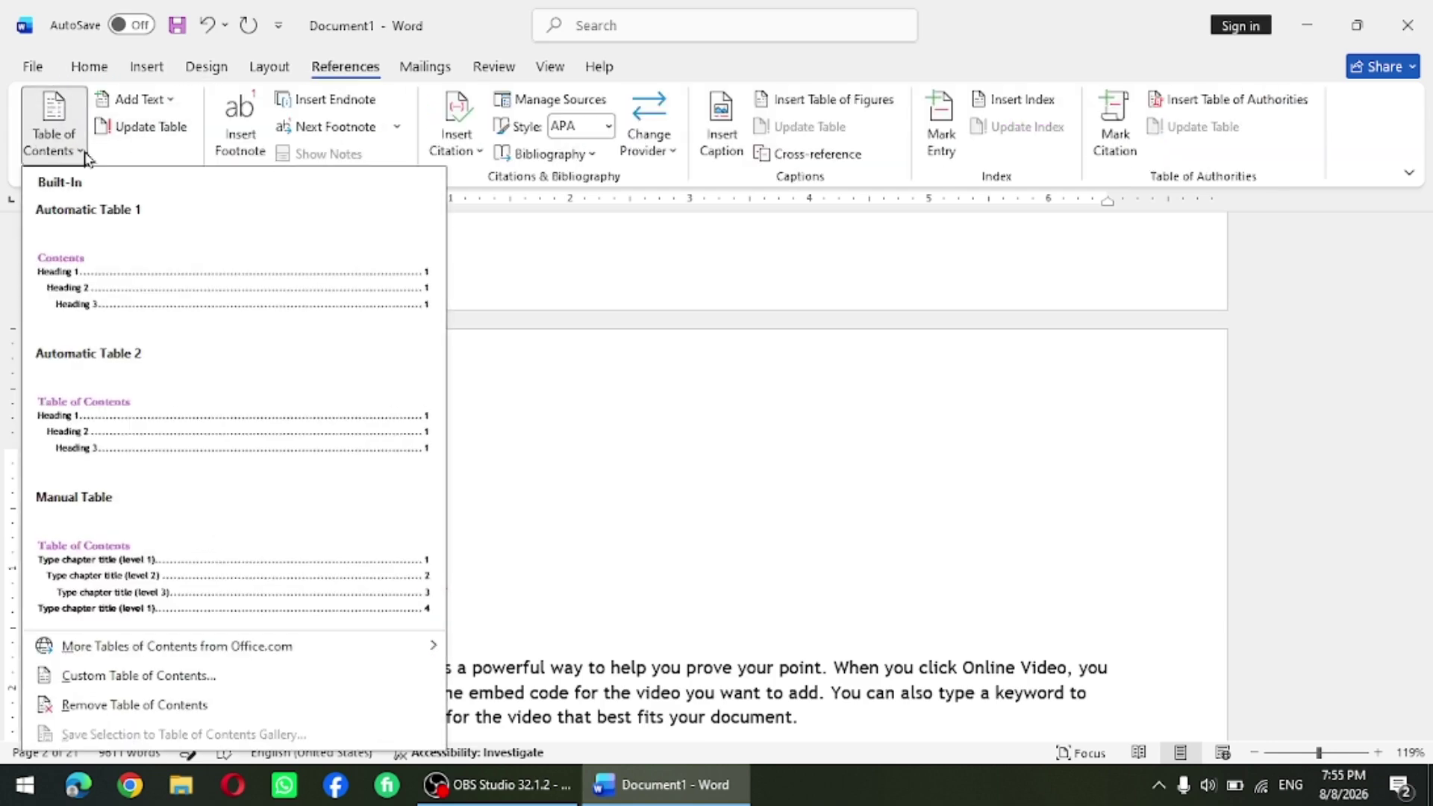
pyautogui.click(143, 560)
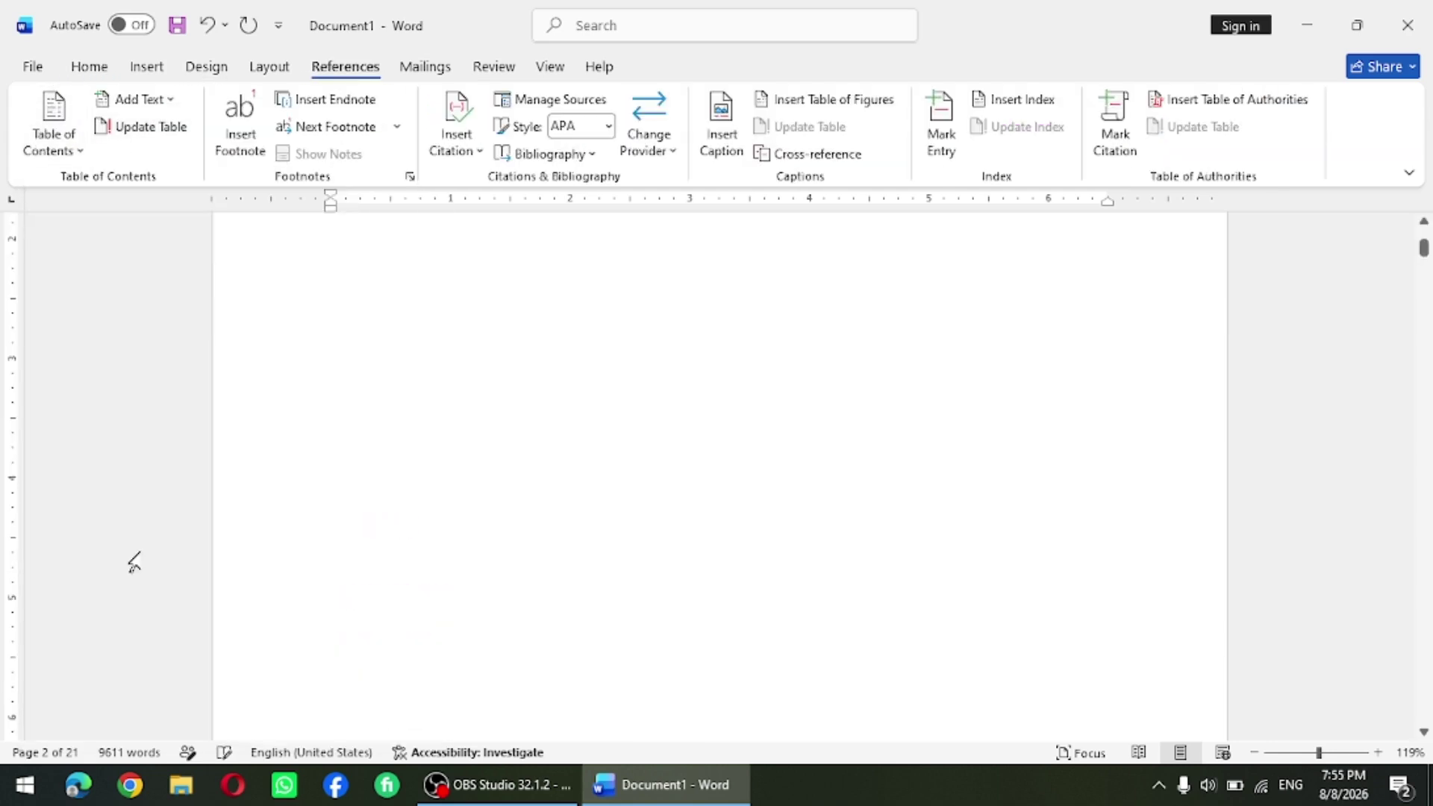
pyautogui.scroll(5, 589, 539)
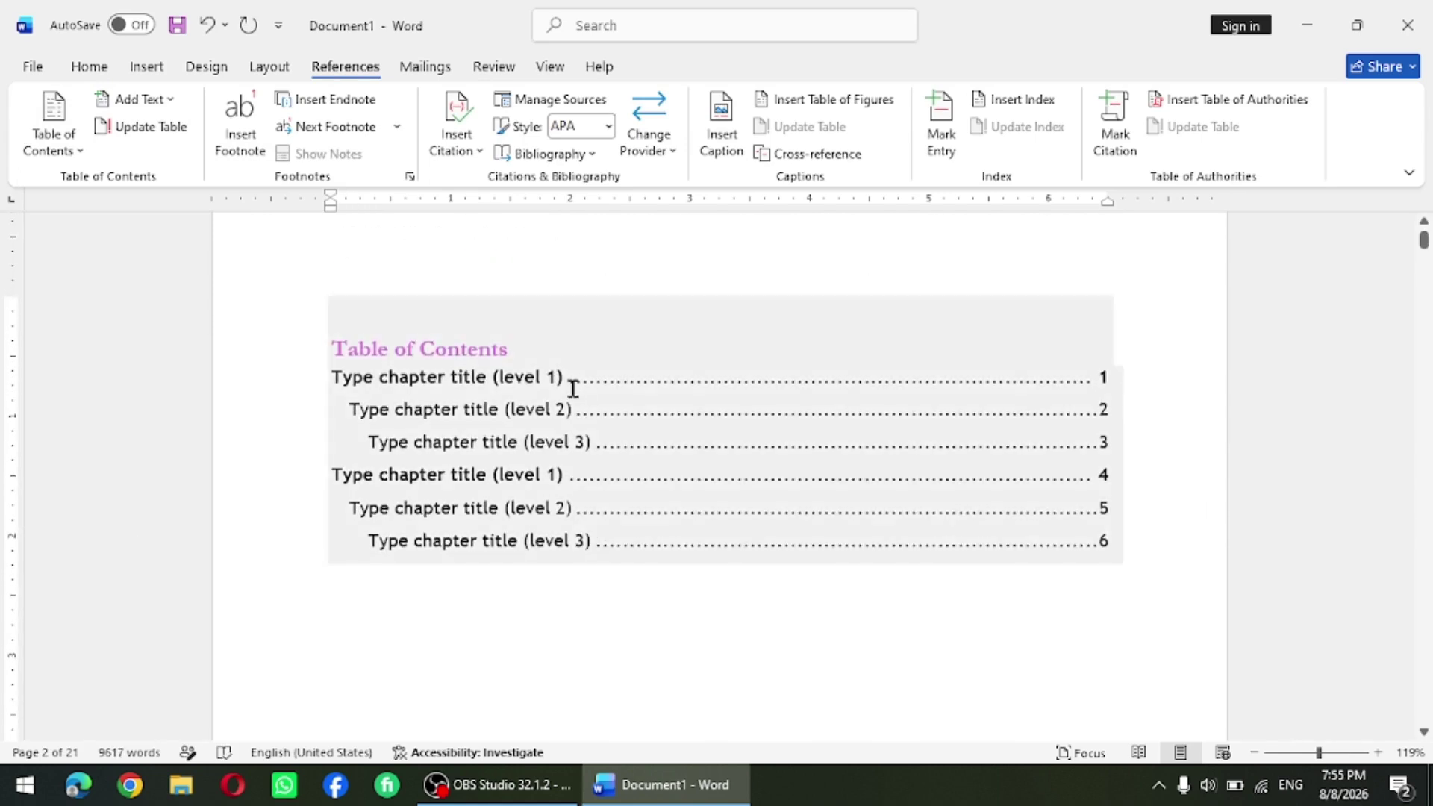
# - Replace the first level 1 placeholder of the manual table with CLASS 1 and enter PAKISTAN on a new line below it
pyautogui.click(572, 384)
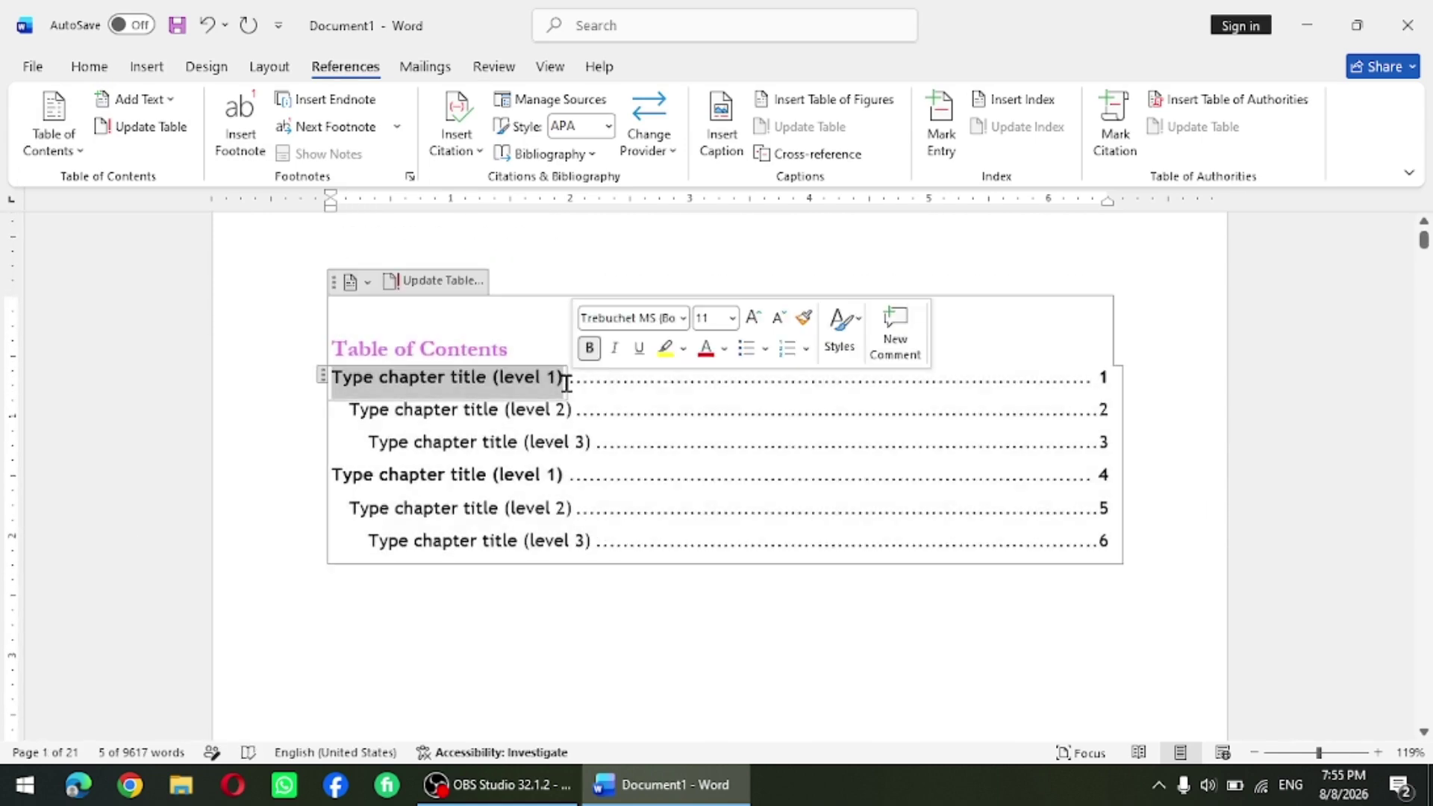
pyautogui.press('BackSpace')
pyautogui.write('CLASS')
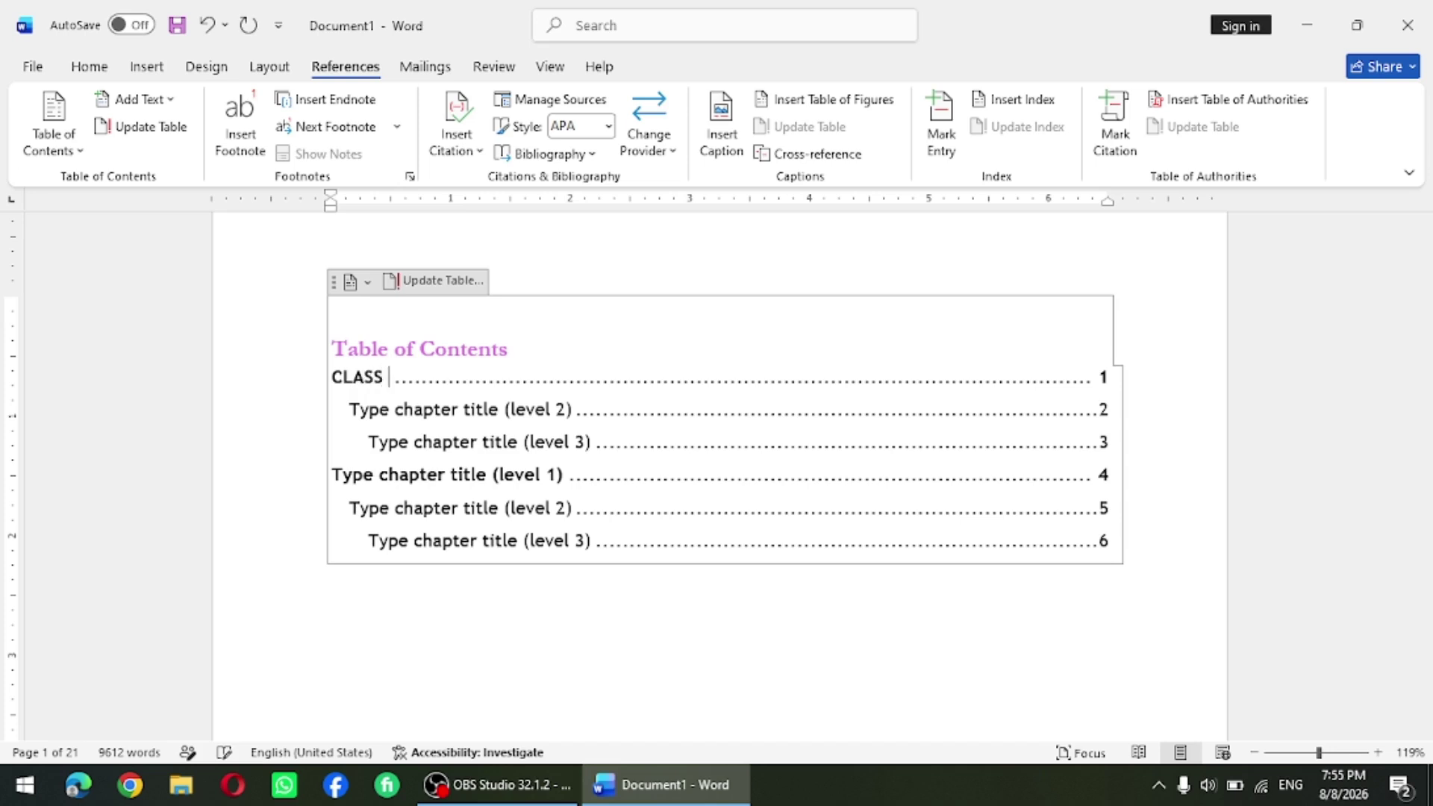
pyautogui.write(' 1')
pyautogui.press('Return')
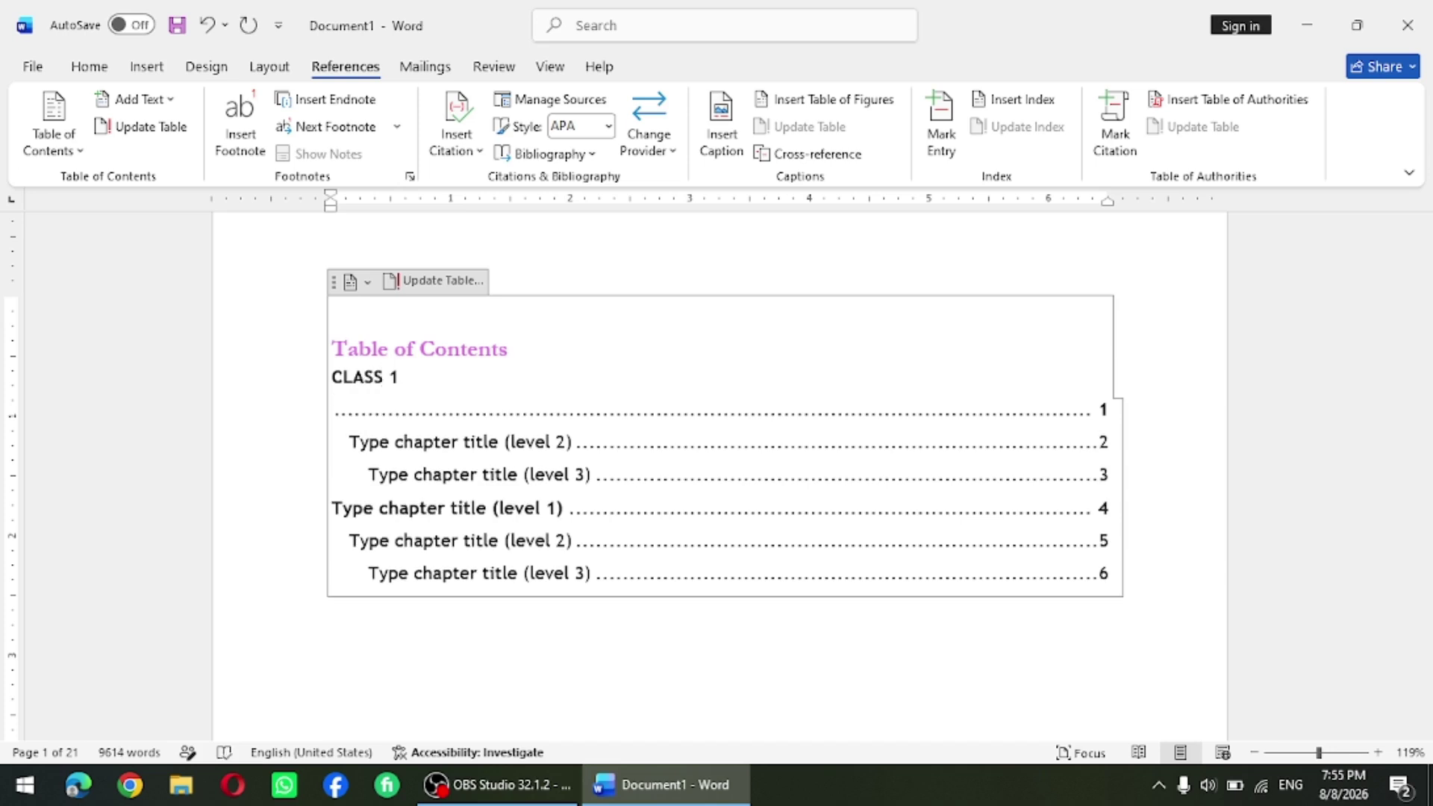
pyautogui.write('CL')
pyautogui.write('KISTAN')
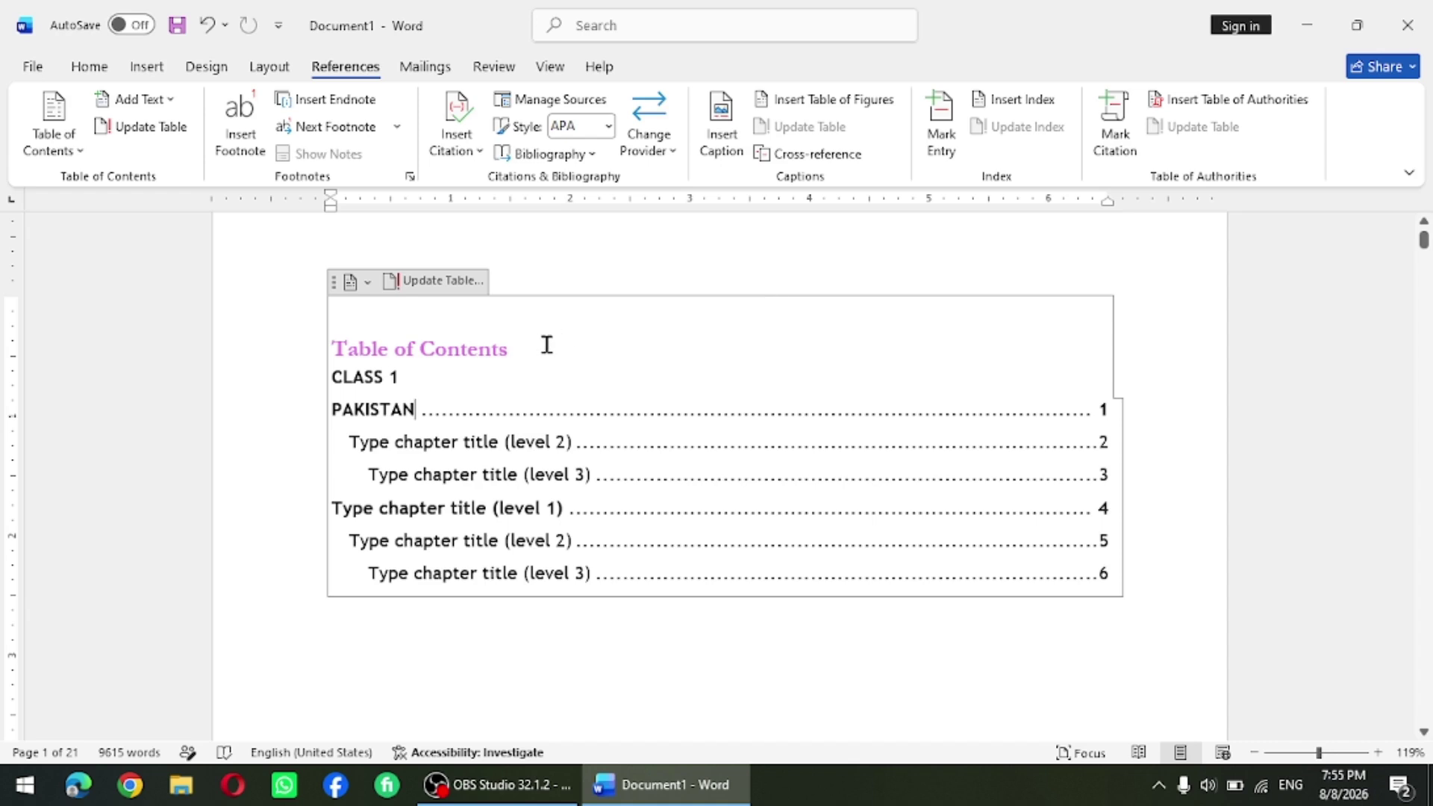
# - Undo the latest text edits in the manual table's second line and delete the whole table of contents
pyautogui.hotkey('ctrl', 'z')
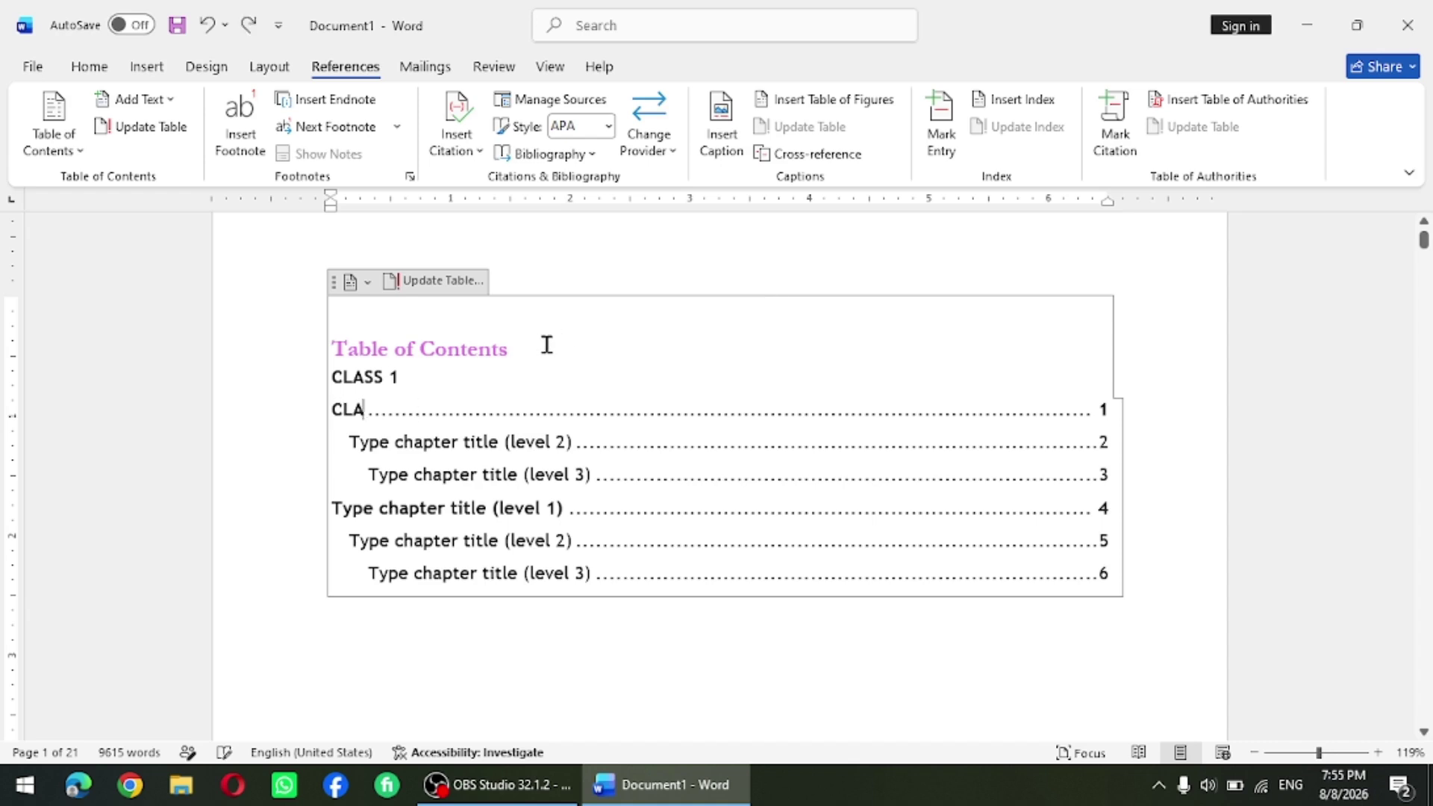
pyautogui.hotkey('ctrl', 'z')
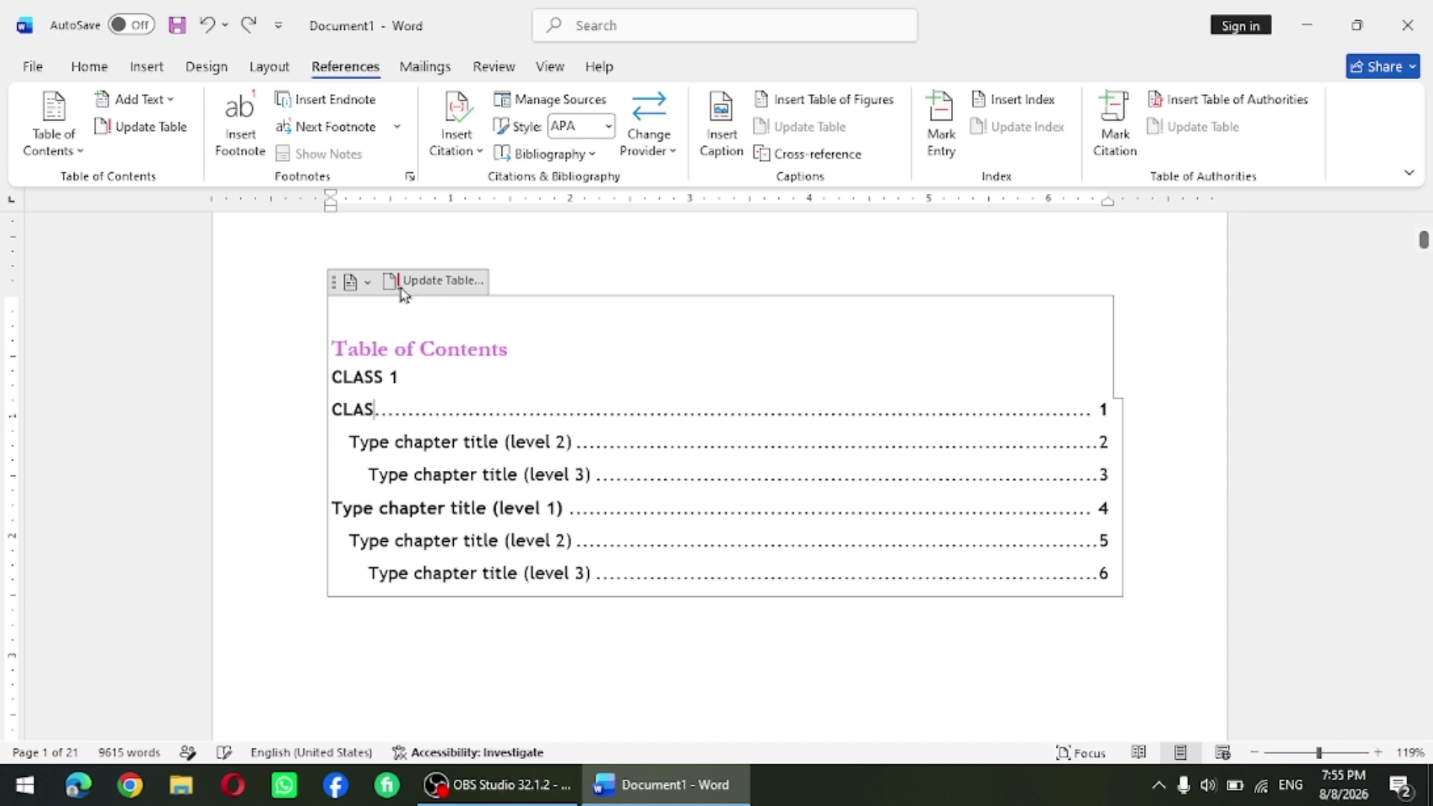
pyautogui.click(335, 282)
pyautogui.press('Delete')
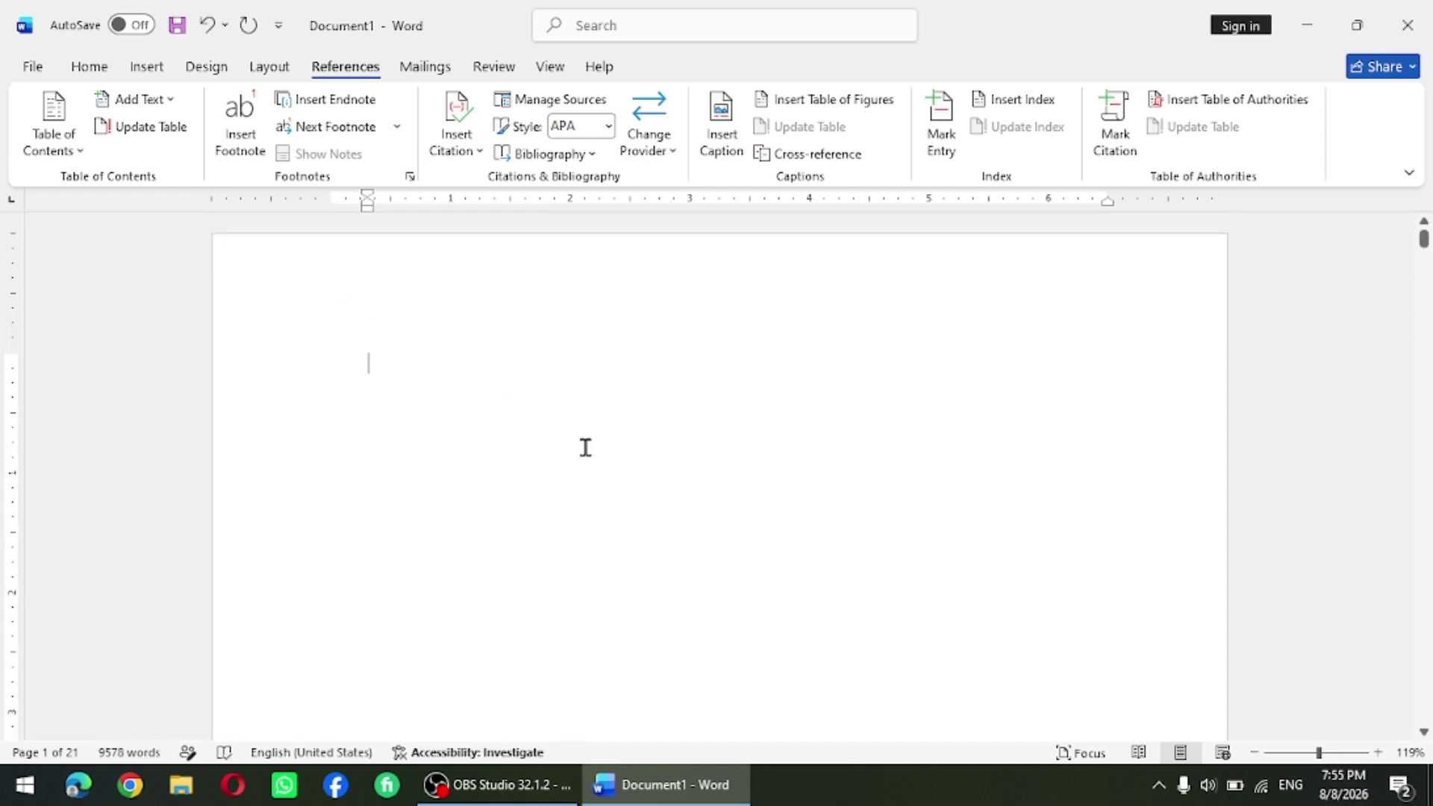
# - Undo the deletion, the manual entries and the manual table's insertion to restore the formatted automatic table of contents
pyautogui.hotkey('ctrl', 'z')
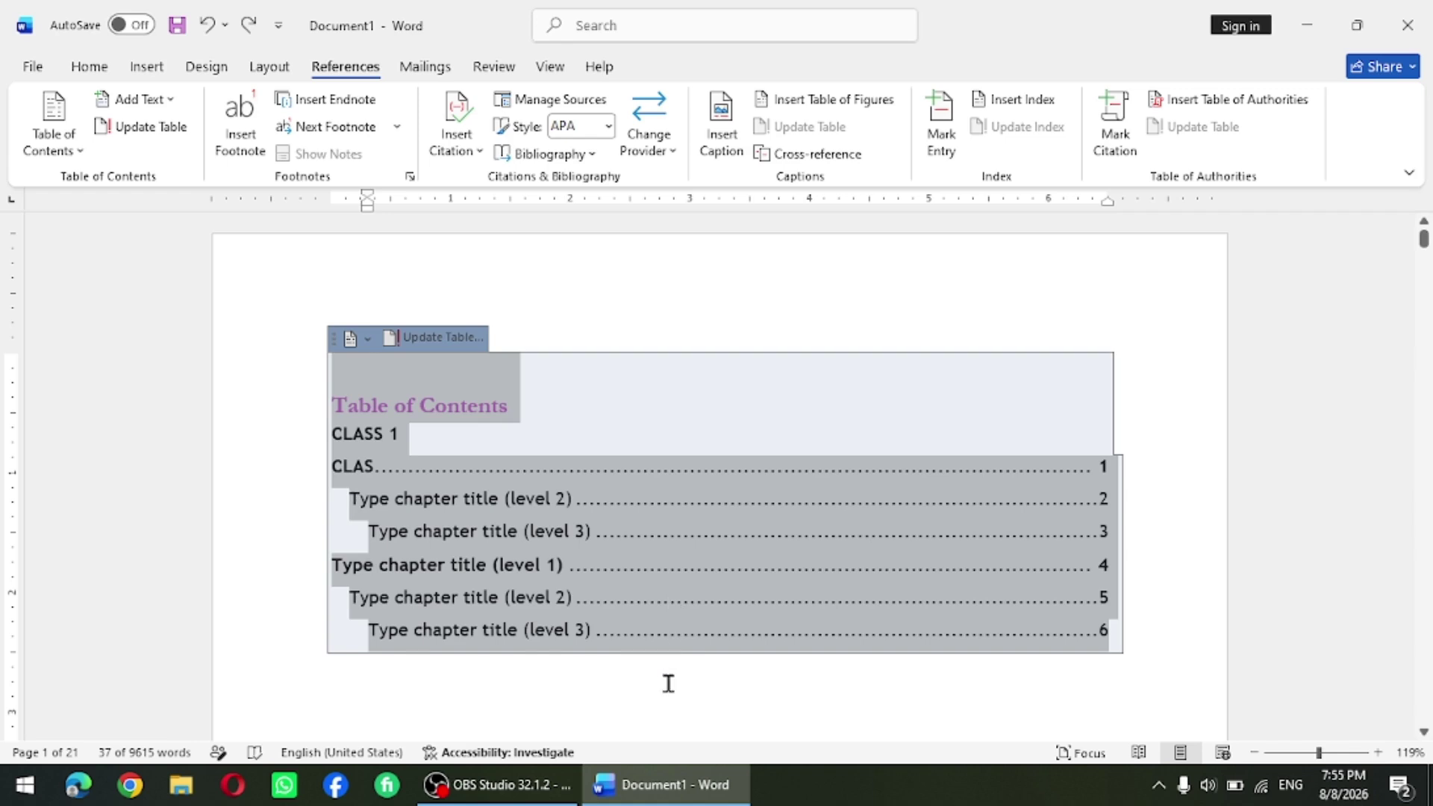
pyautogui.hotkey('ctrl', 'z')
pyautogui.hotkey('ctrl', 'z')
pyautogui.hotkey('ctrl', 'z')
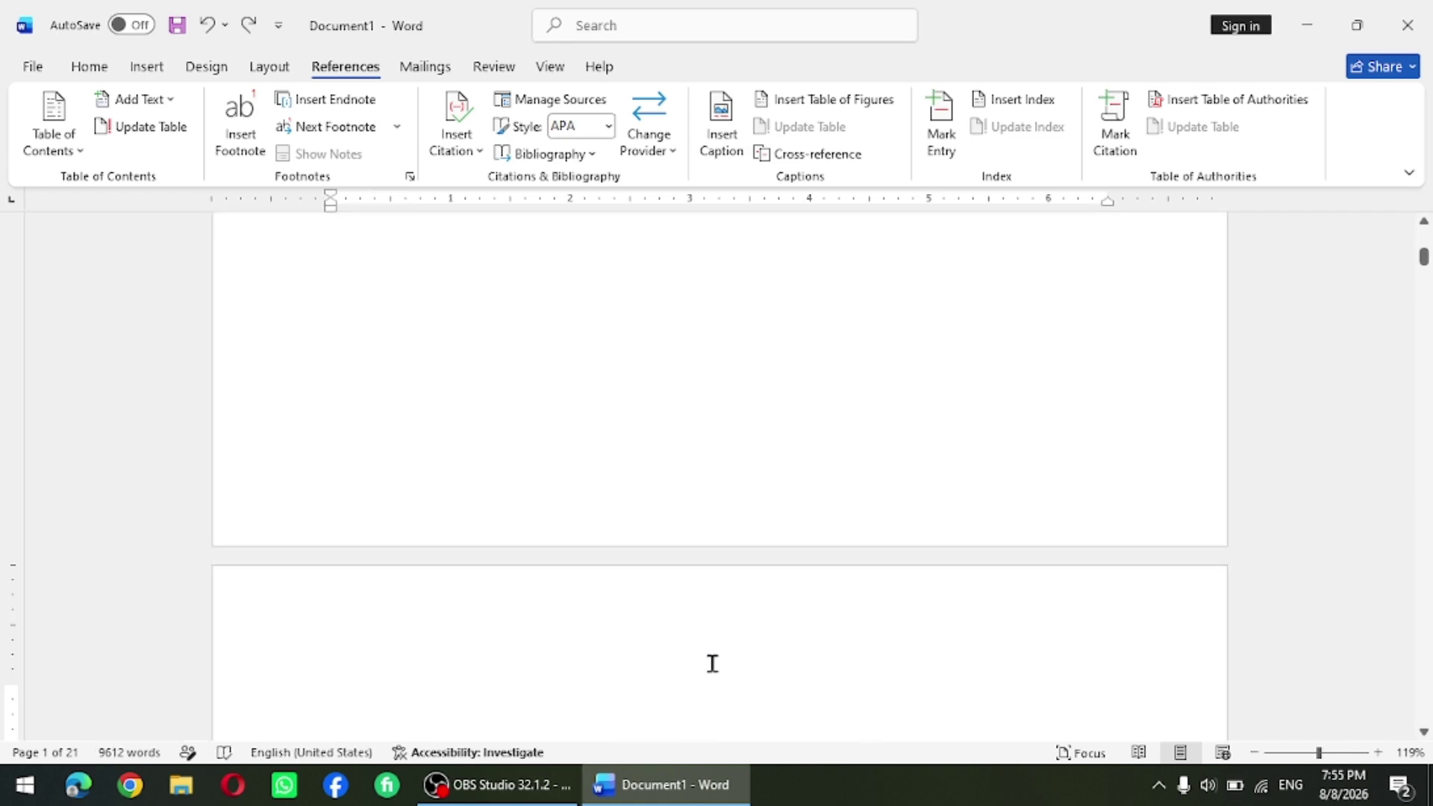
pyautogui.hotkey('ctrl', 'z')
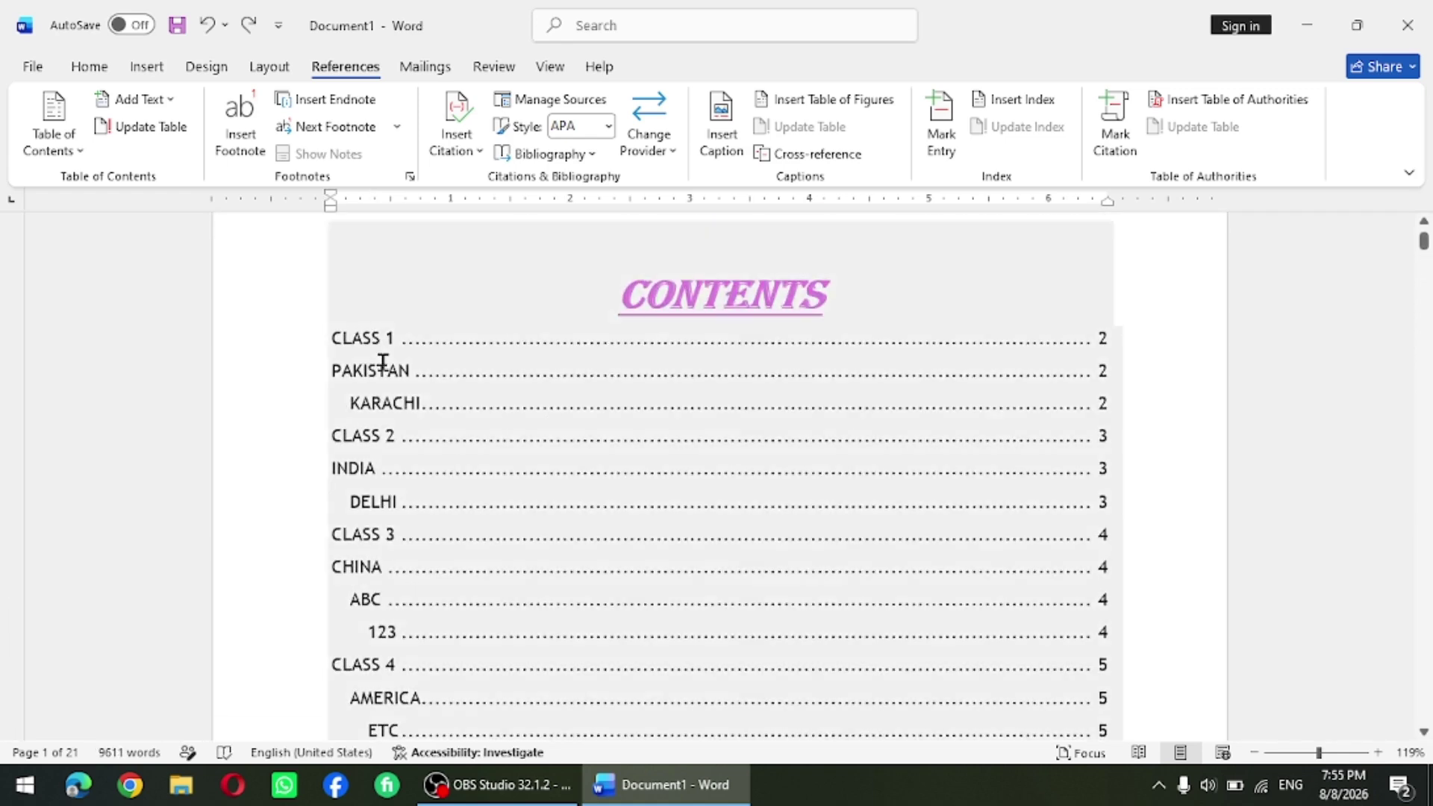